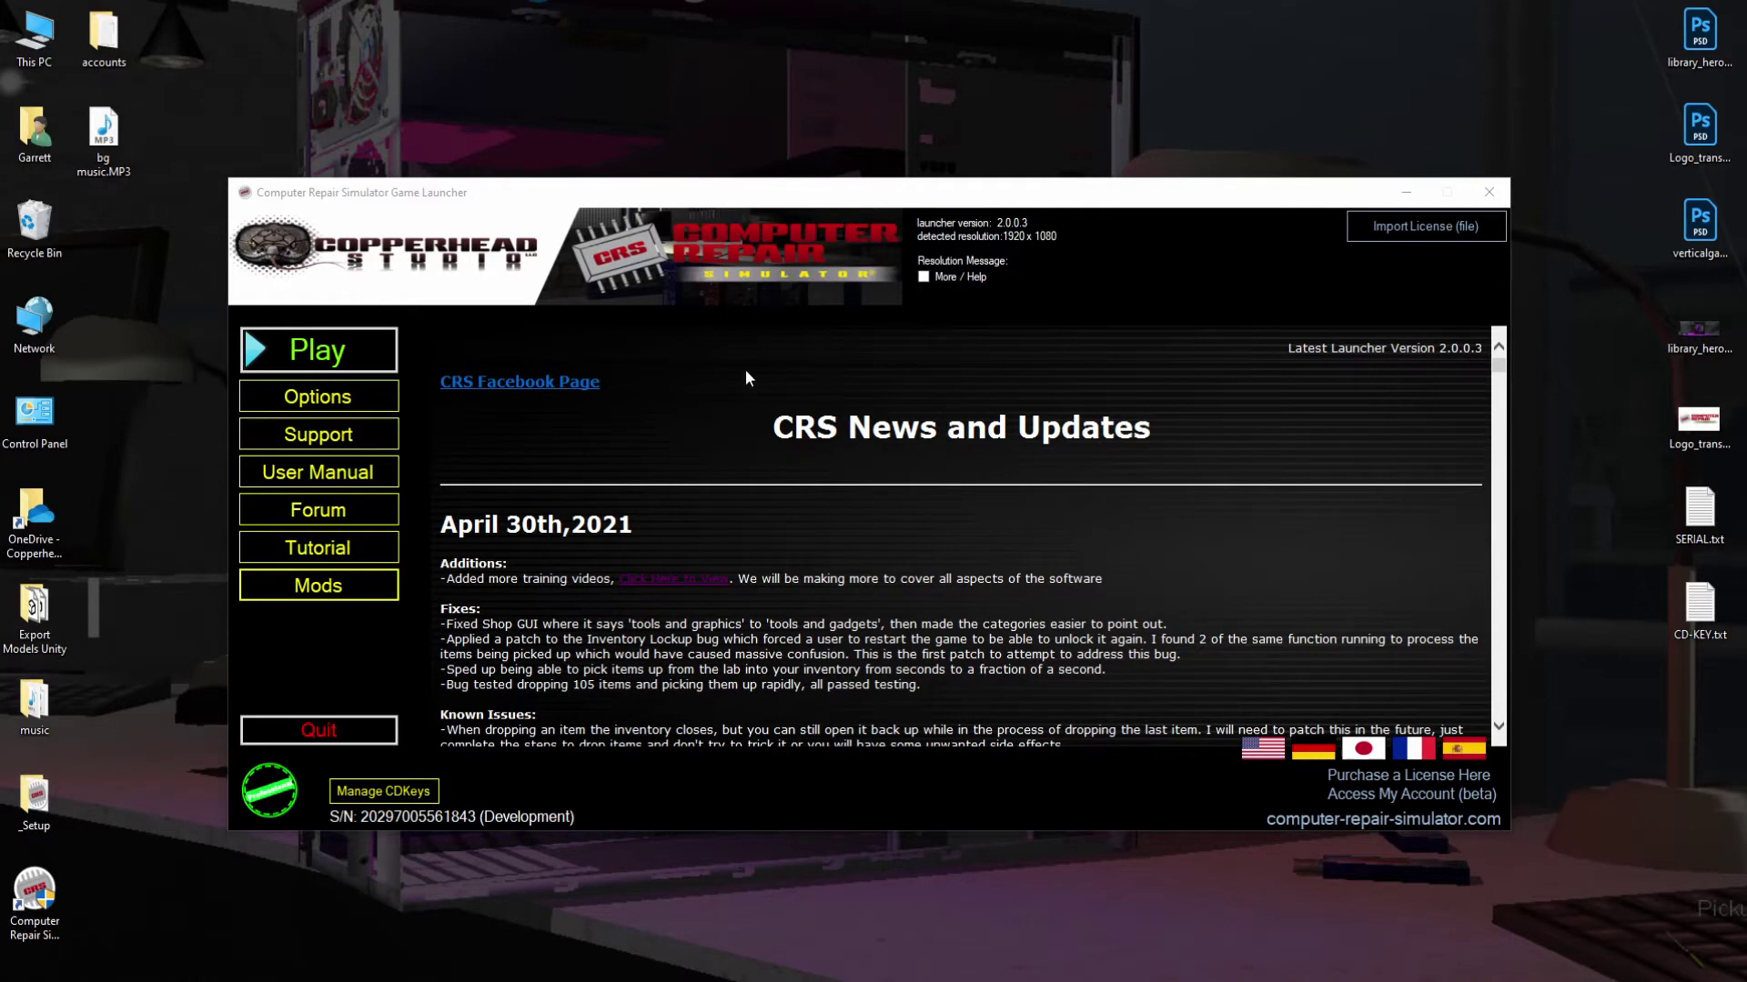
# Open the game's mod tools and accept the game modification warning.
pyautogui.click(333, 590)
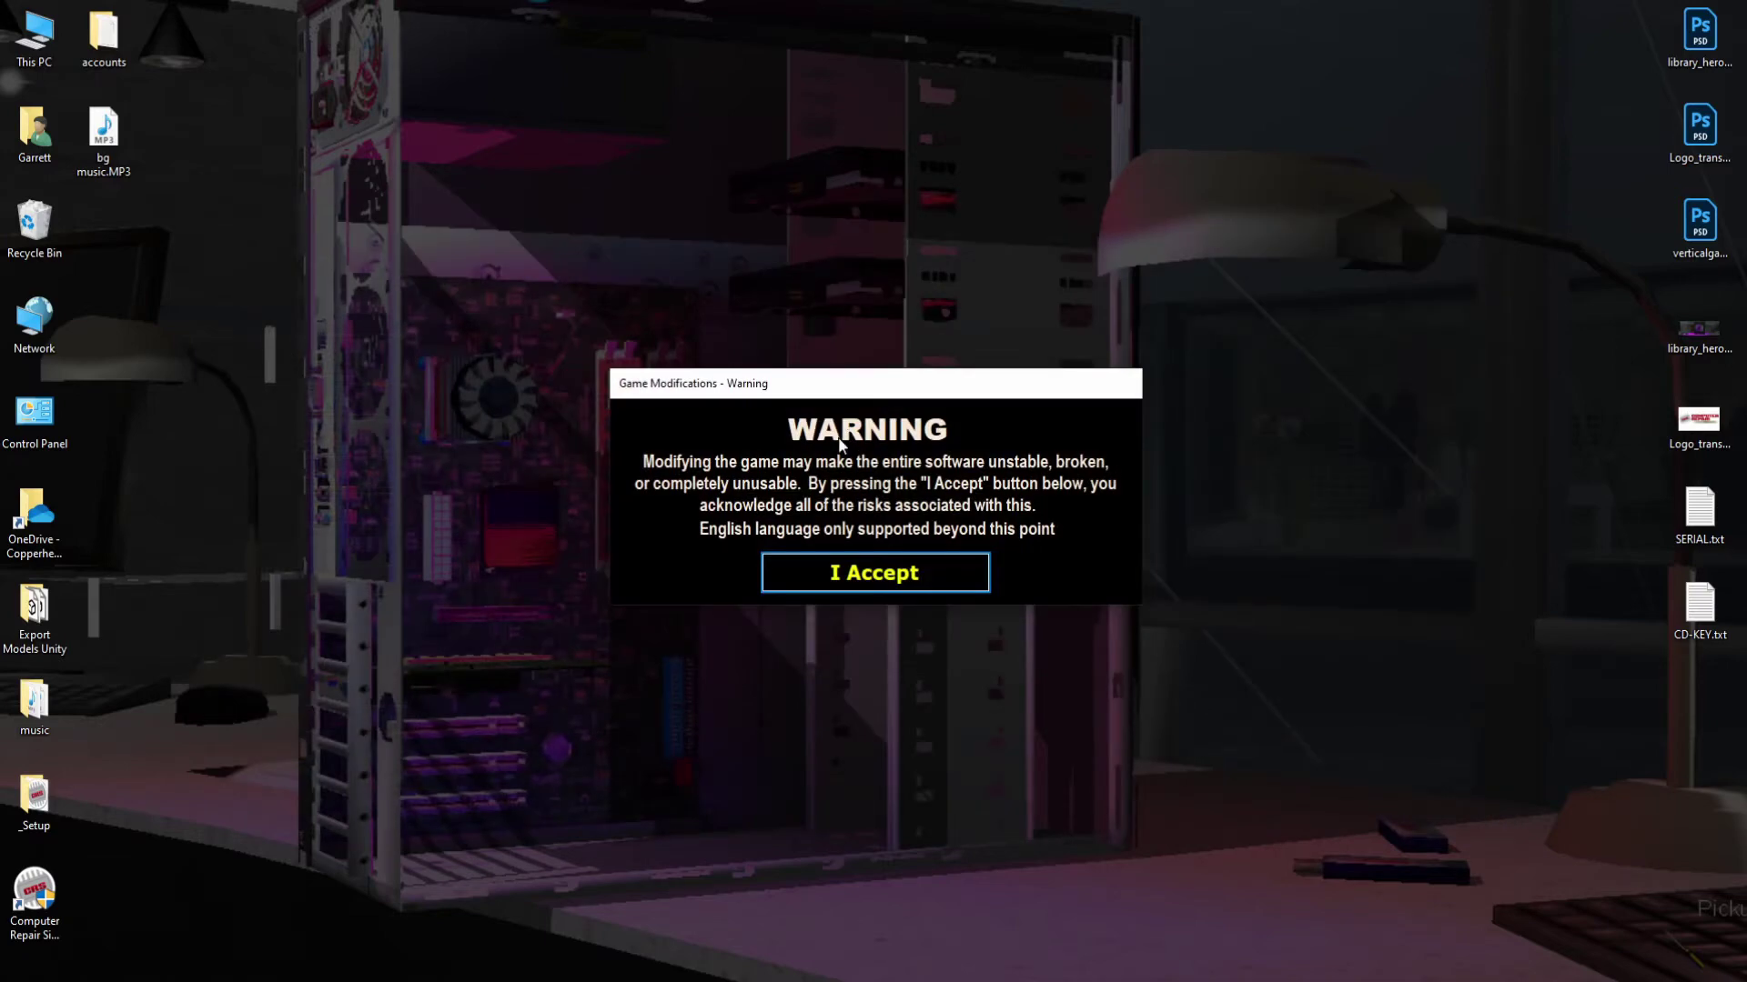
pyautogui.click(857, 570)
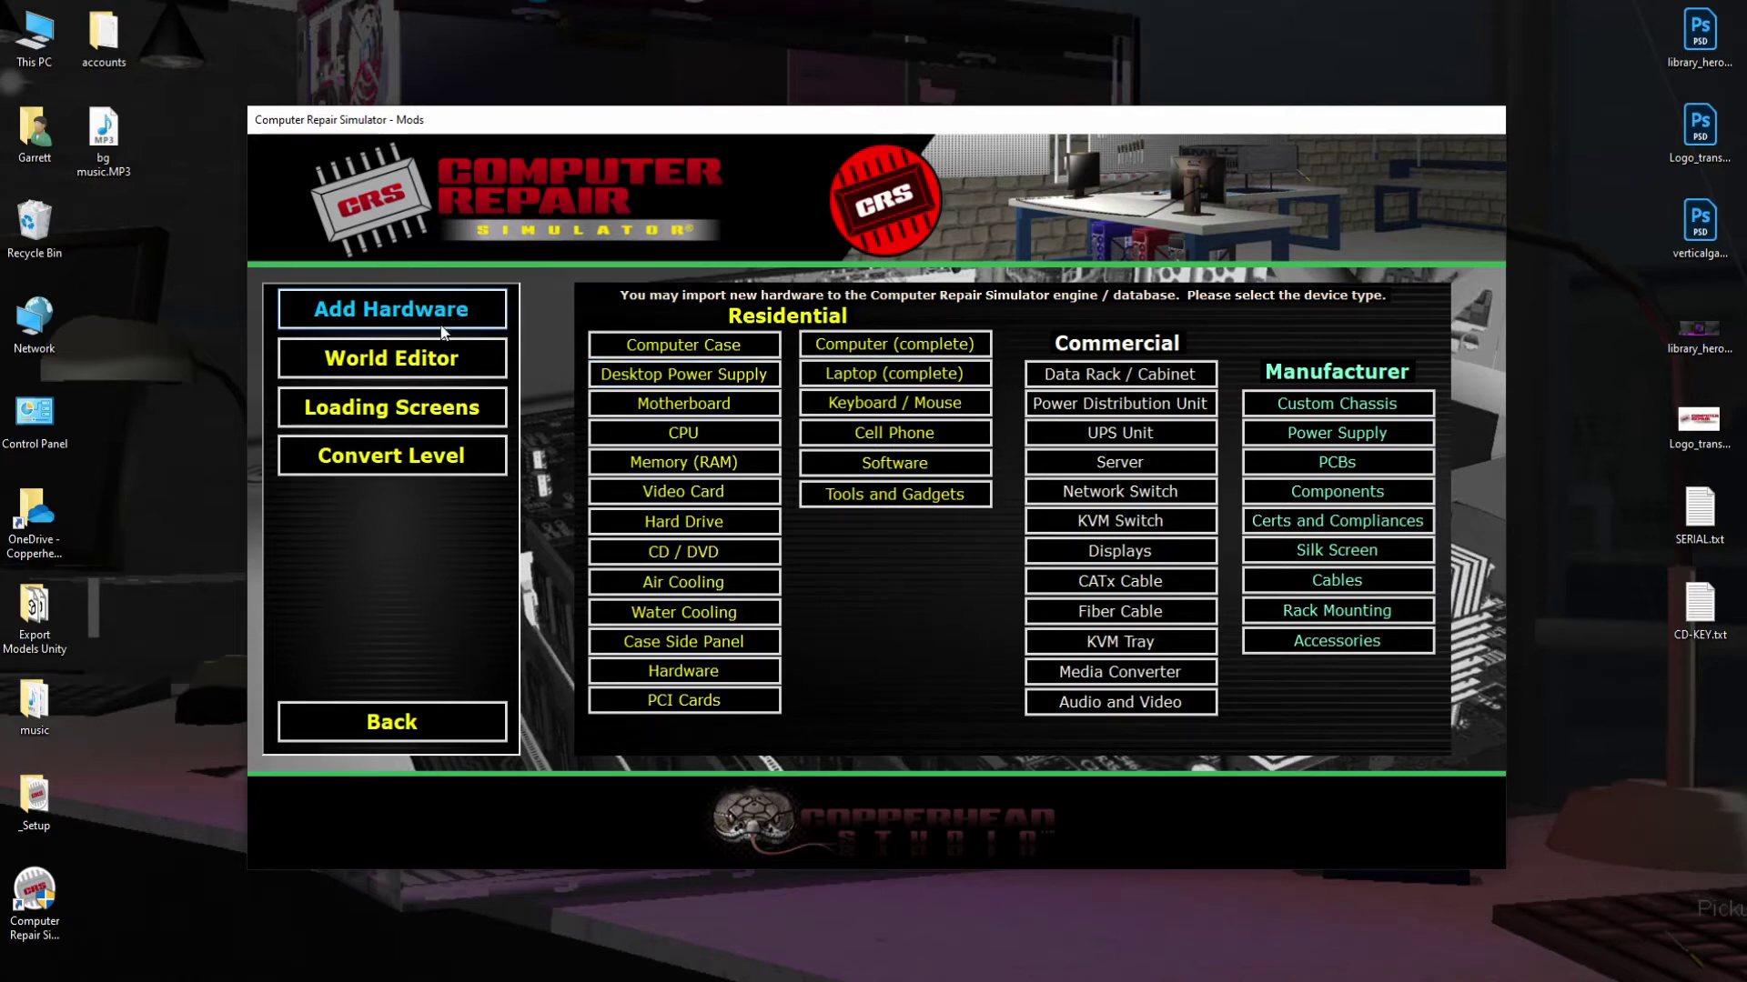
# Look through the World Editor, Loading Screens and Convert Level mod sections, closing the windows they open.
pyautogui.click(400, 358)
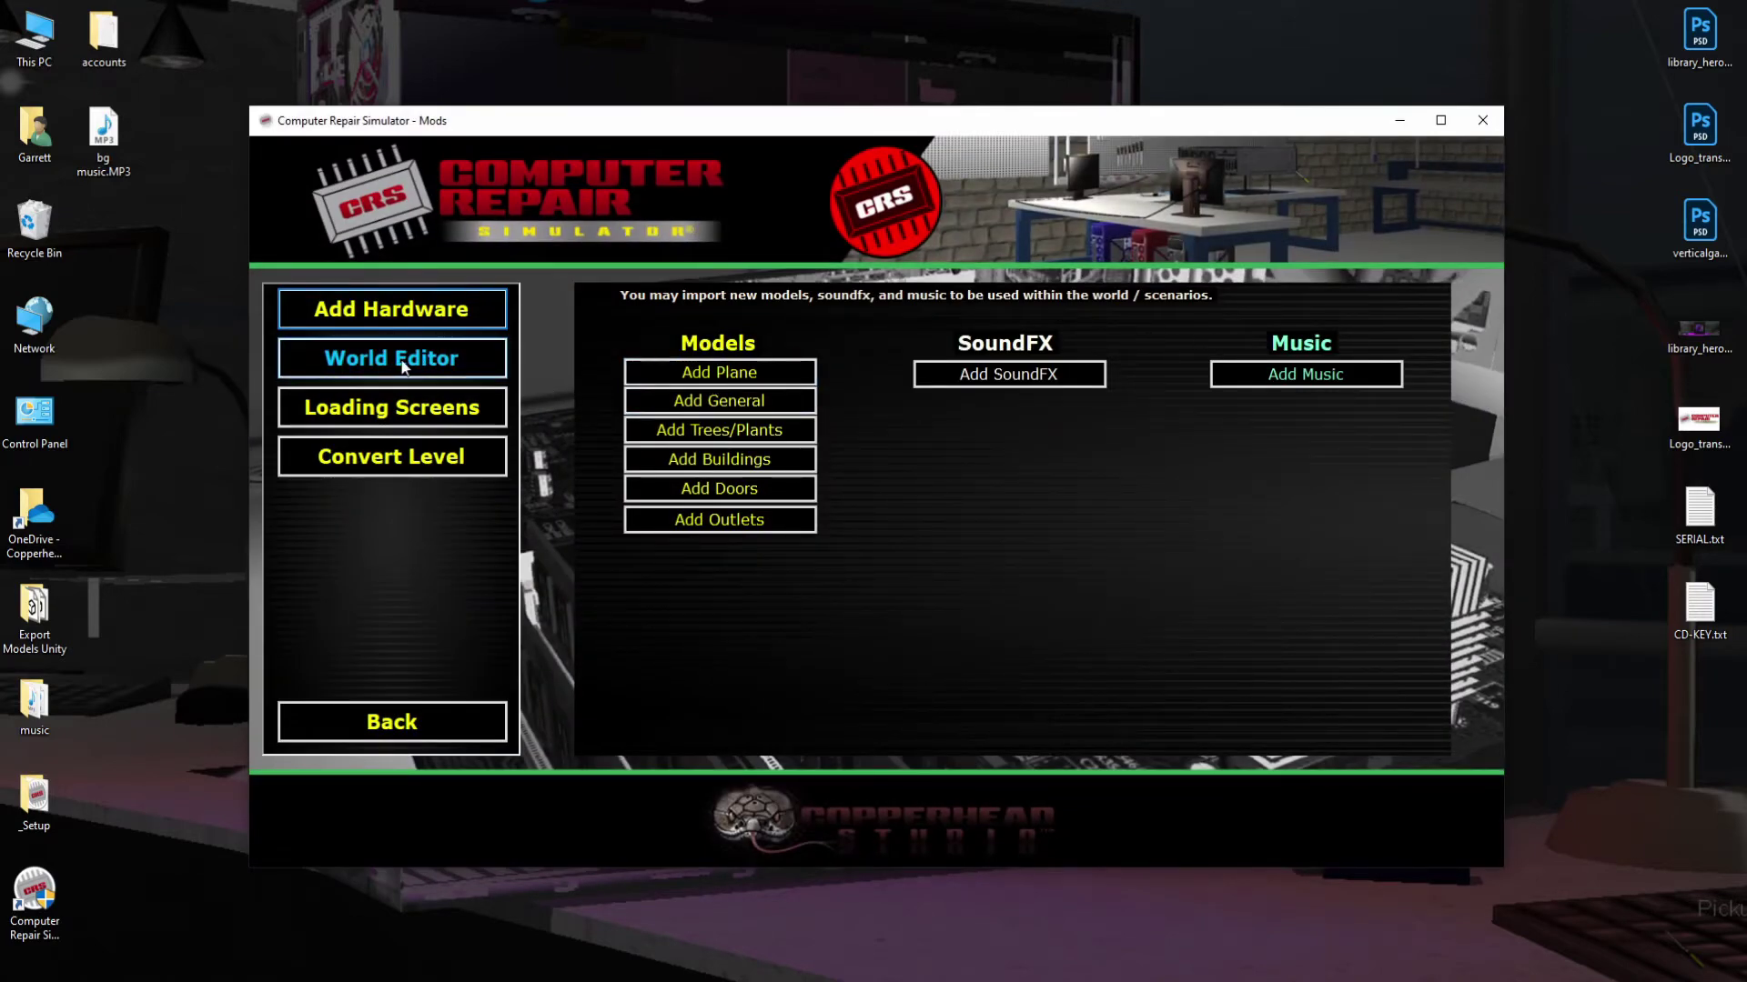
pyautogui.click(389, 403)
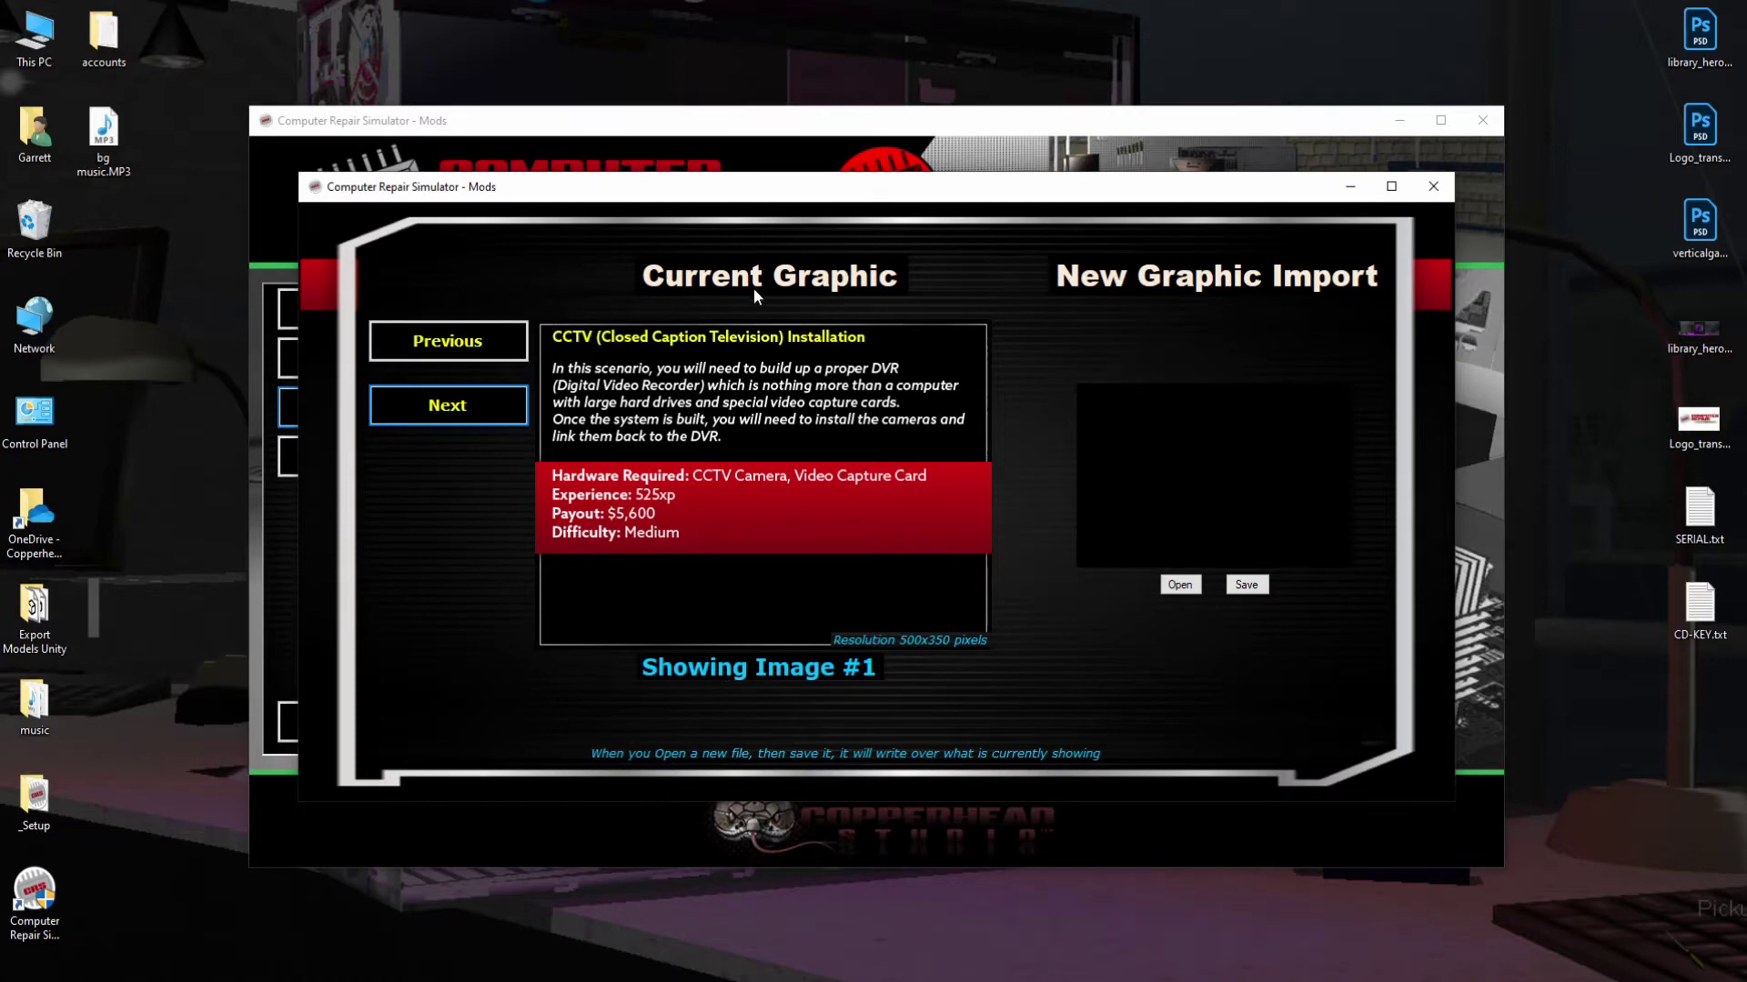
pyautogui.click(1433, 186)
pyautogui.click(390, 461)
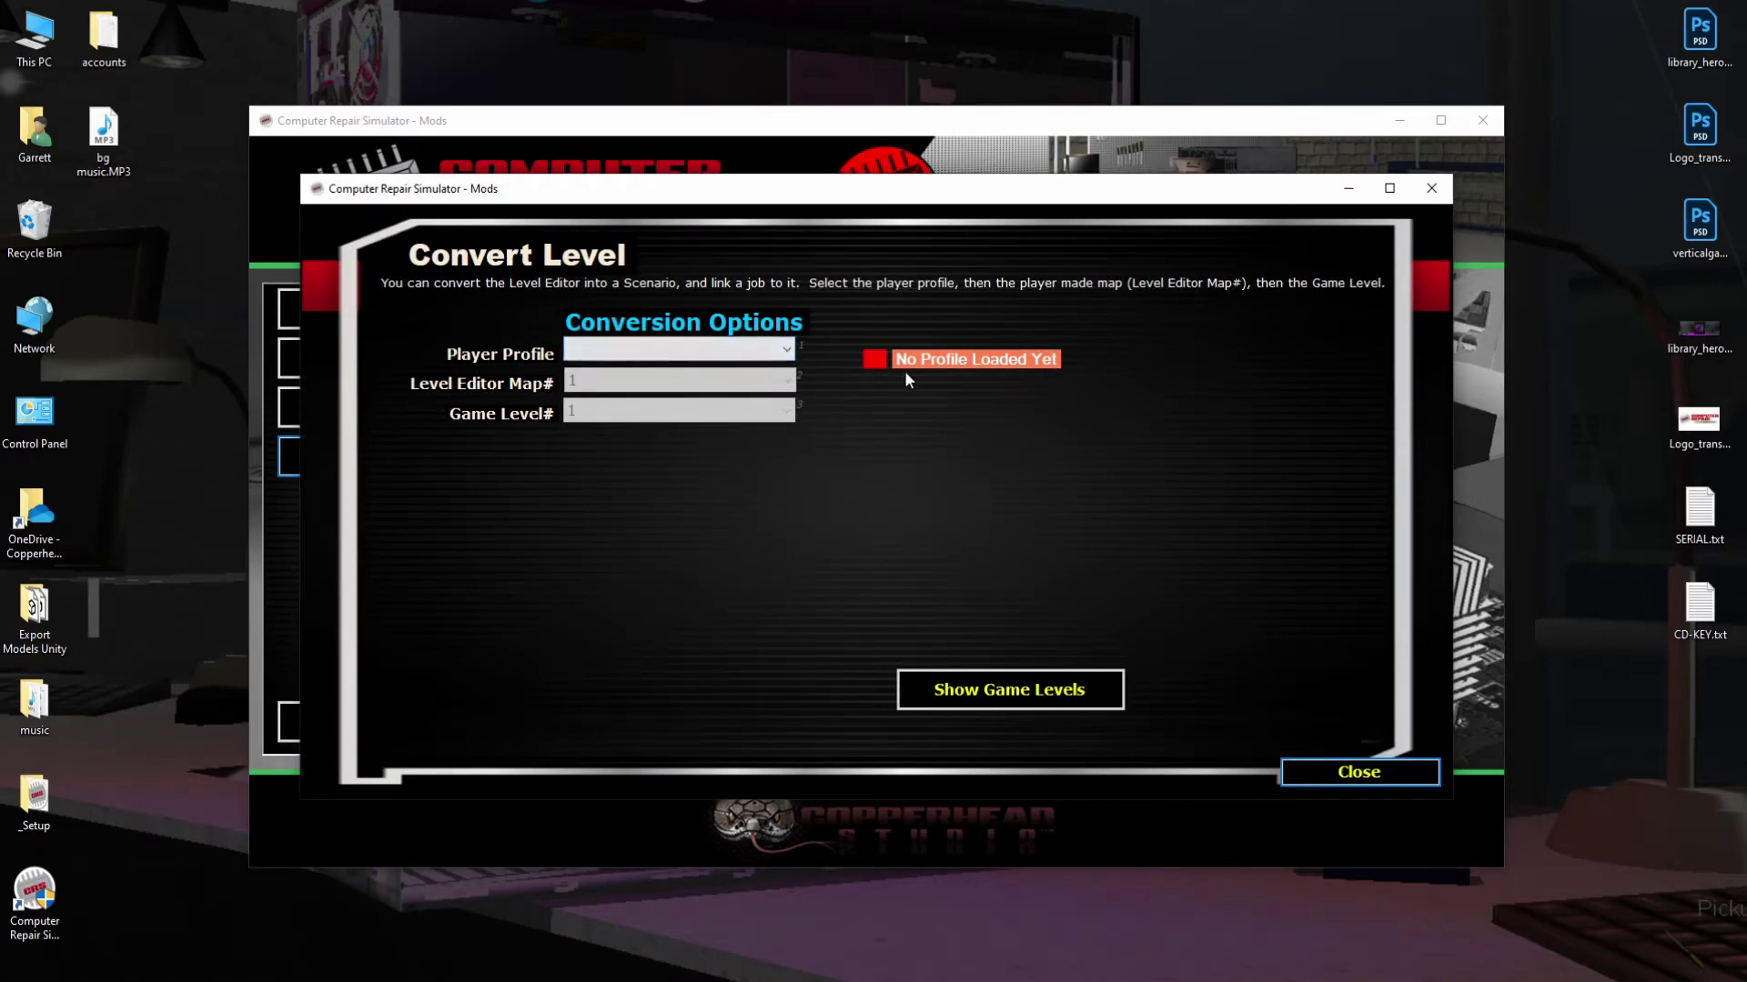
pyautogui.click(1359, 772)
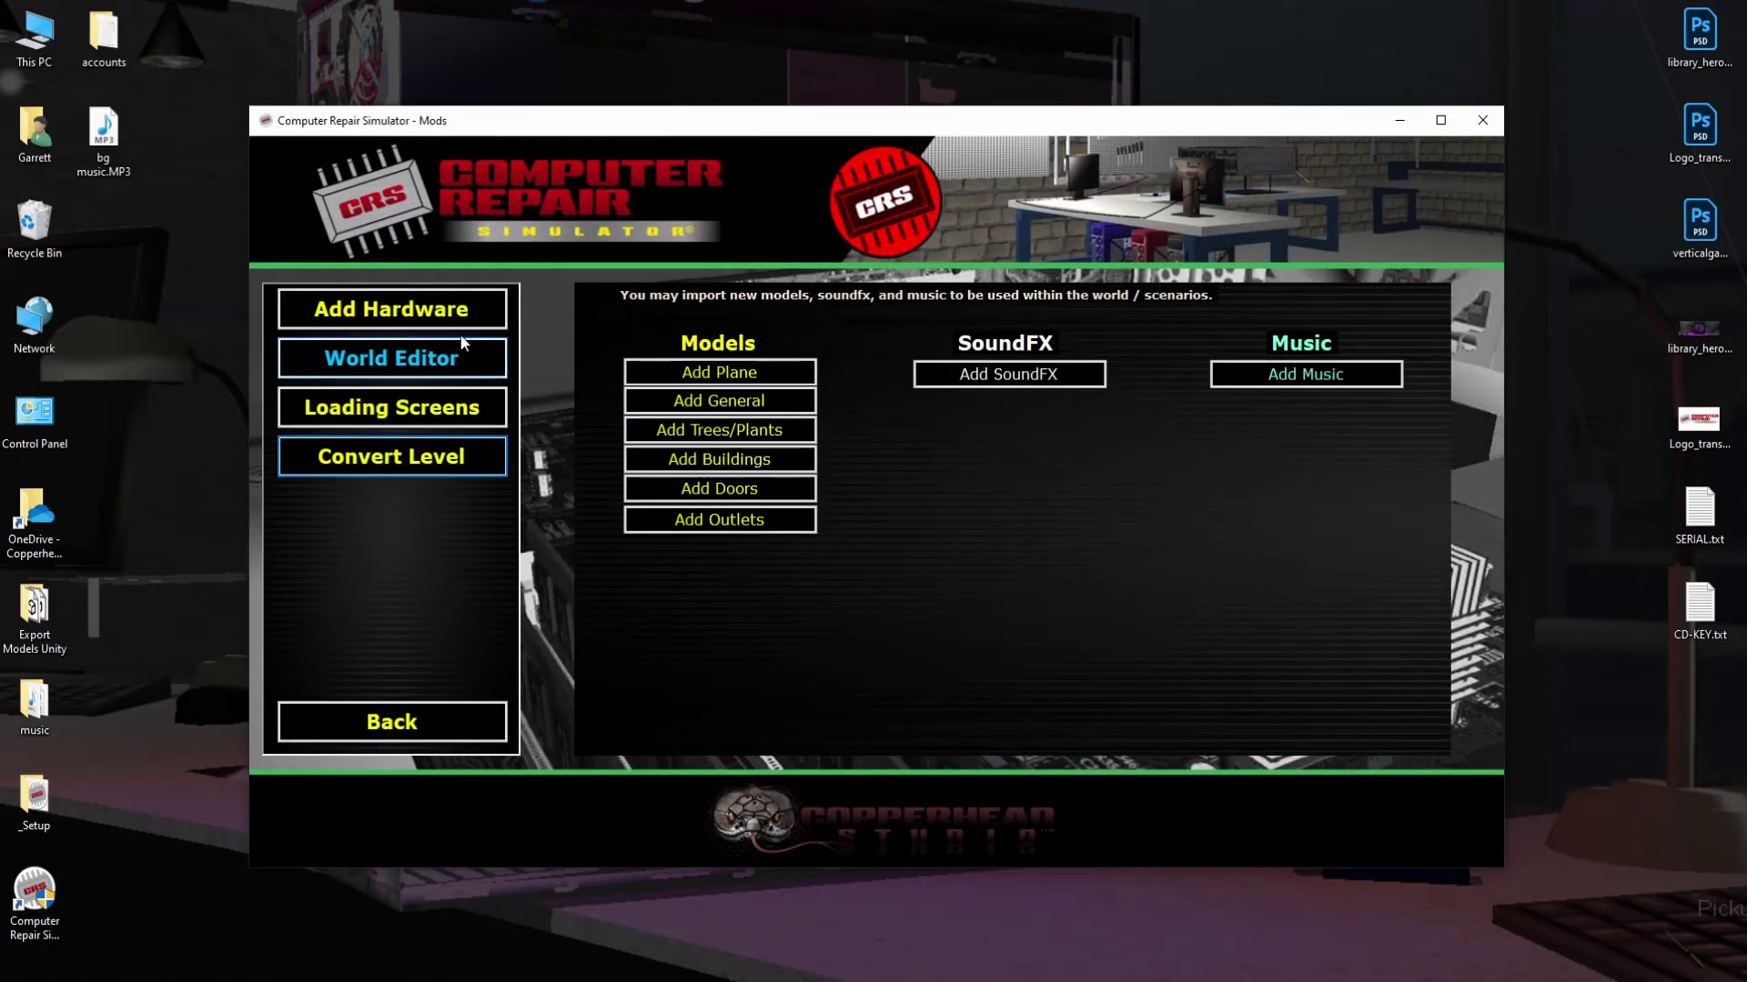
# Open the residential Computer Case form for adding hardware and check the available case types.
pyautogui.click(433, 324)
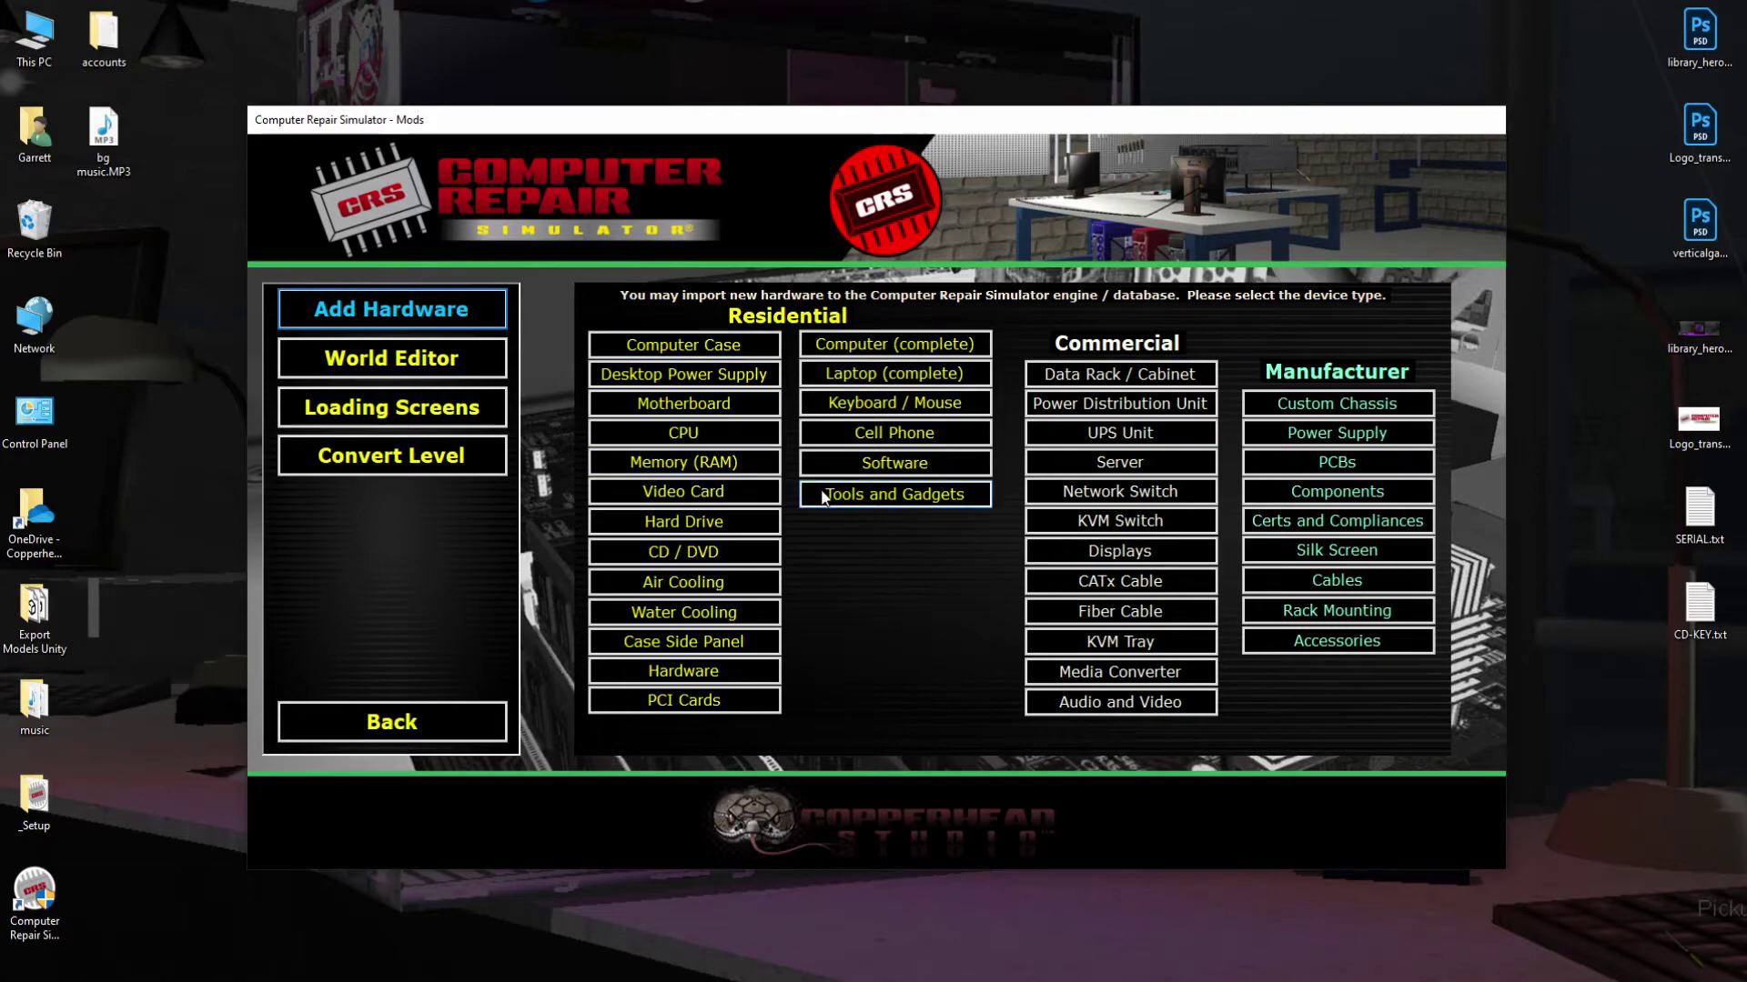
pyautogui.click(706, 349)
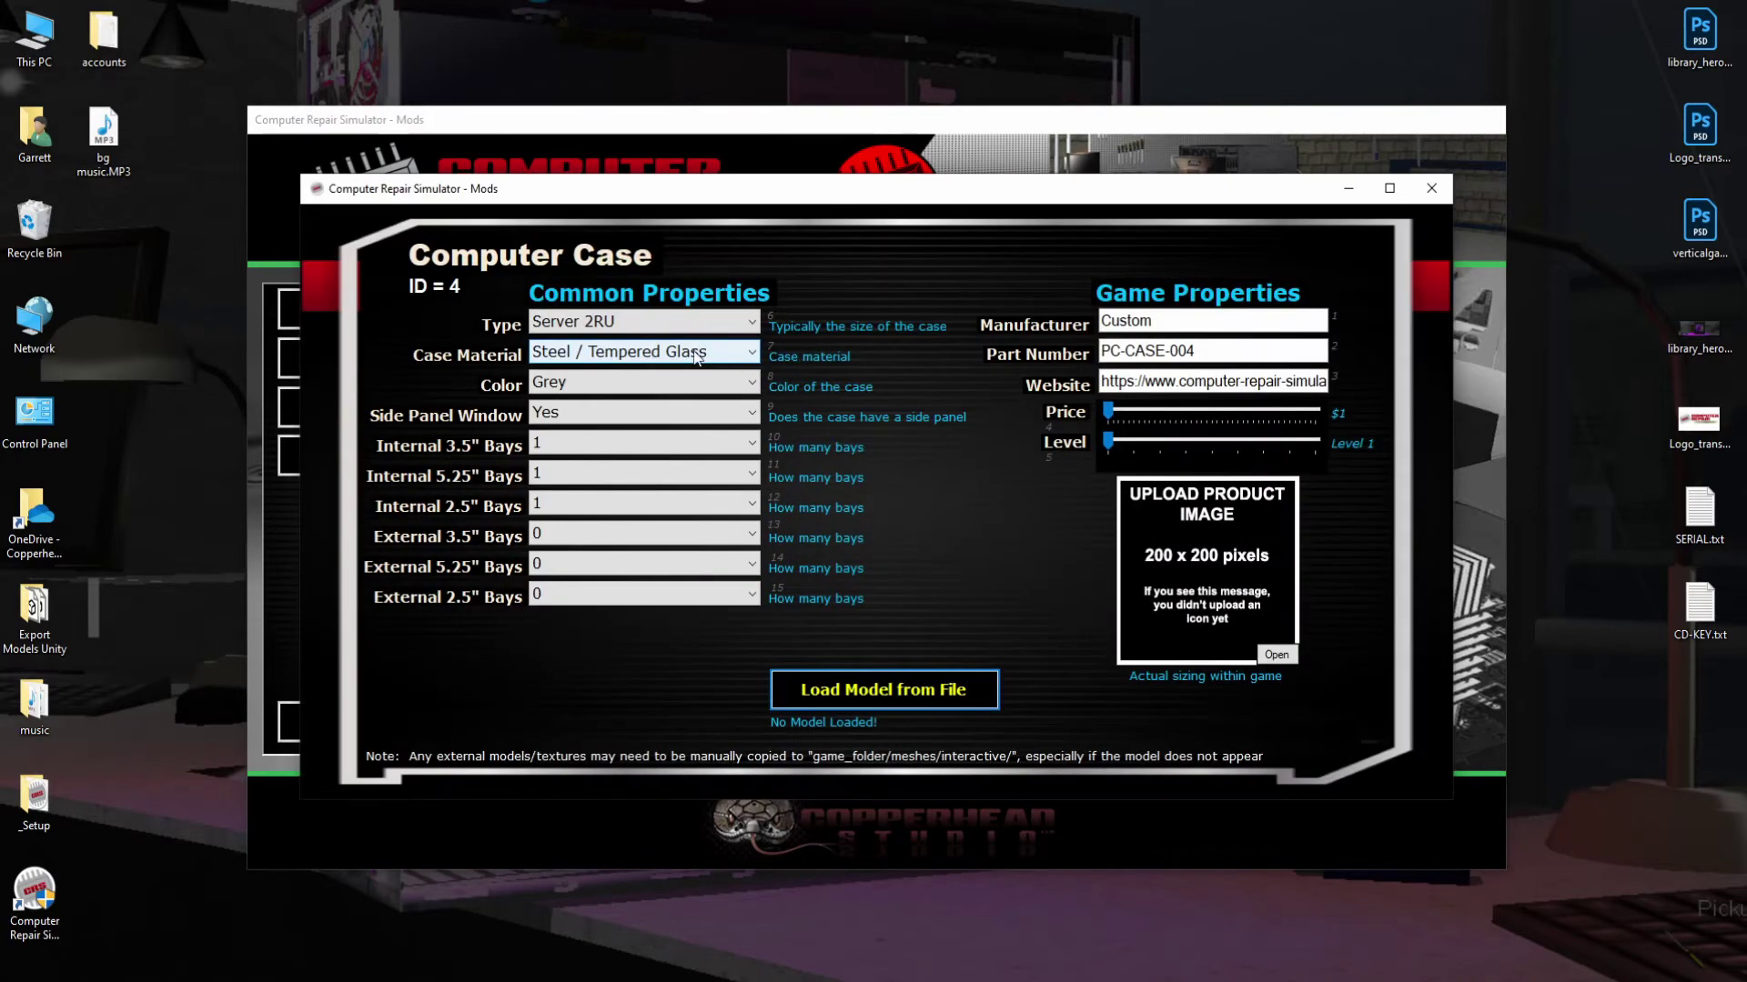
pyautogui.click(754, 325)
pyautogui.click(591, 343)
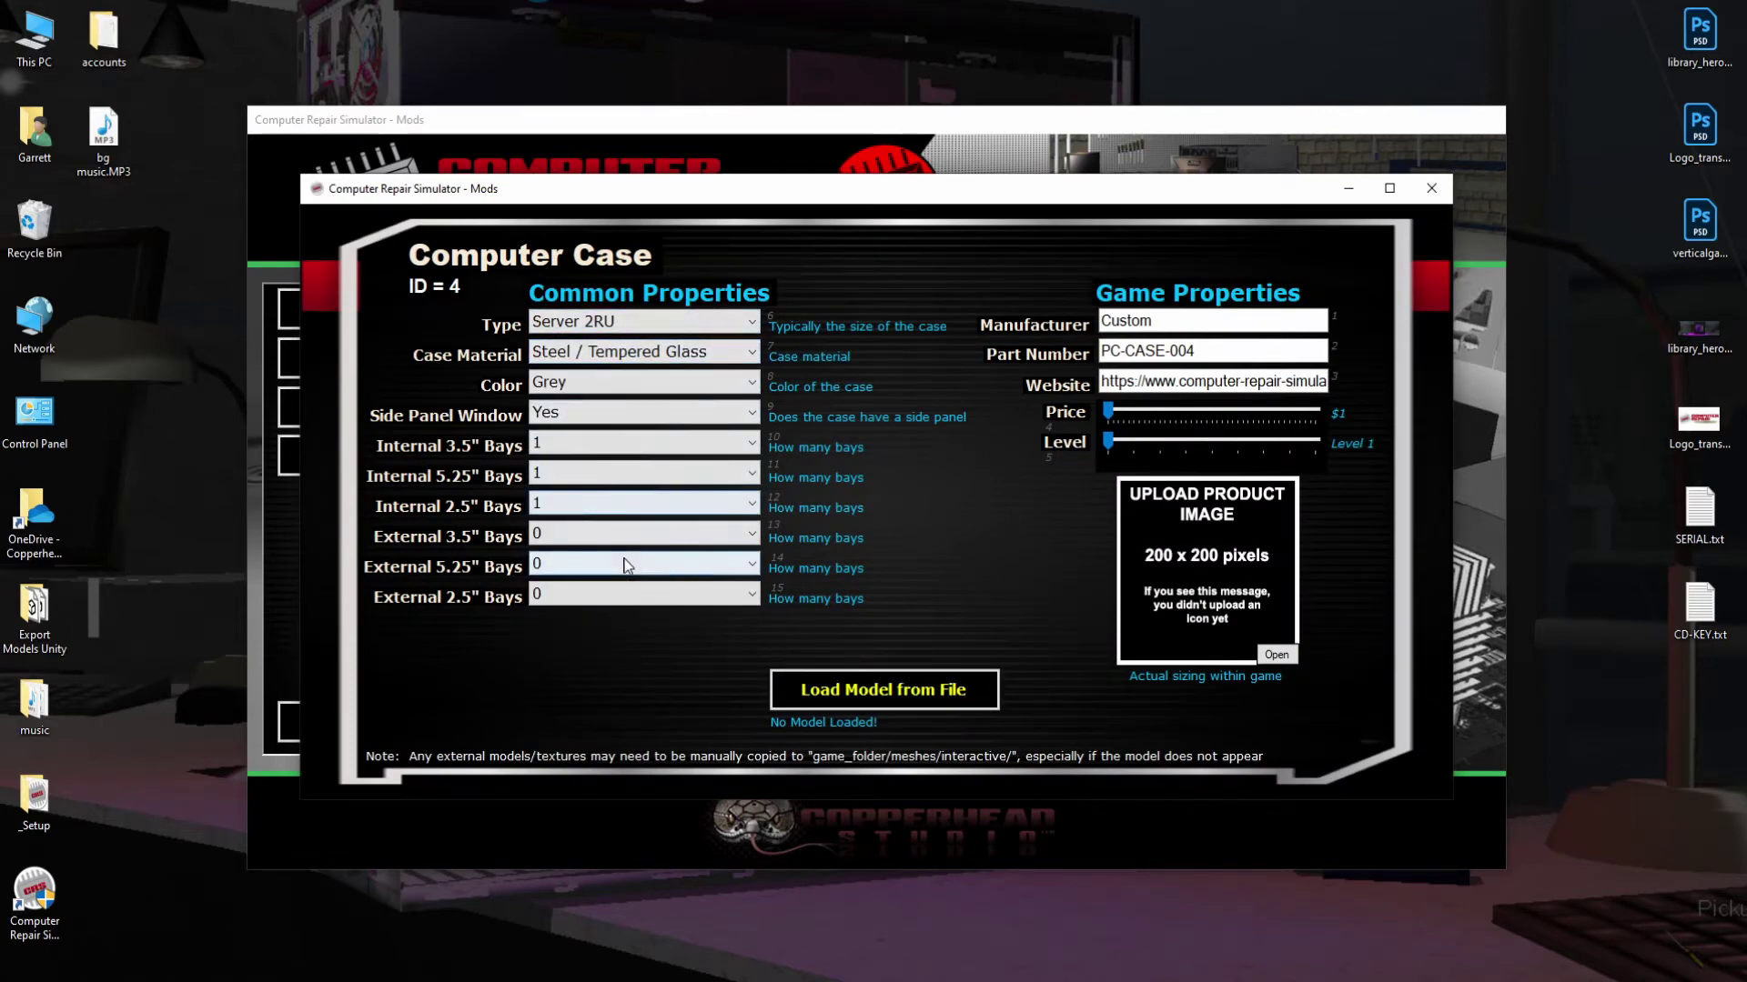
# Examine the manufacturer, part number and website entries in the computer case's game properties.
pyautogui.doubleClick(1136, 318)
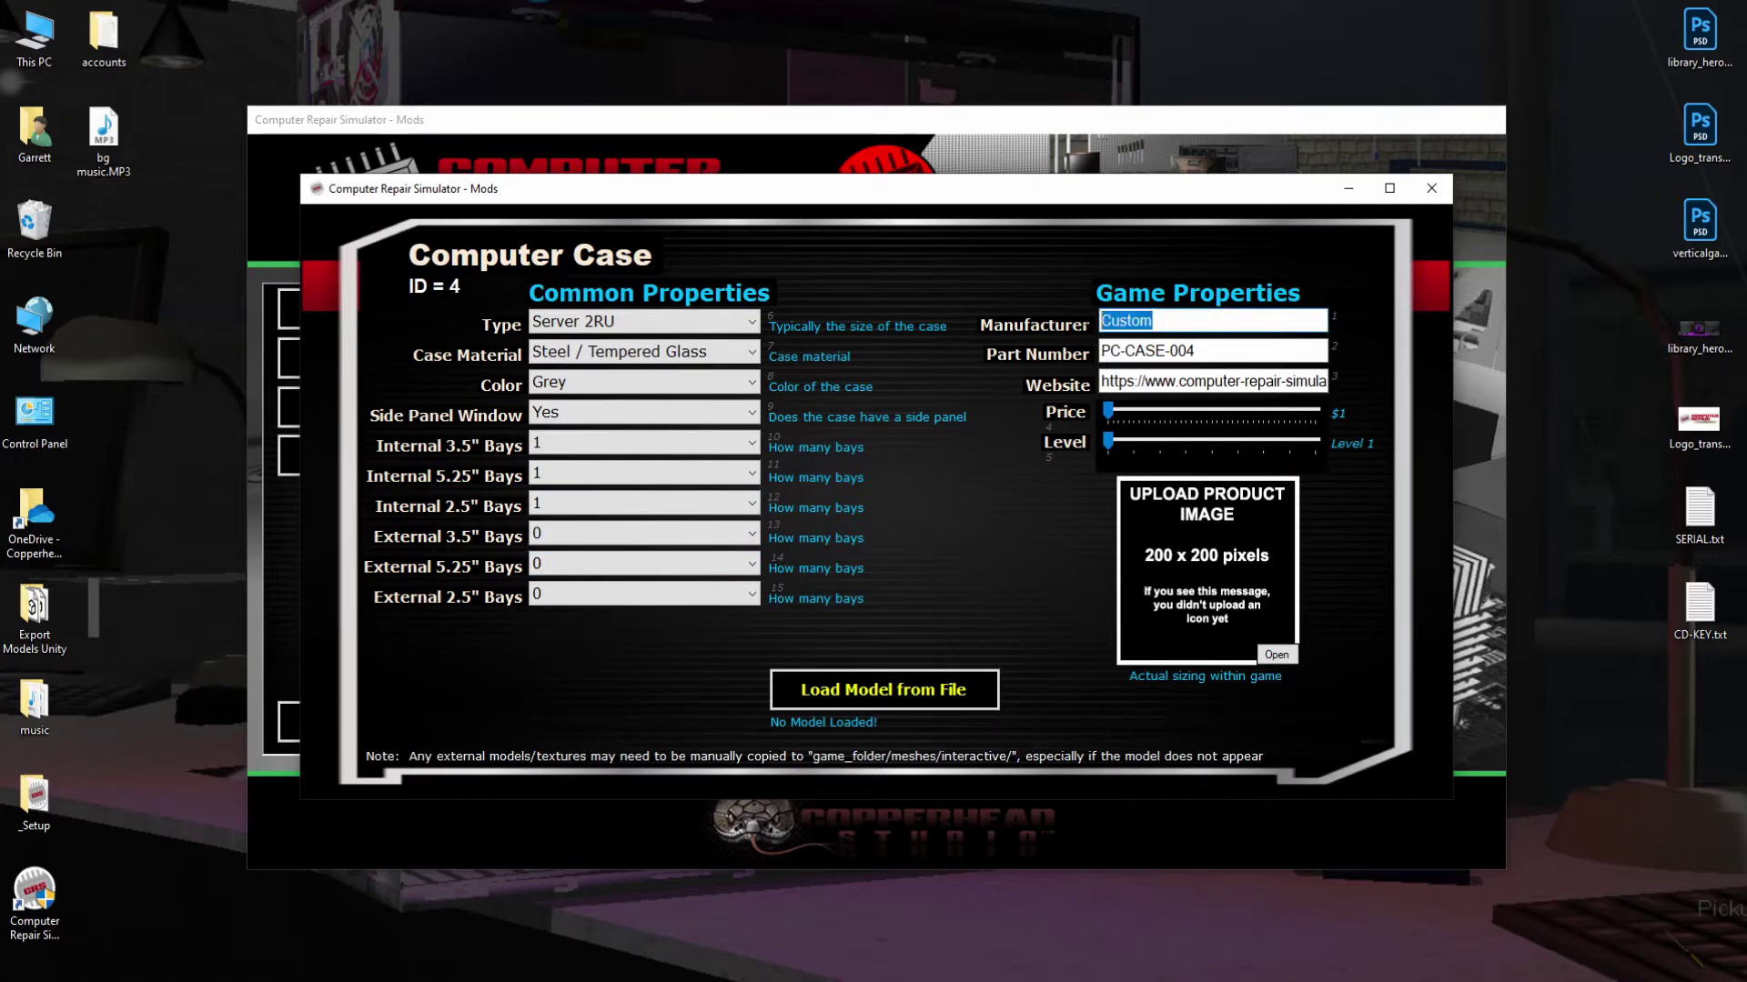
pyautogui.click(1203, 350)
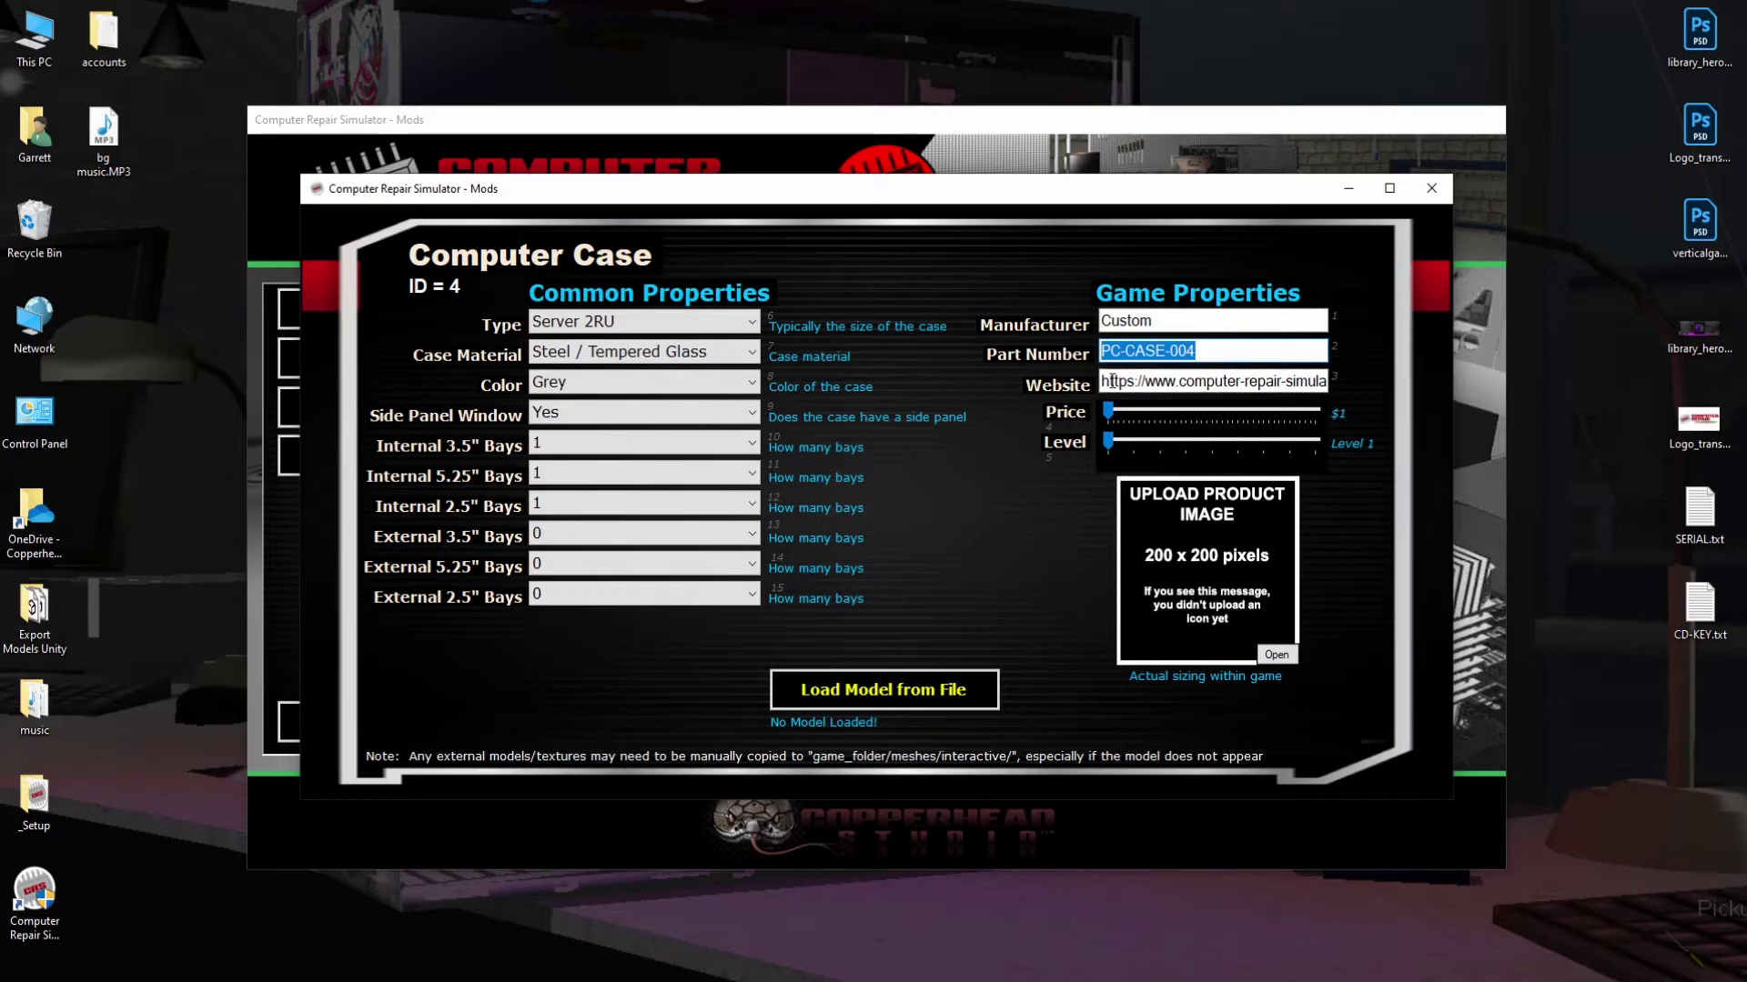
pyautogui.moveTo(1102, 382); pyautogui.dragTo(1328, 382)
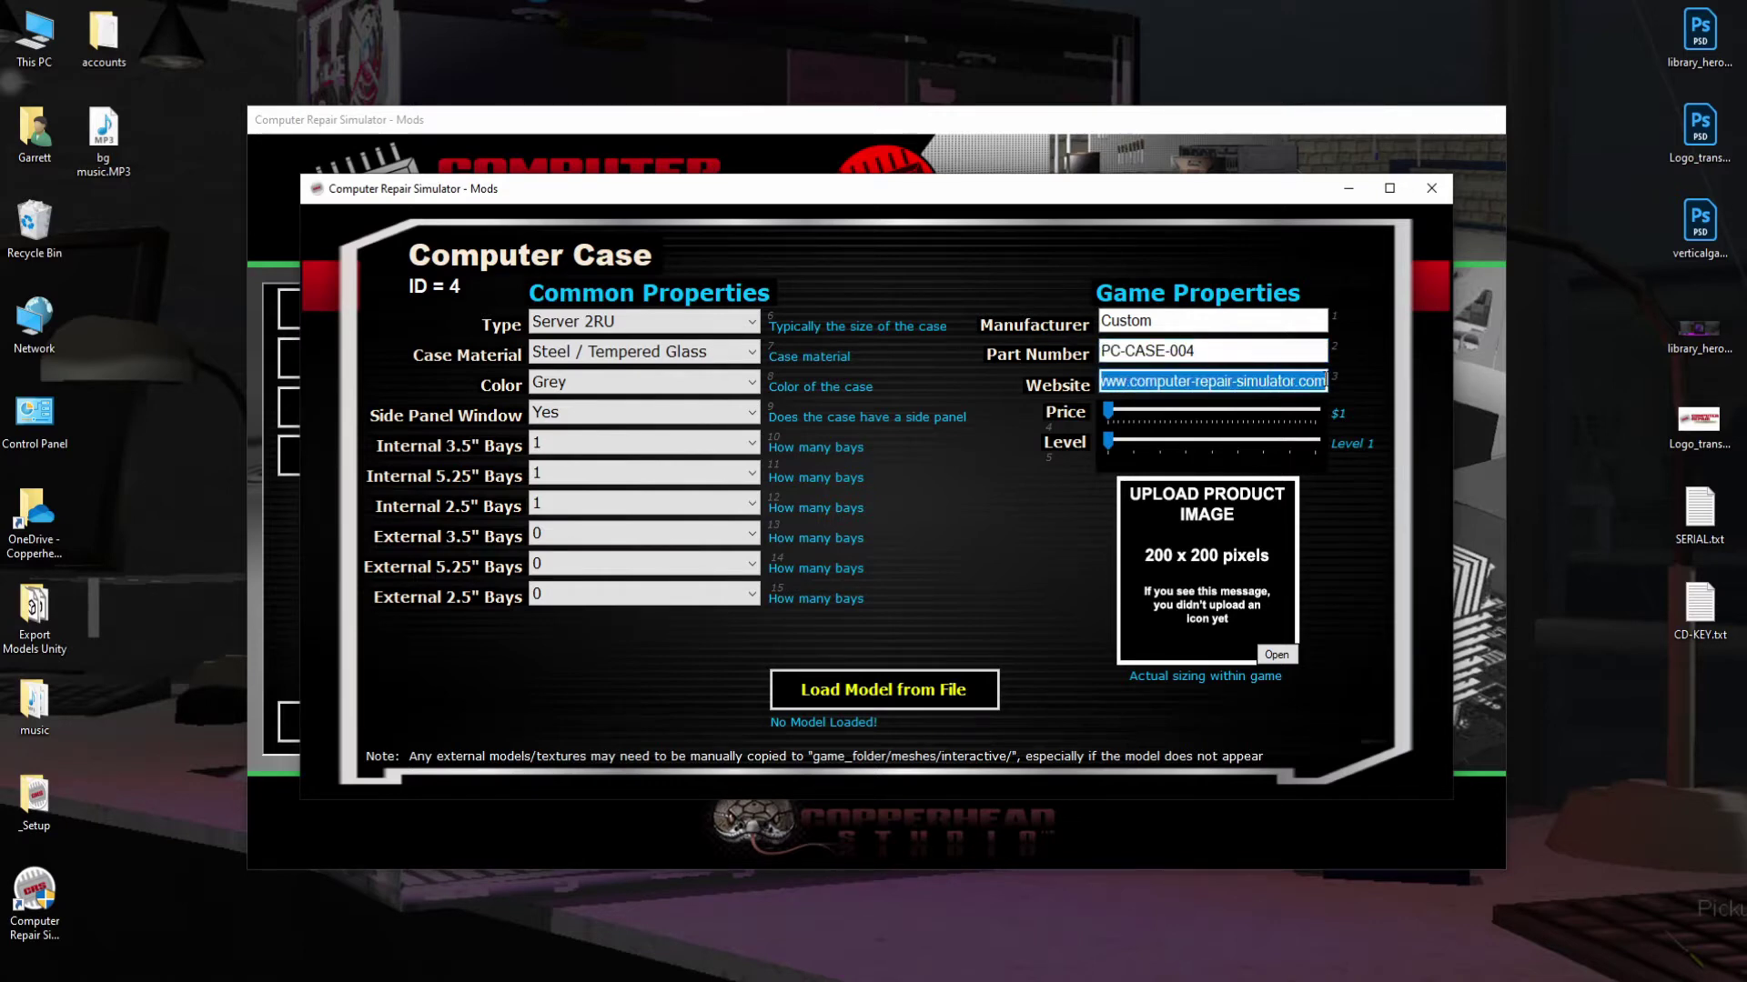
pyautogui.click(1220, 350)
pyautogui.moveTo(1220, 351); pyautogui.dragTo(1098, 351)
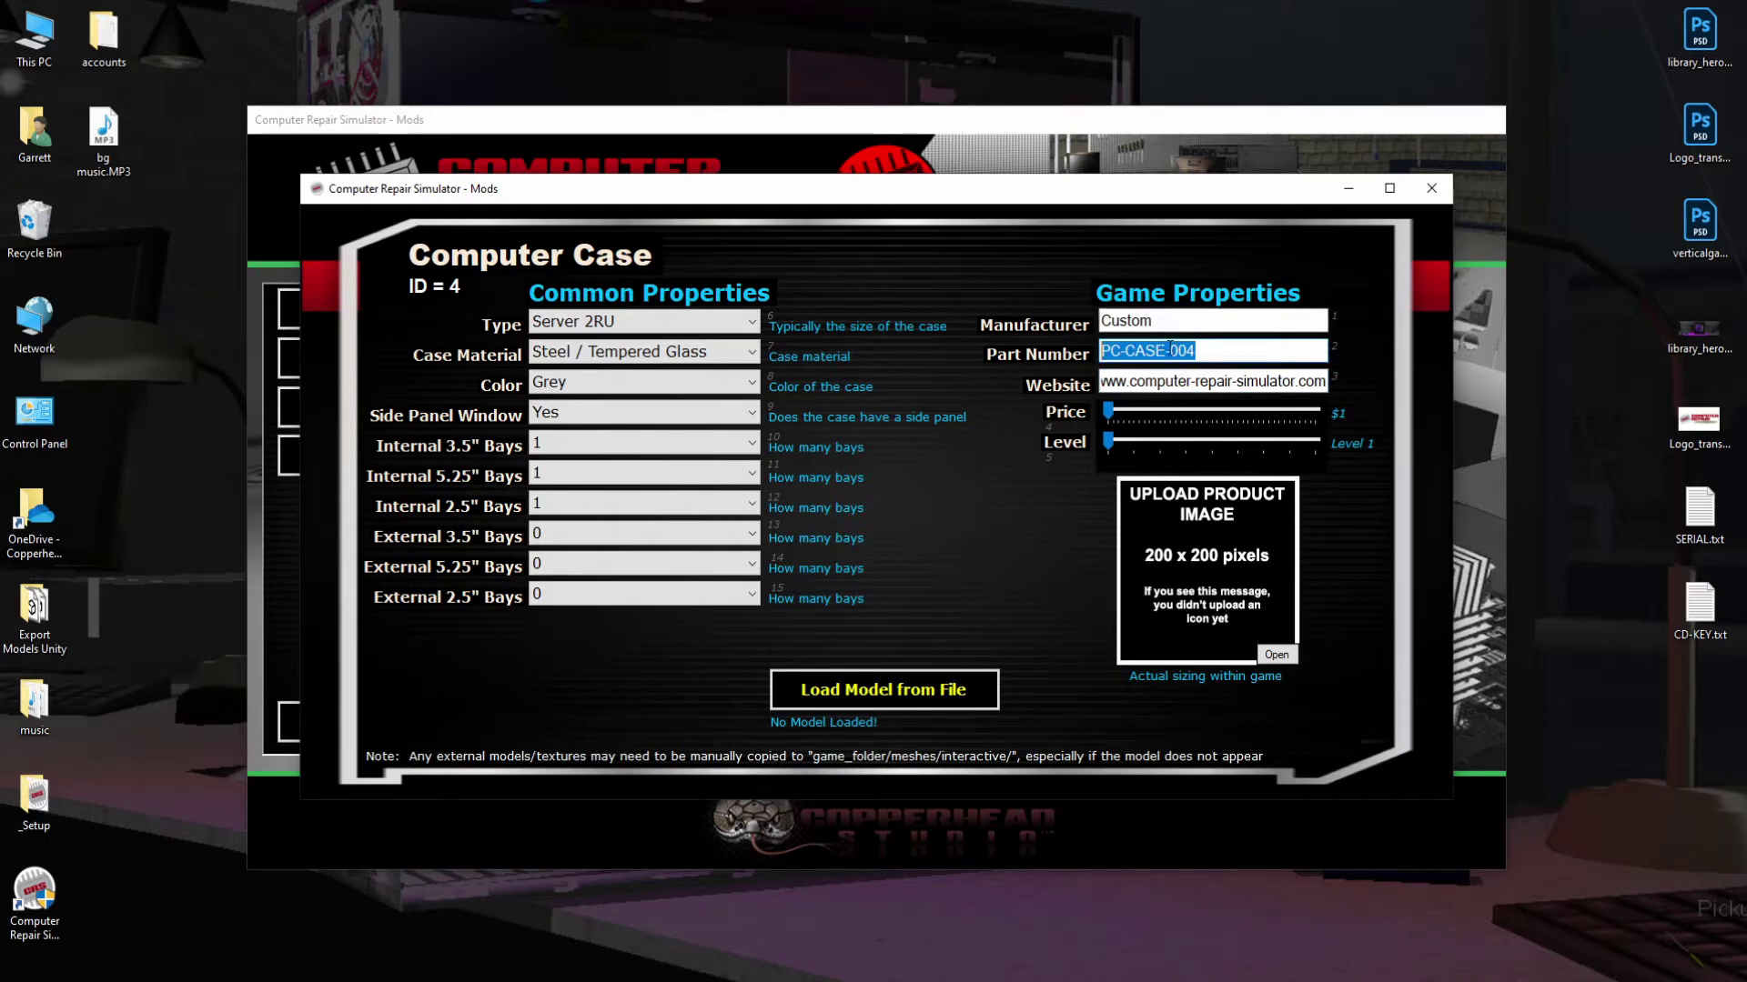
pyautogui.moveTo(1102, 381); pyautogui.dragTo(1328, 381)
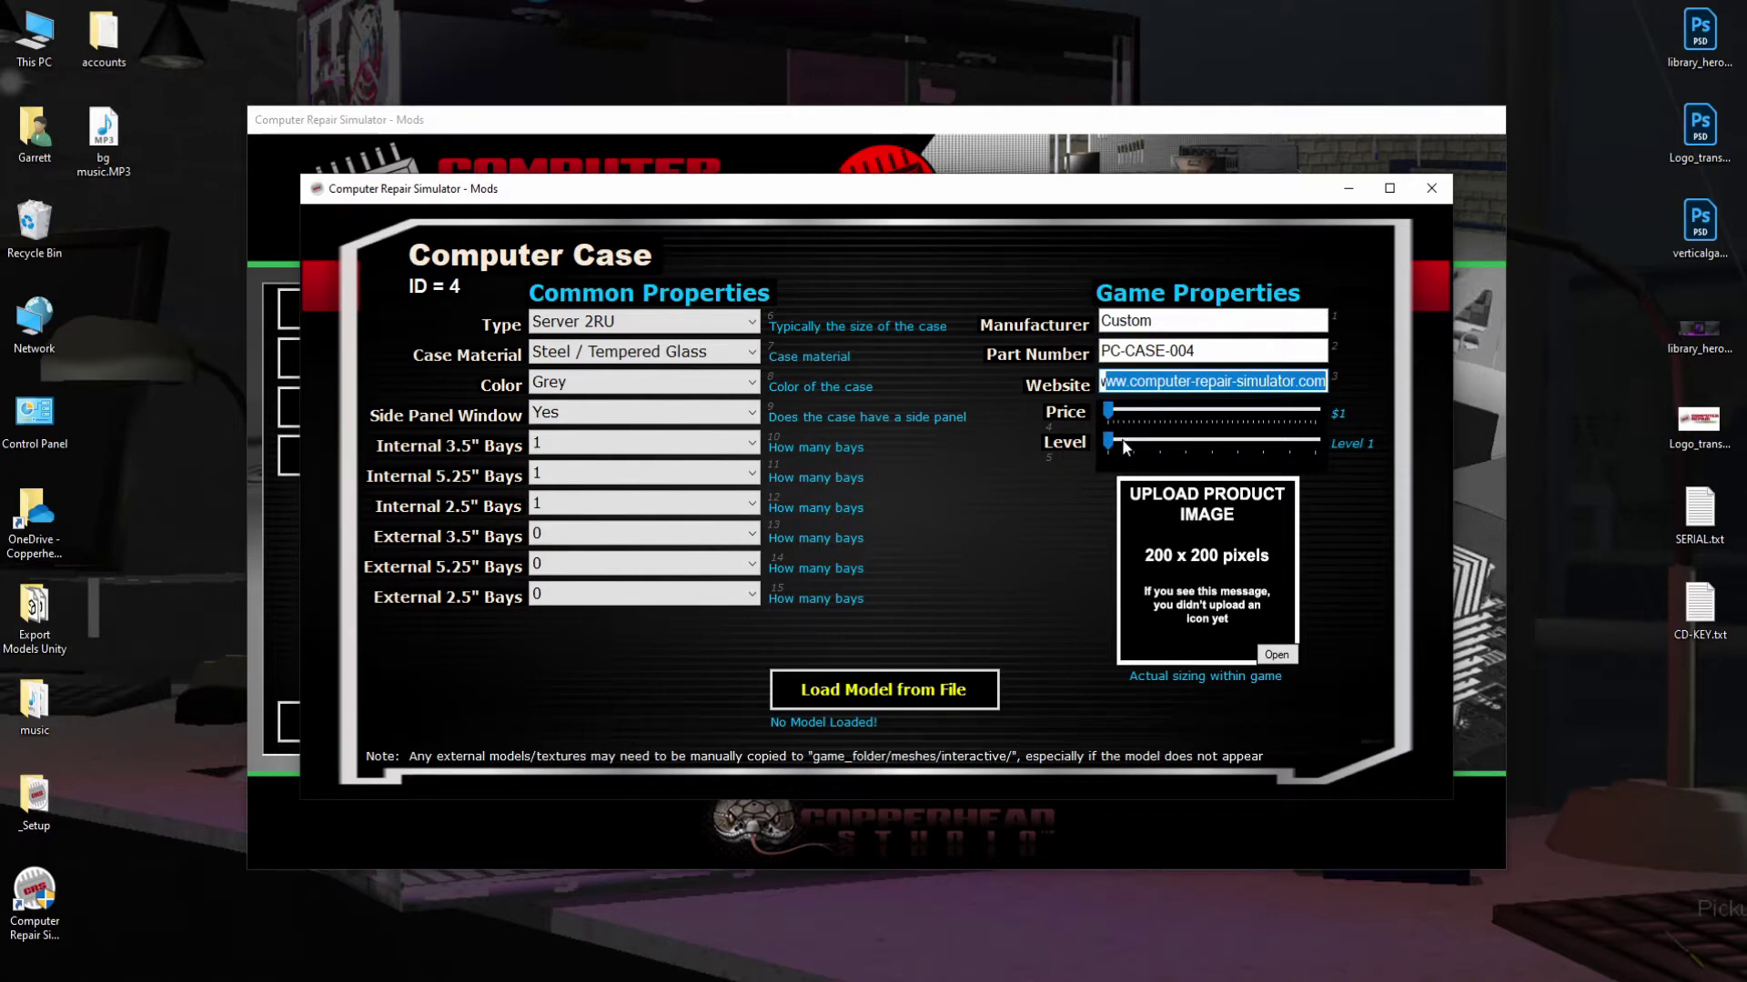
# Try several game levels for the computer case, return it to Level 1 and close the form.
pyautogui.moveTo(1110, 440); pyautogui.dragTo(1143, 446)
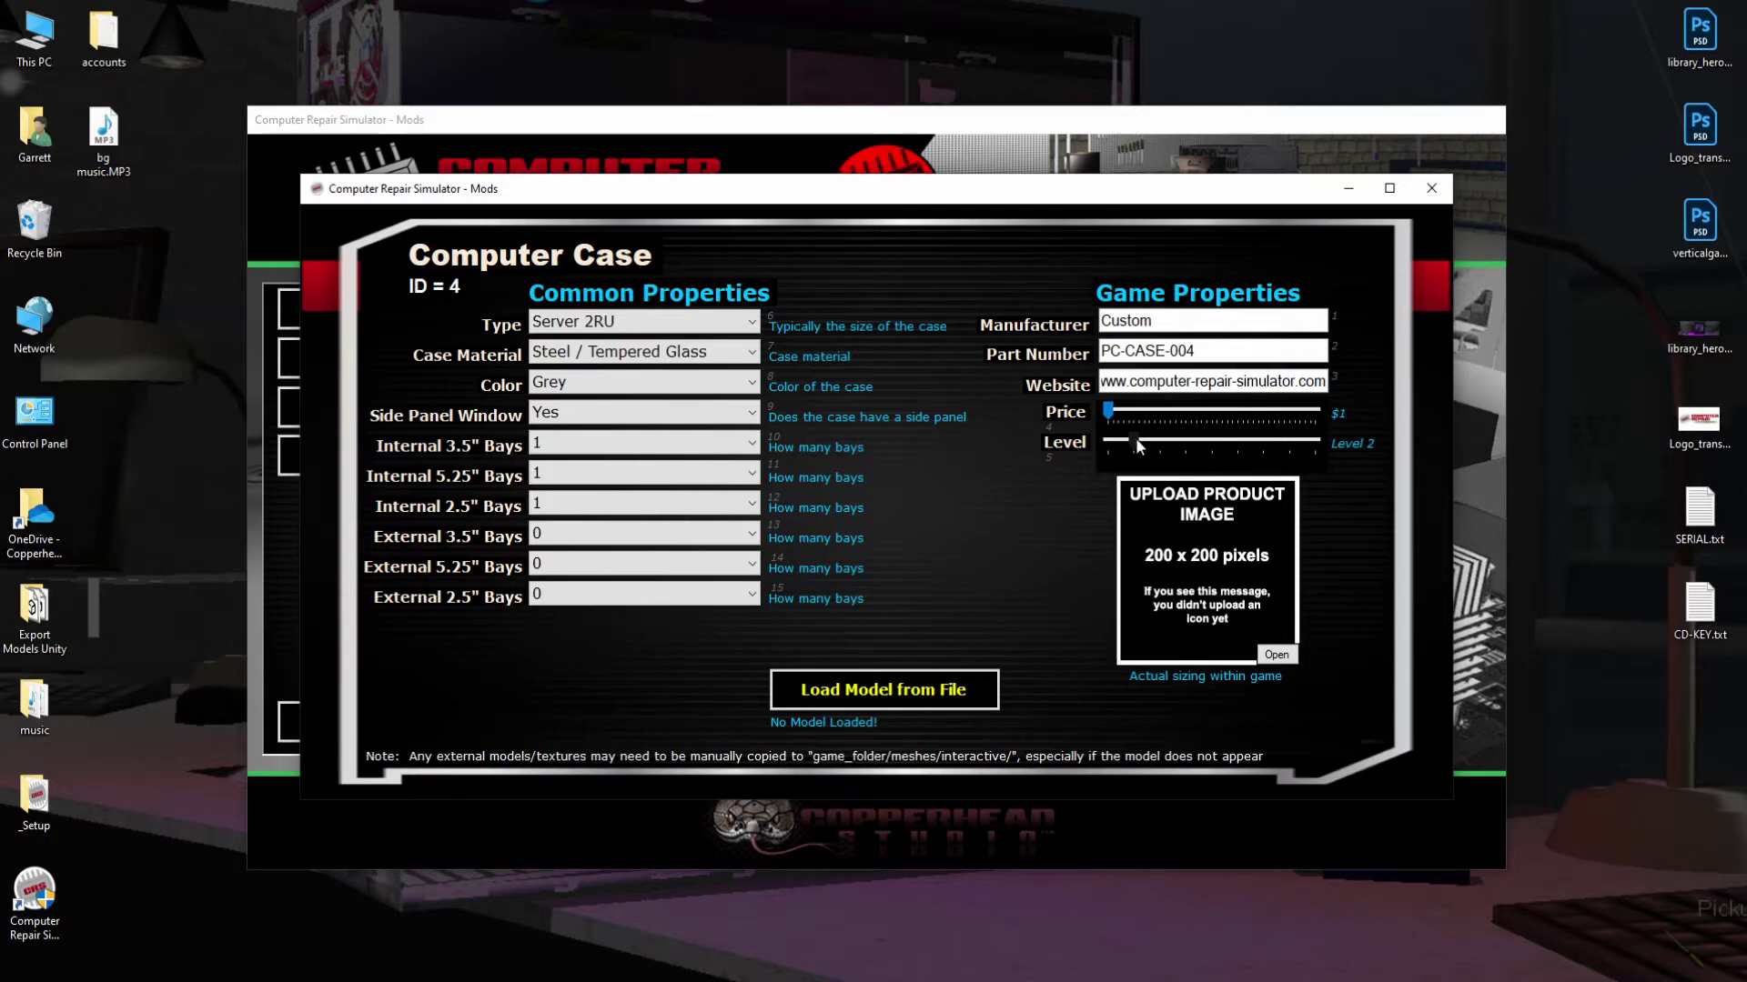
pyautogui.moveTo(1135, 440); pyautogui.dragTo(1213, 442)
pyautogui.moveTo(1211, 442); pyautogui.dragTo(1111, 437)
pyautogui.moveTo(1112, 438); pyautogui.dragTo(1210, 444)
pyautogui.moveTo(1186, 439); pyautogui.dragTo(1115, 446)
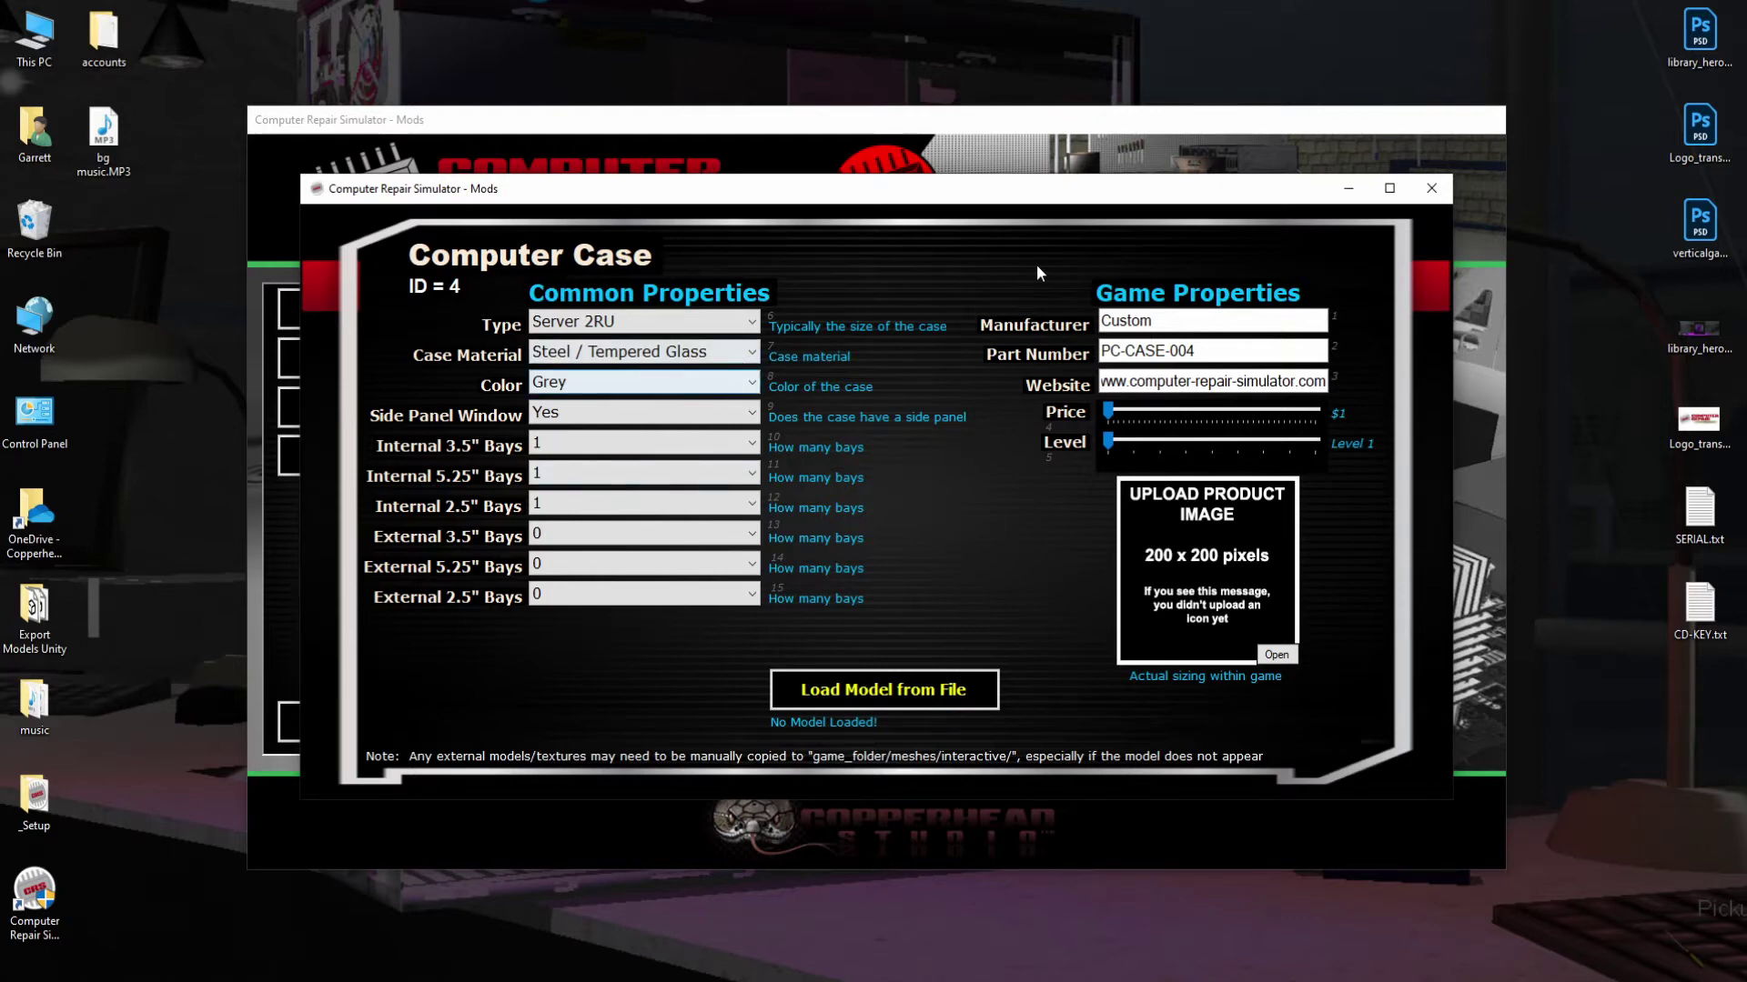
pyautogui.click(1431, 192)
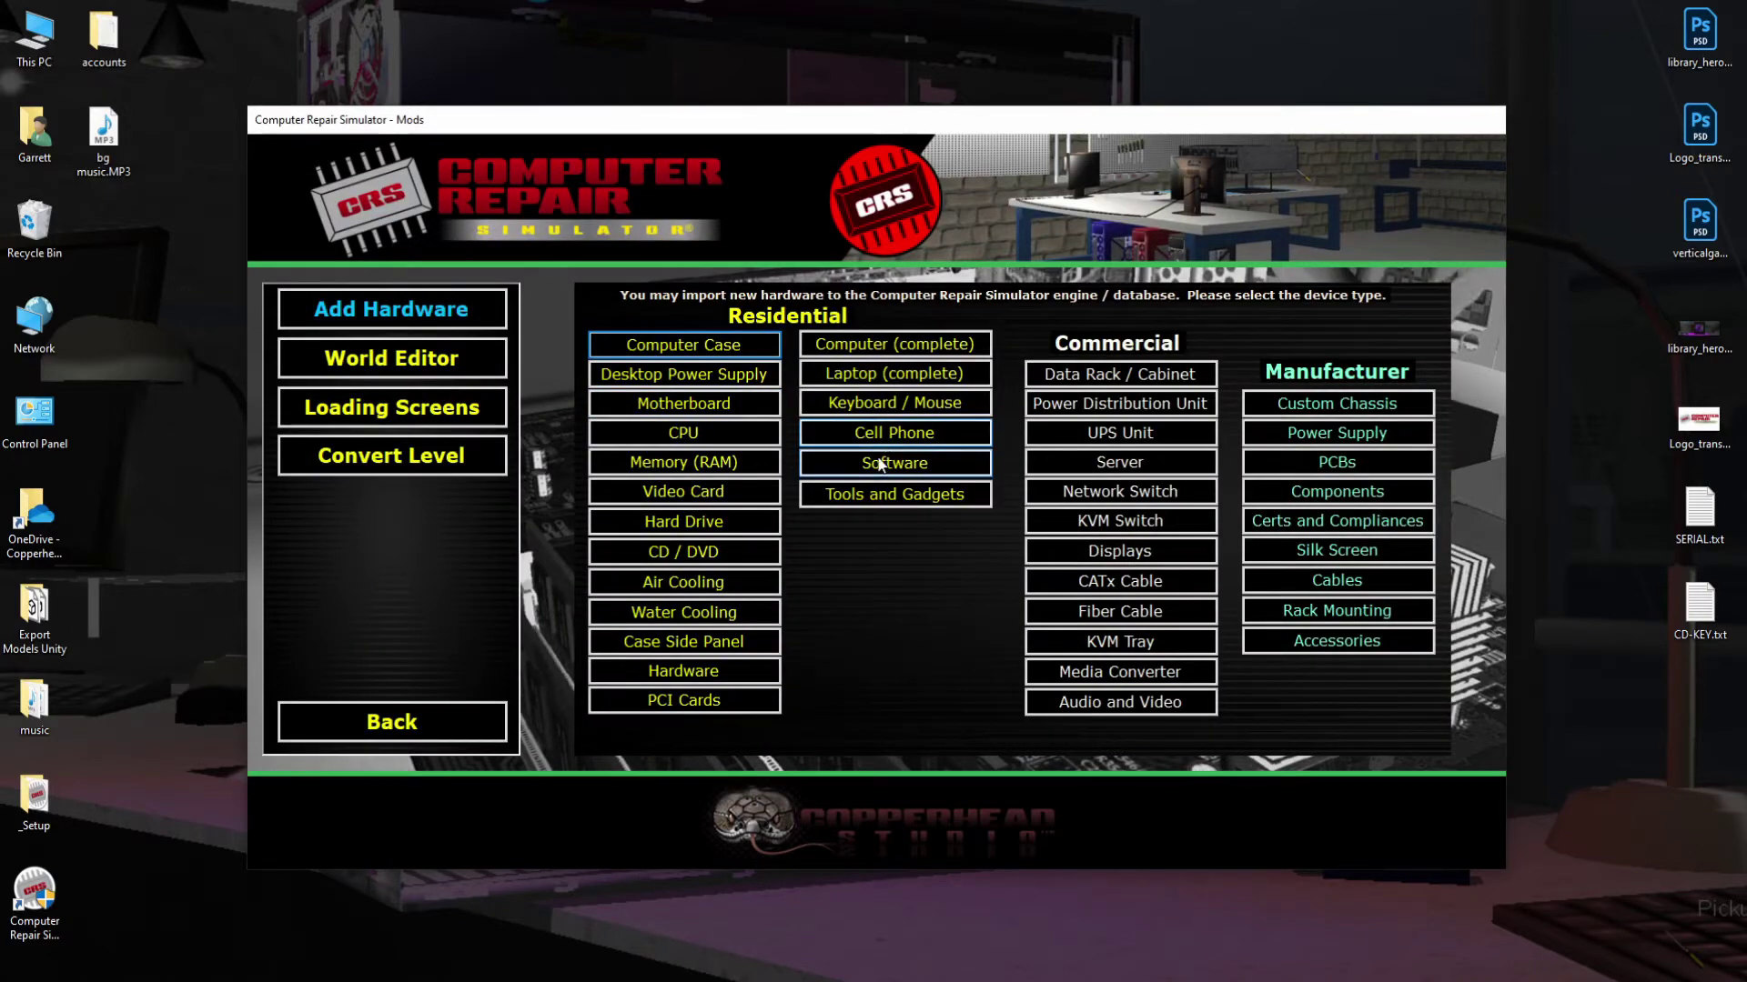
# Open the residential Software form, check the available software types and close the form.
pyautogui.click(879, 468)
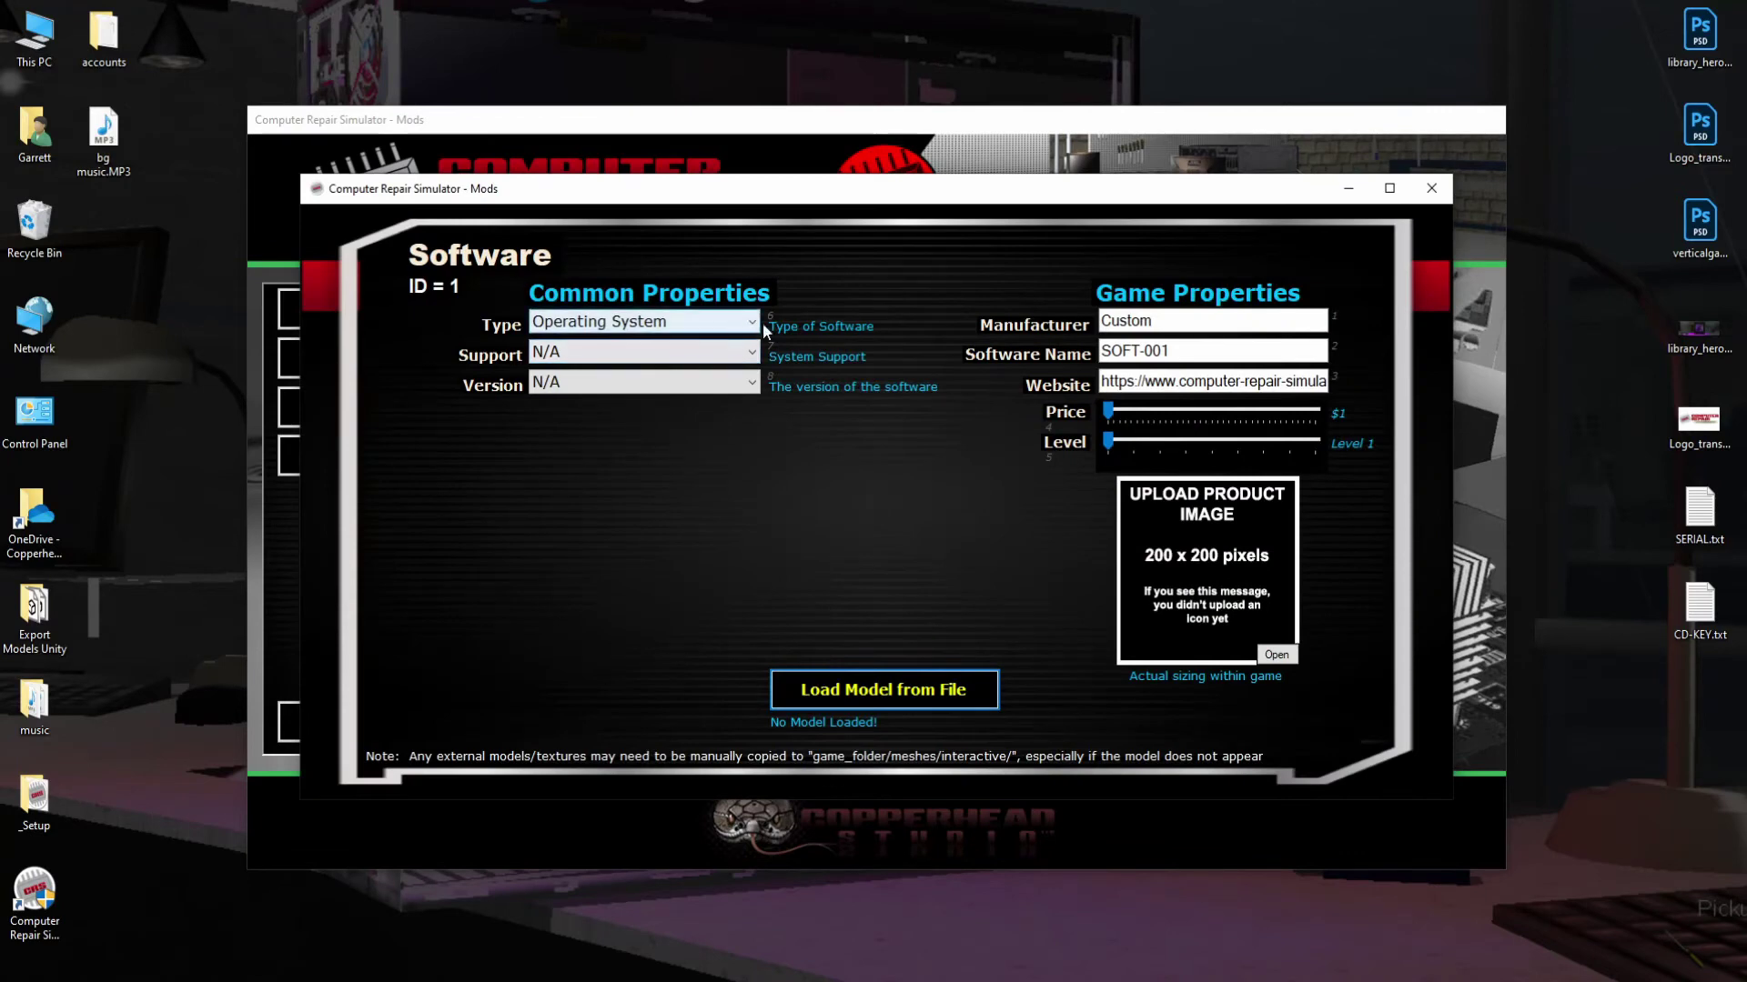
pyautogui.click(753, 326)
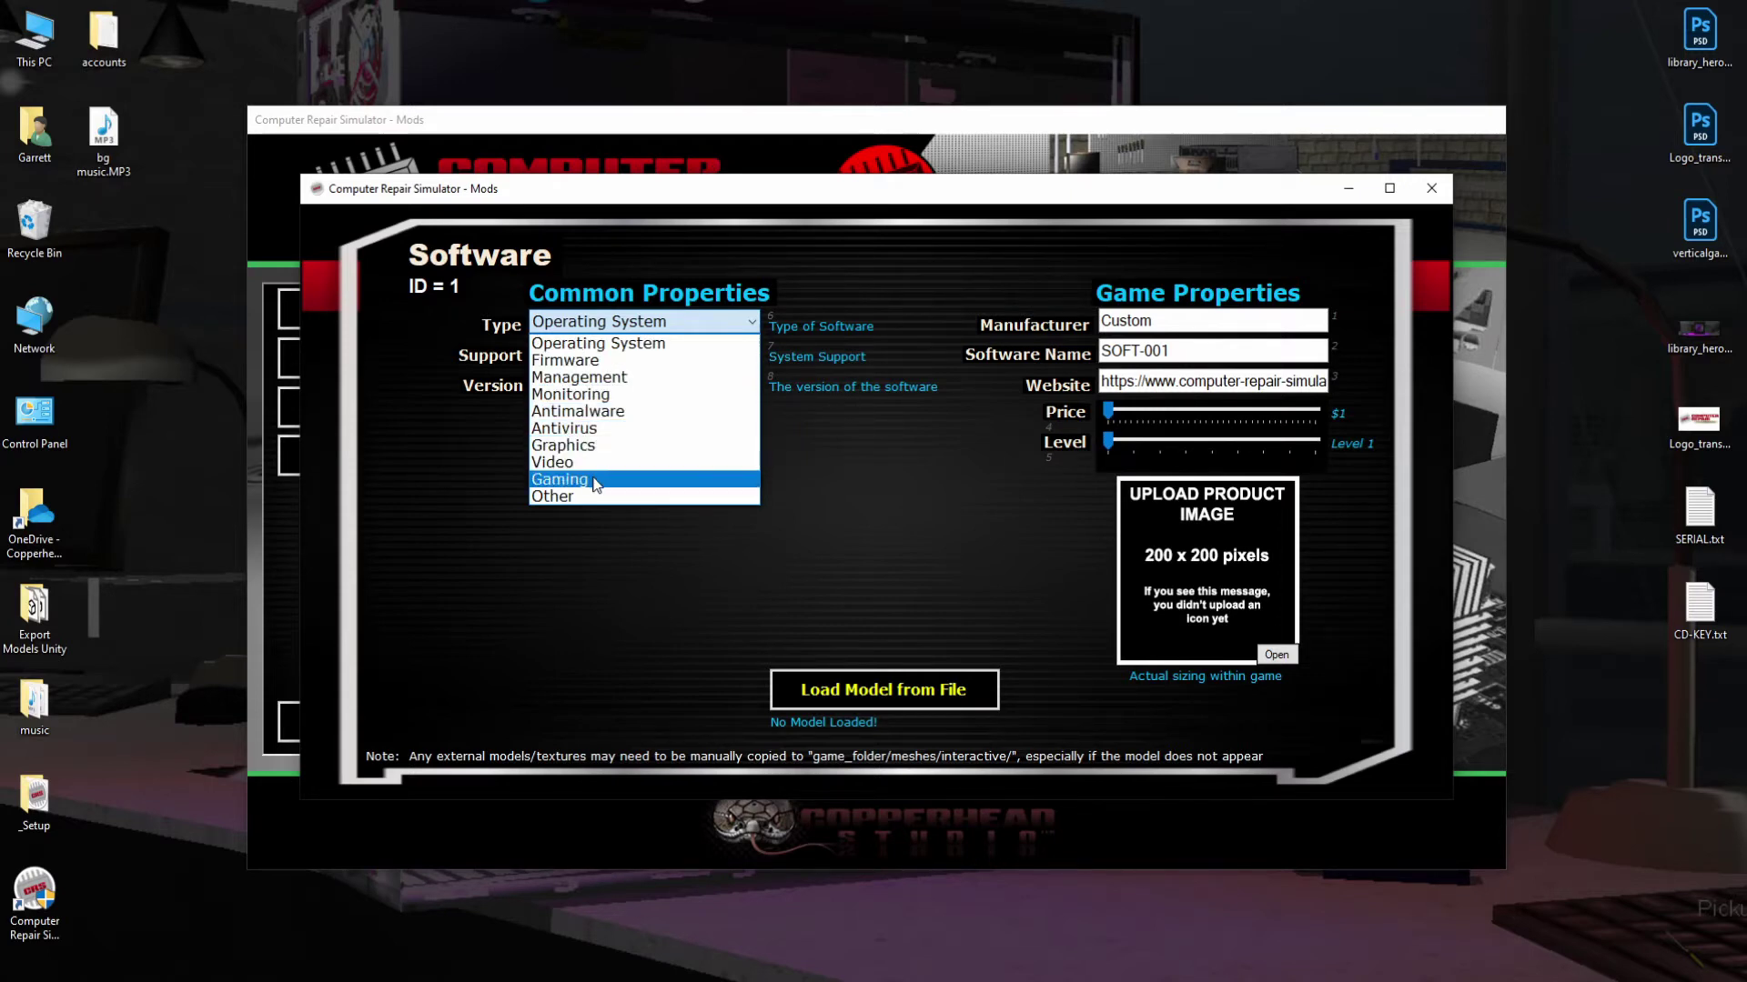
pyautogui.click(829, 483)
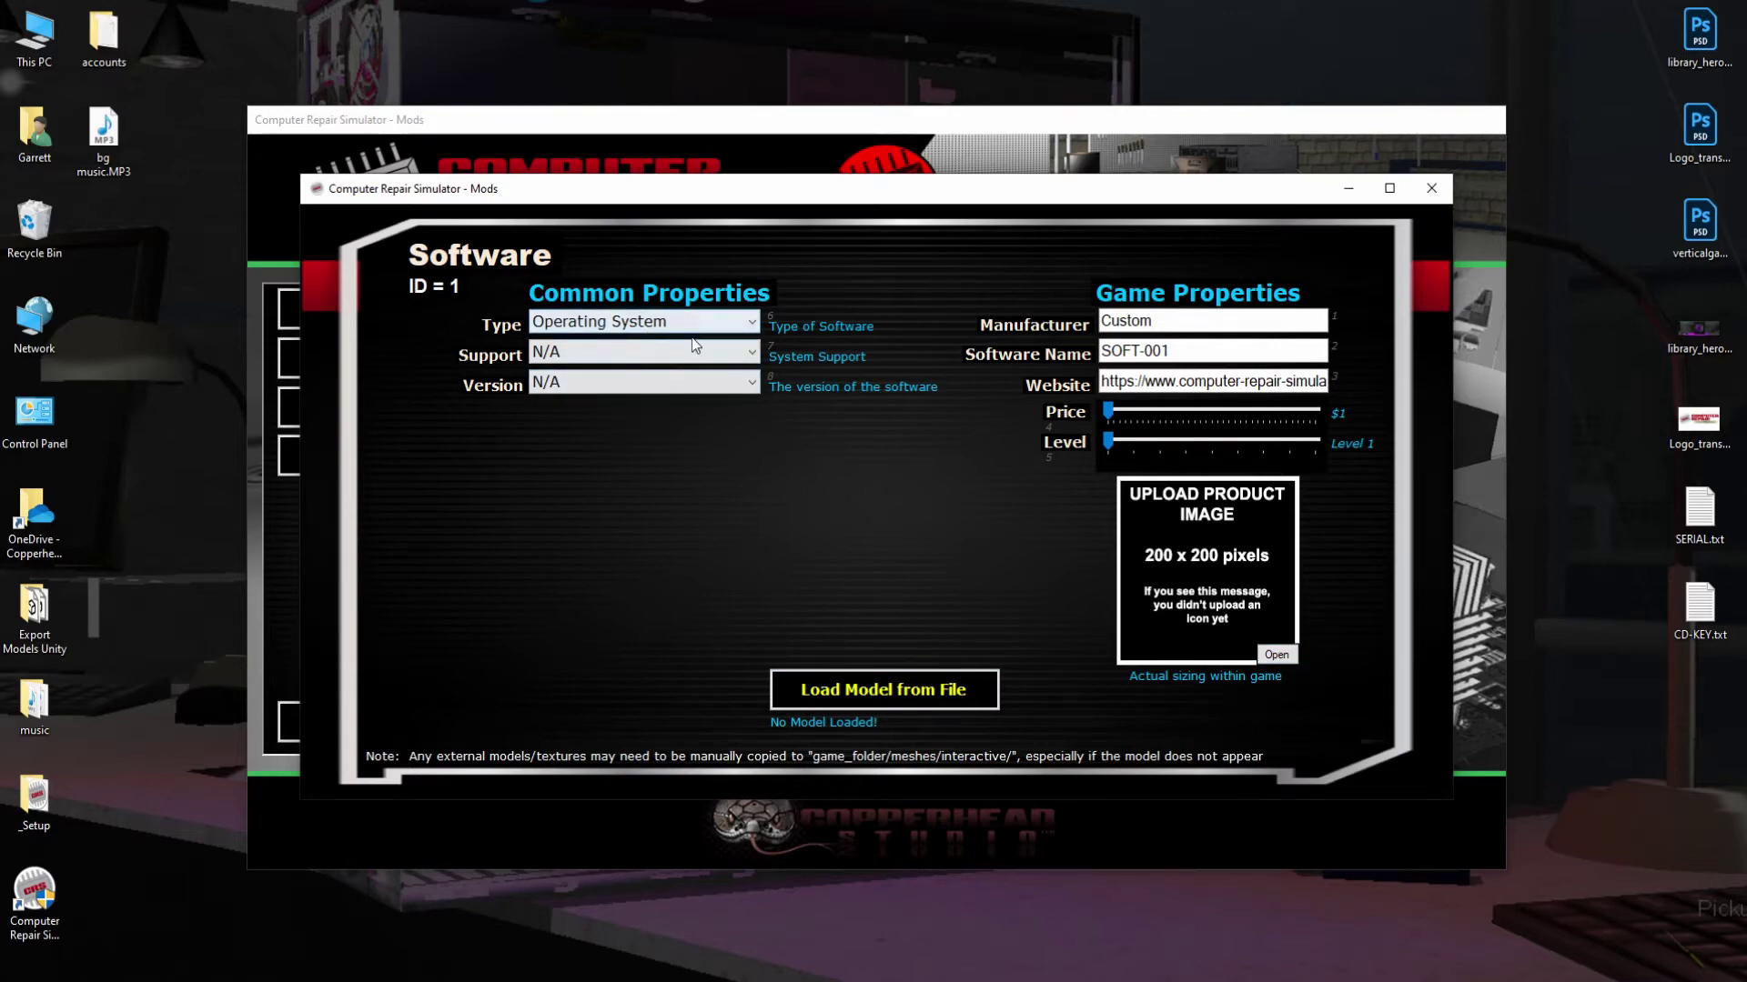
pyautogui.click(1431, 188)
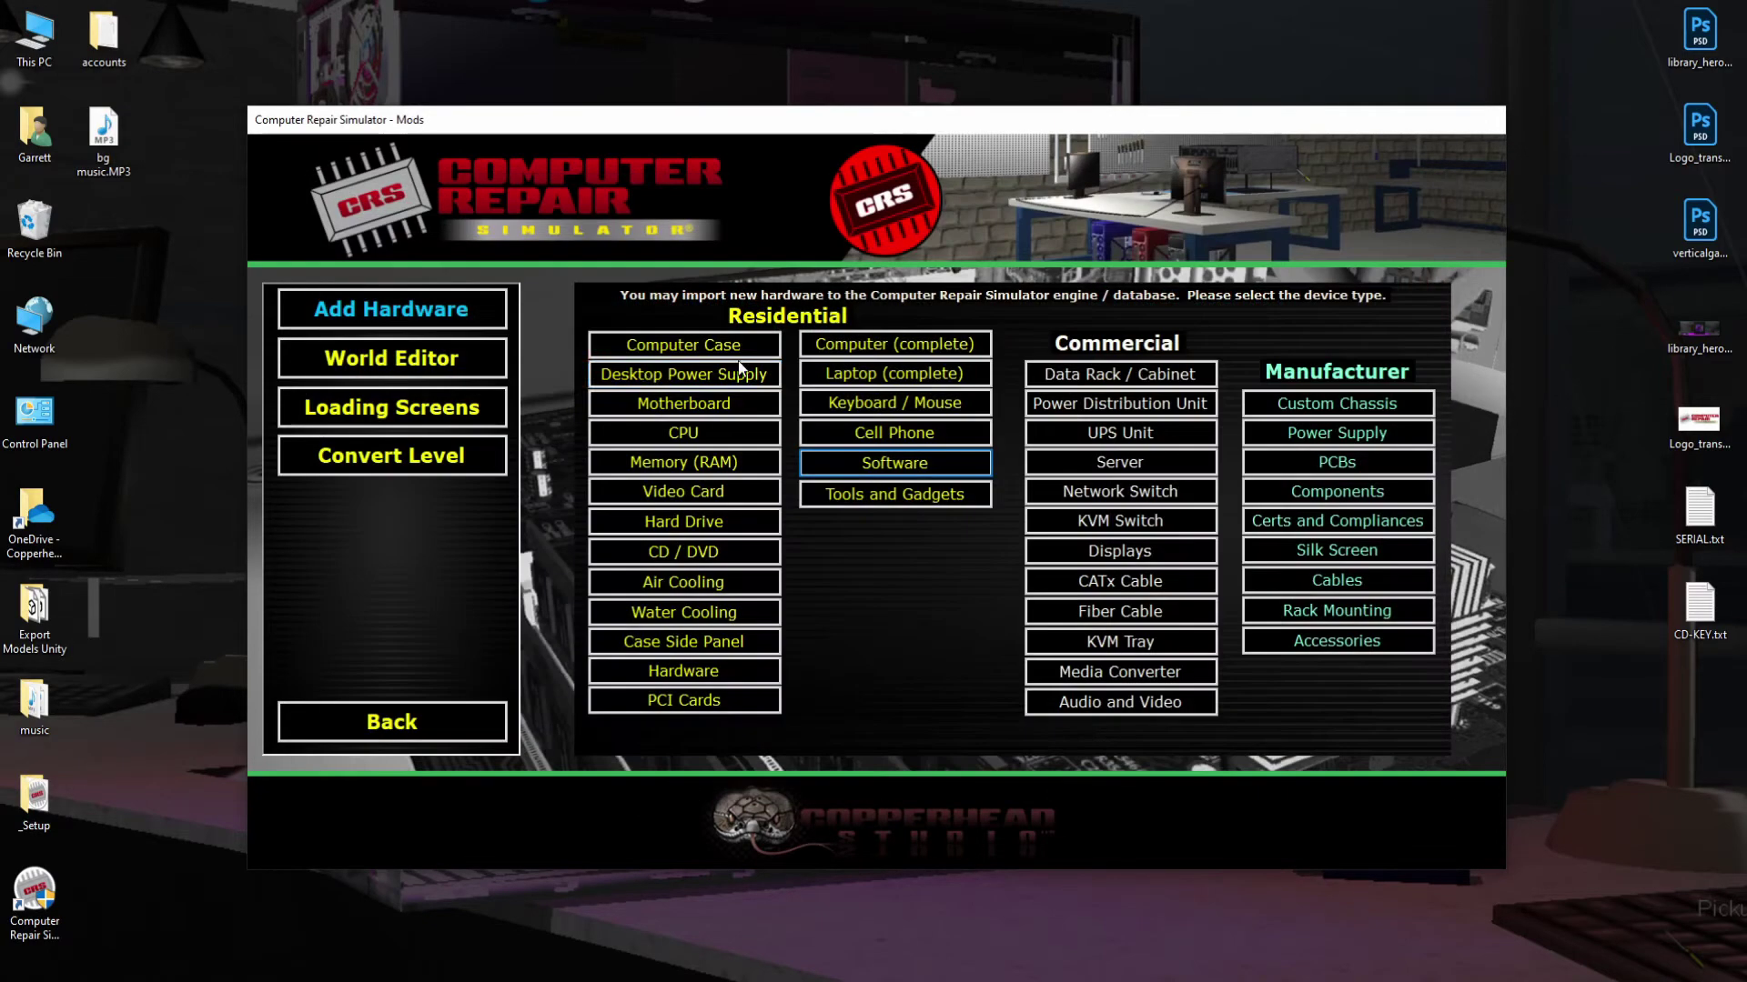
# Examine the Desktop Power Supply form's options for max power, main connector, type and modularity, and close it.
pyautogui.click(653, 380)
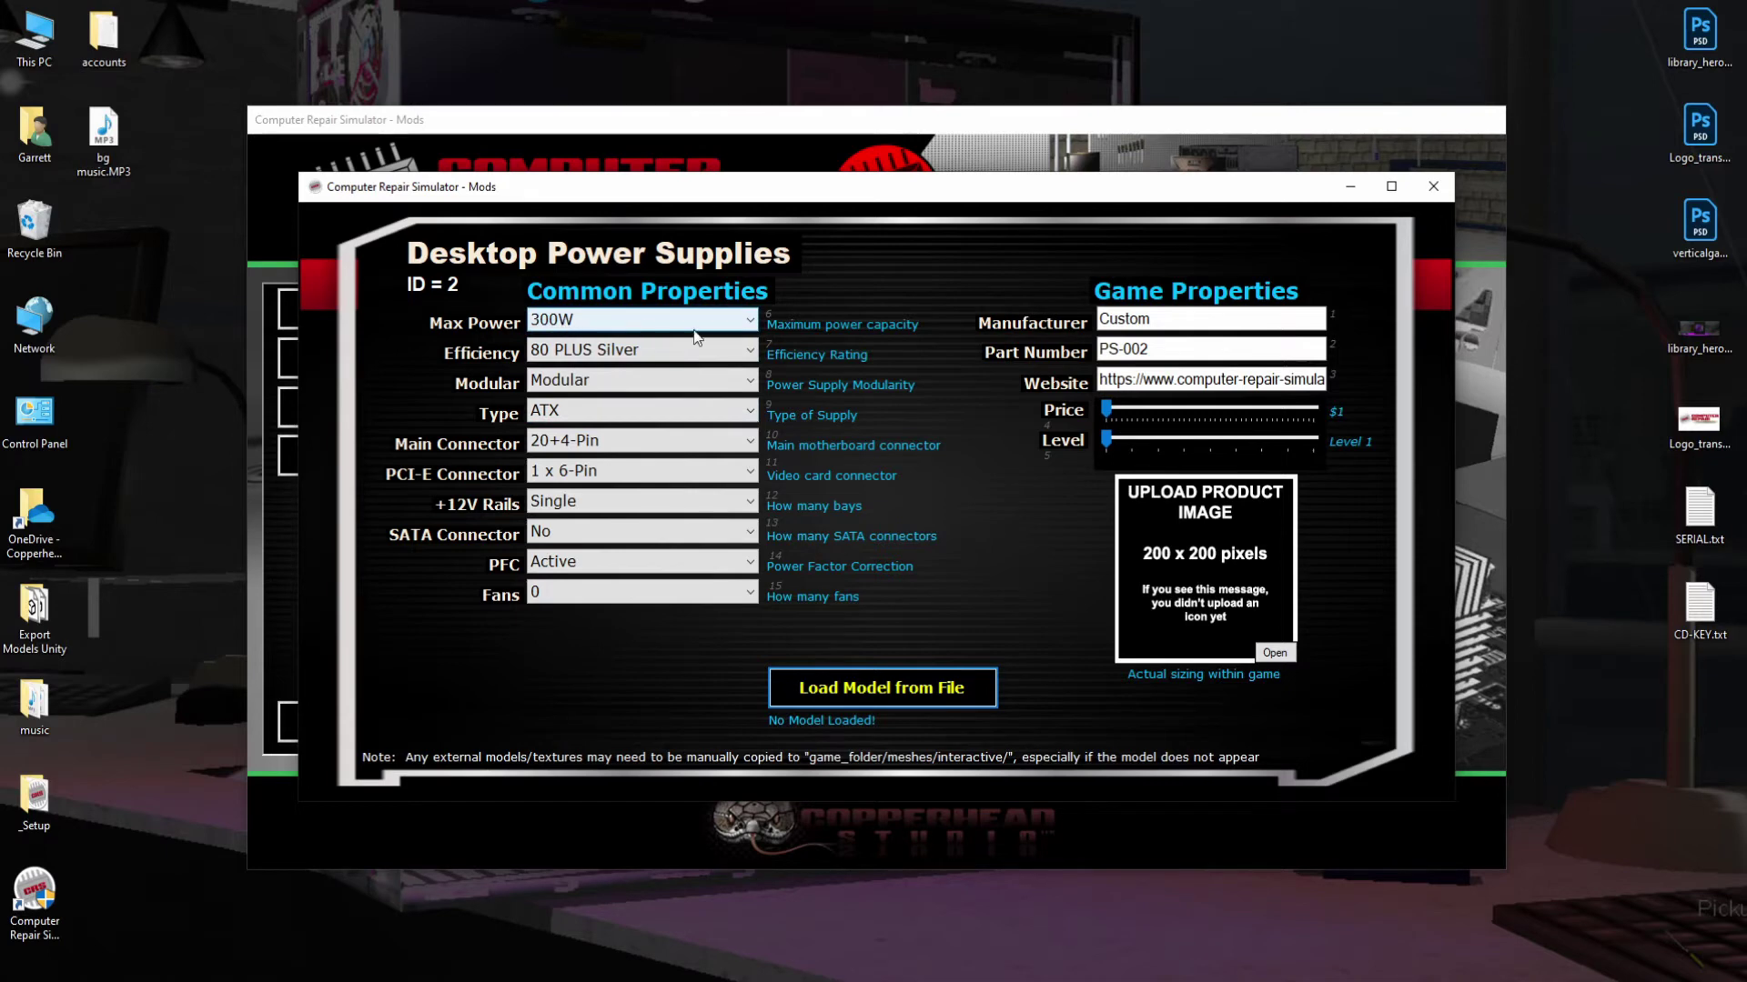
pyautogui.click(749, 320)
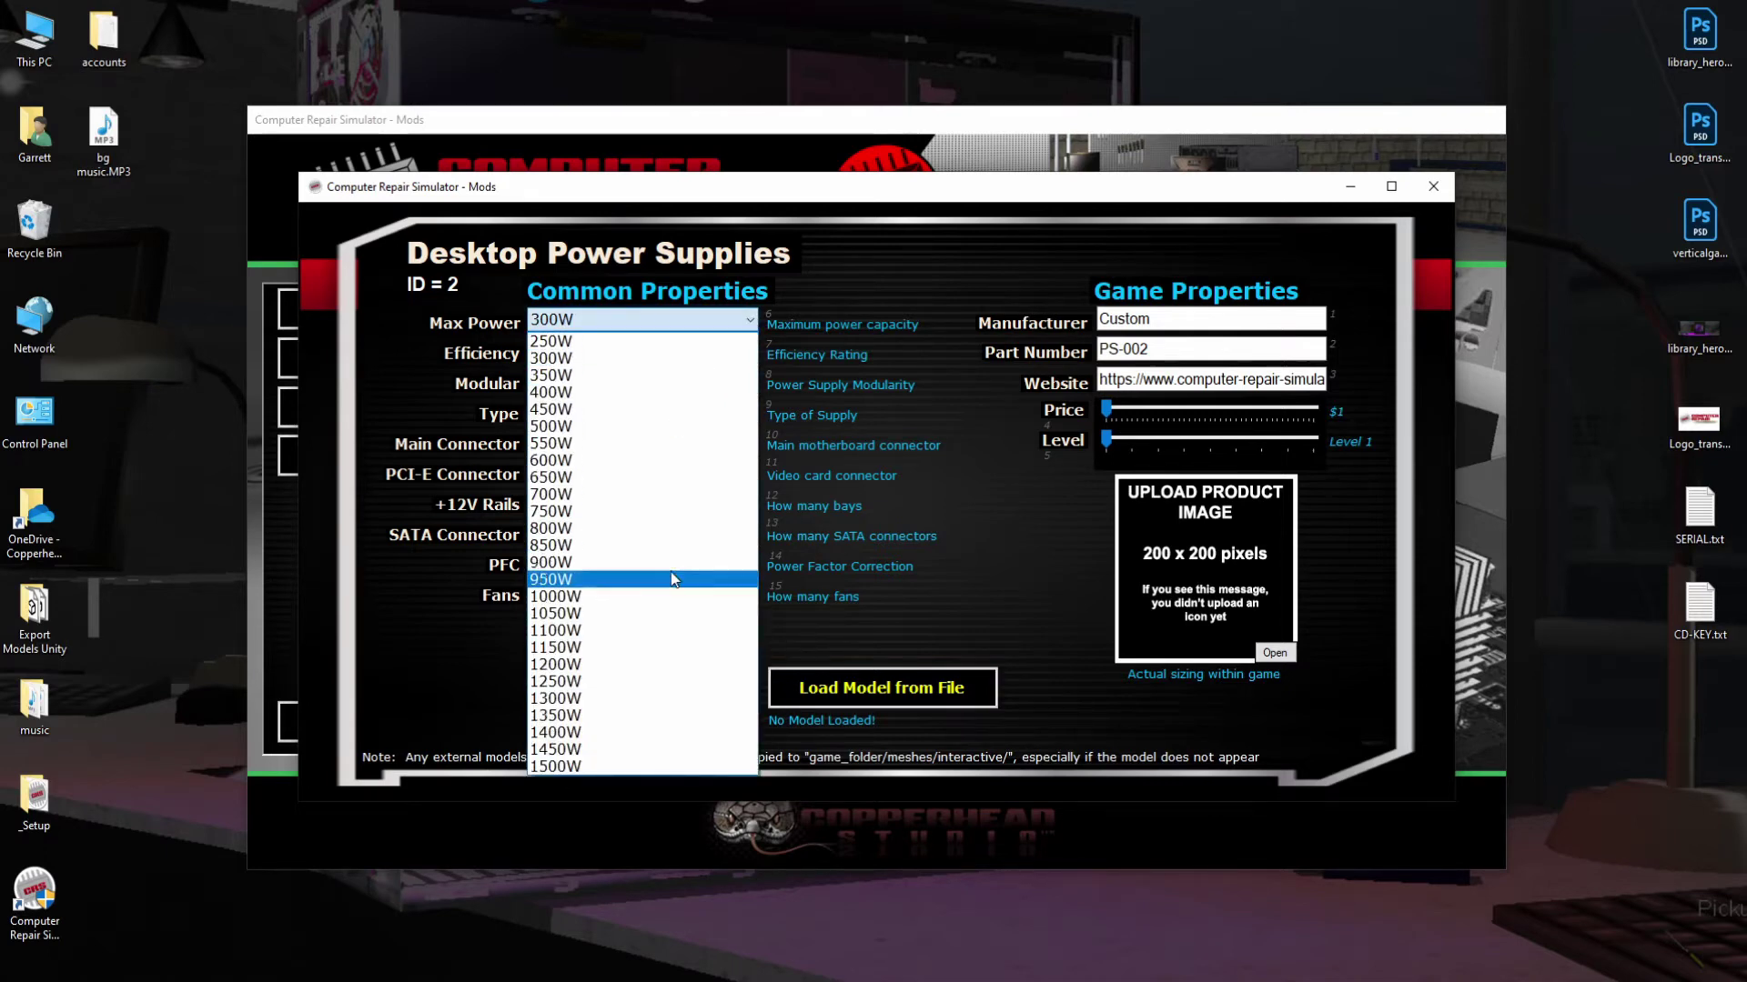
pyautogui.click(748, 321)
pyautogui.click(751, 443)
pyautogui.click(751, 443)
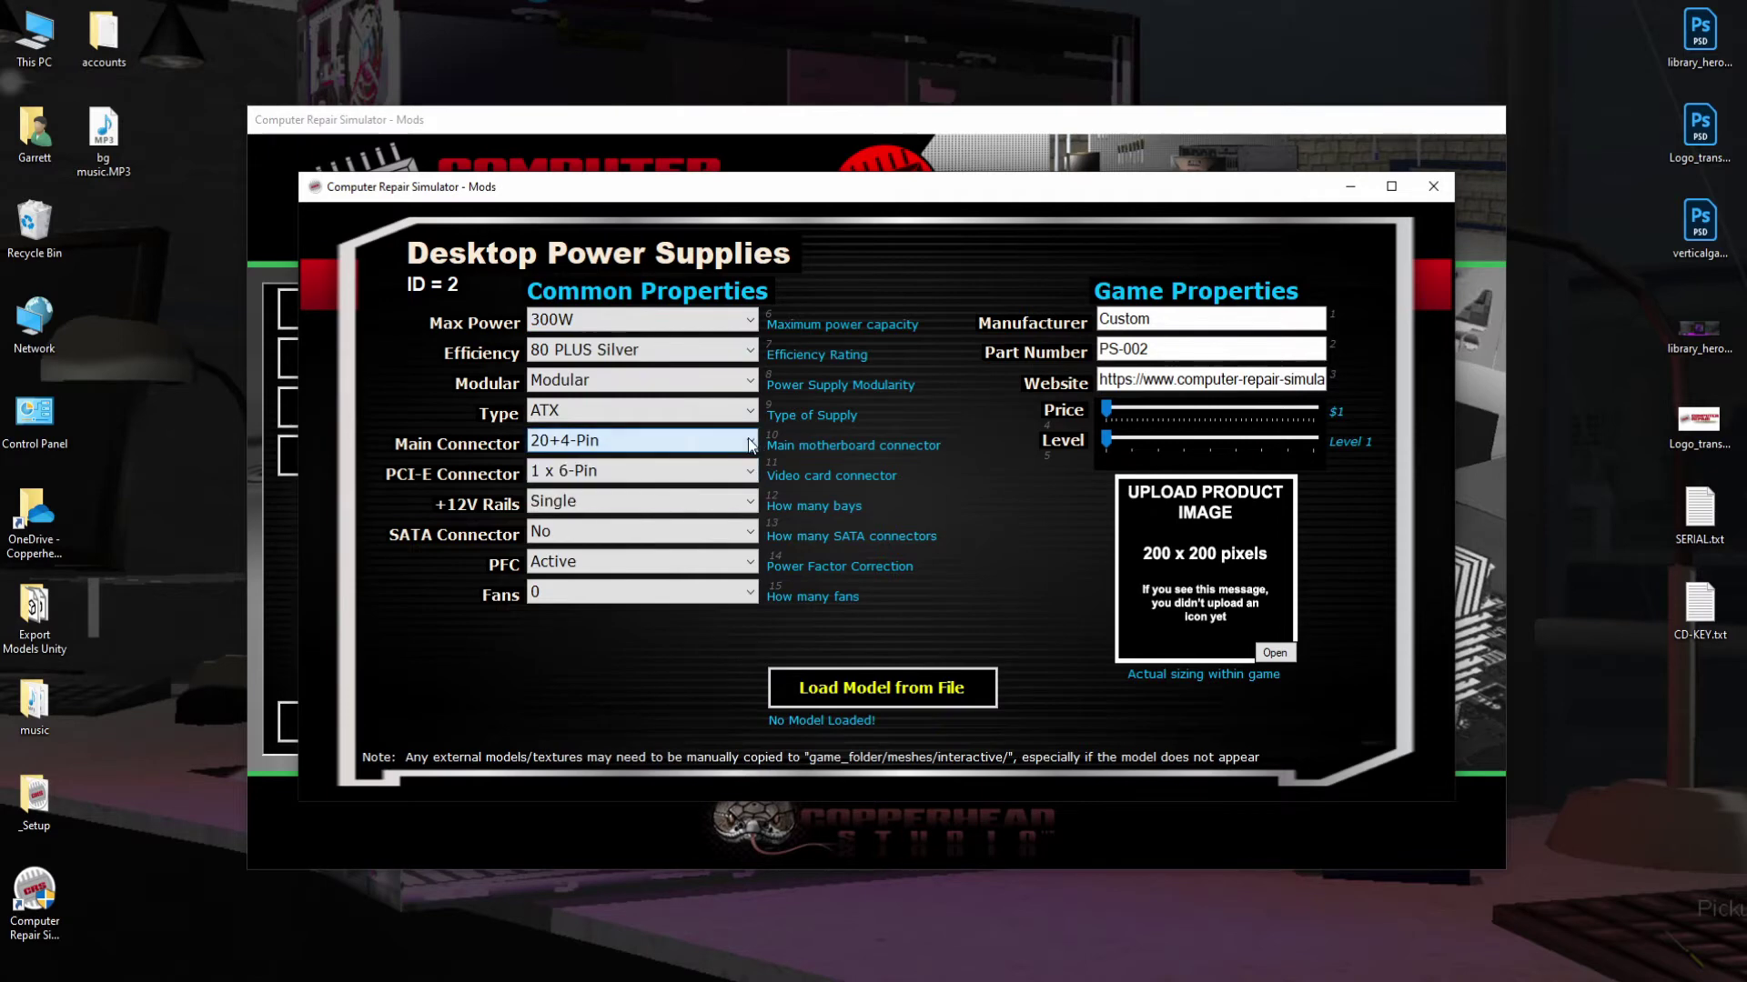
pyautogui.click(750, 412)
pyautogui.click(751, 412)
pyautogui.click(742, 380)
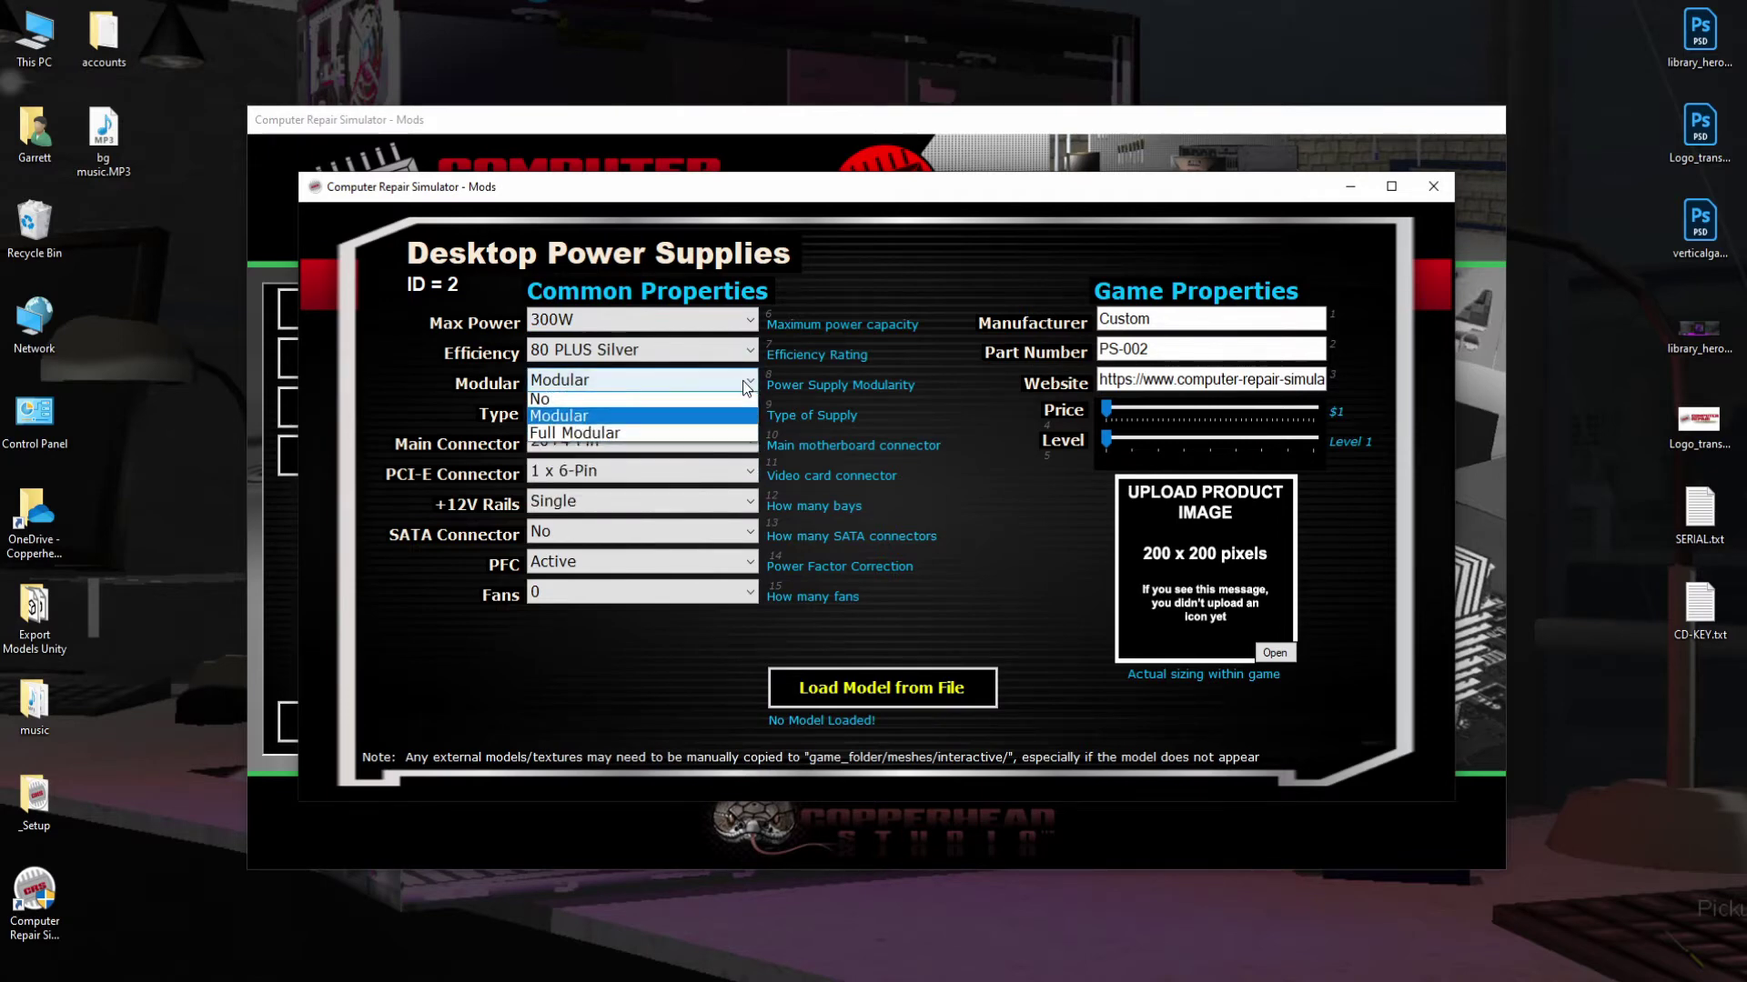
pyautogui.click(734, 380)
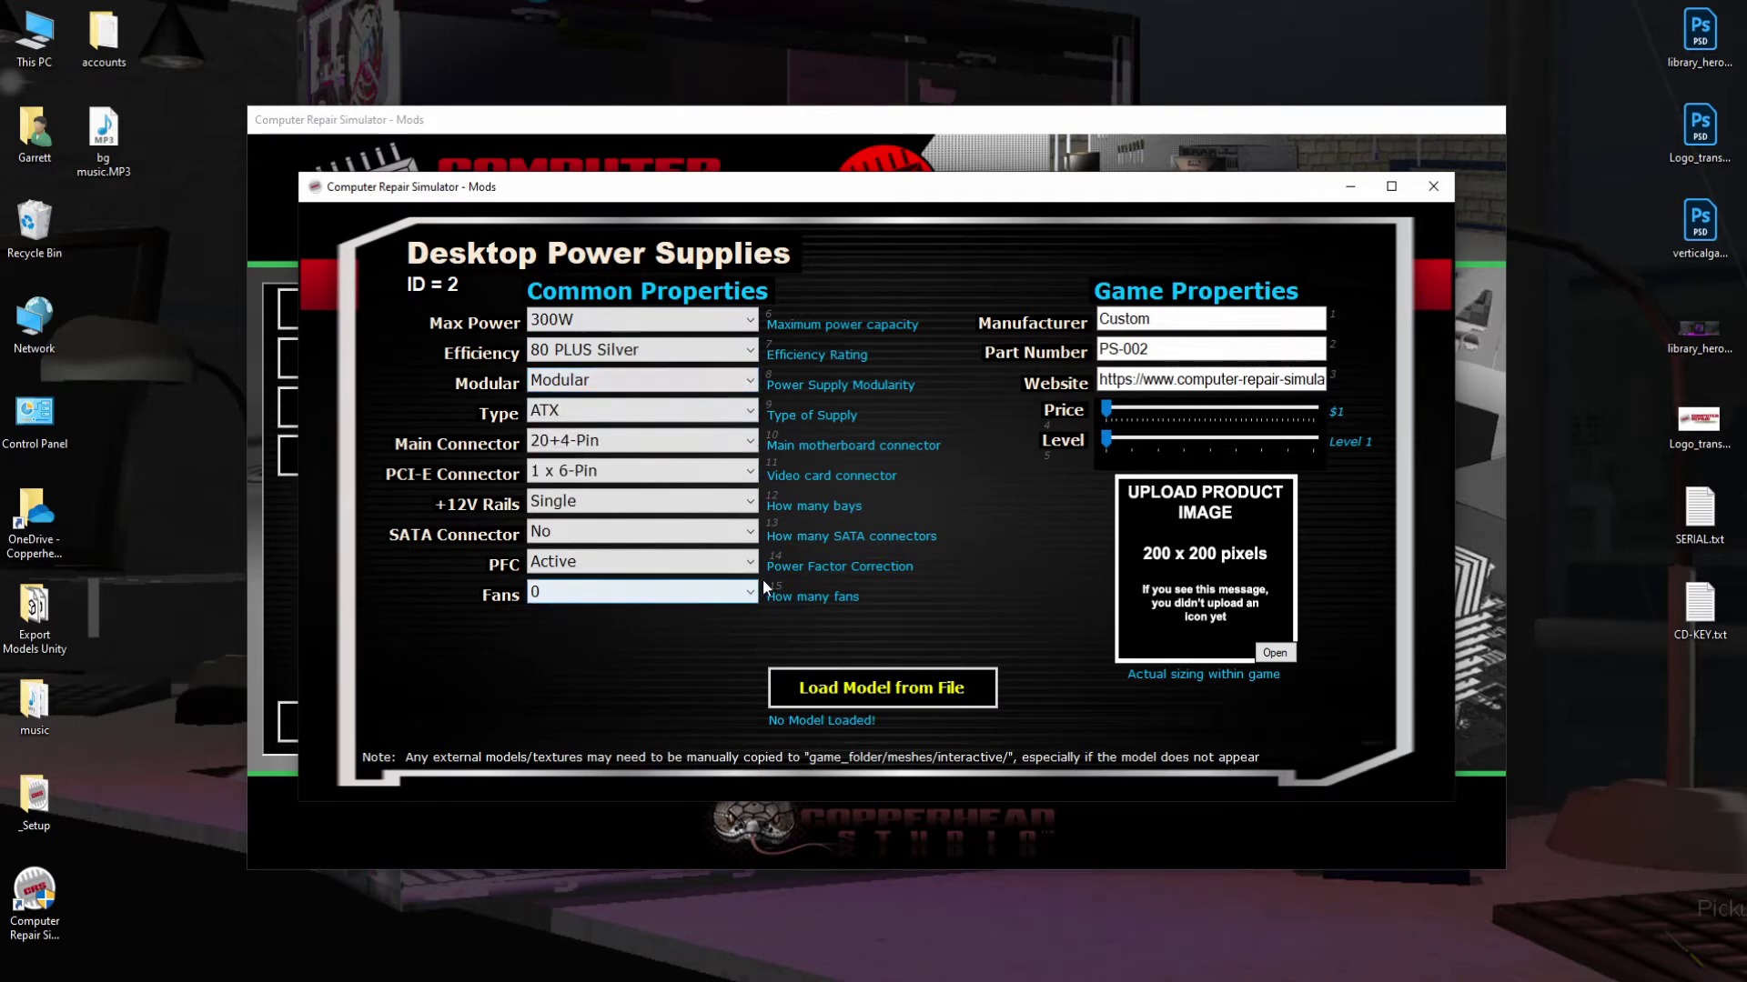
pyautogui.click(1433, 185)
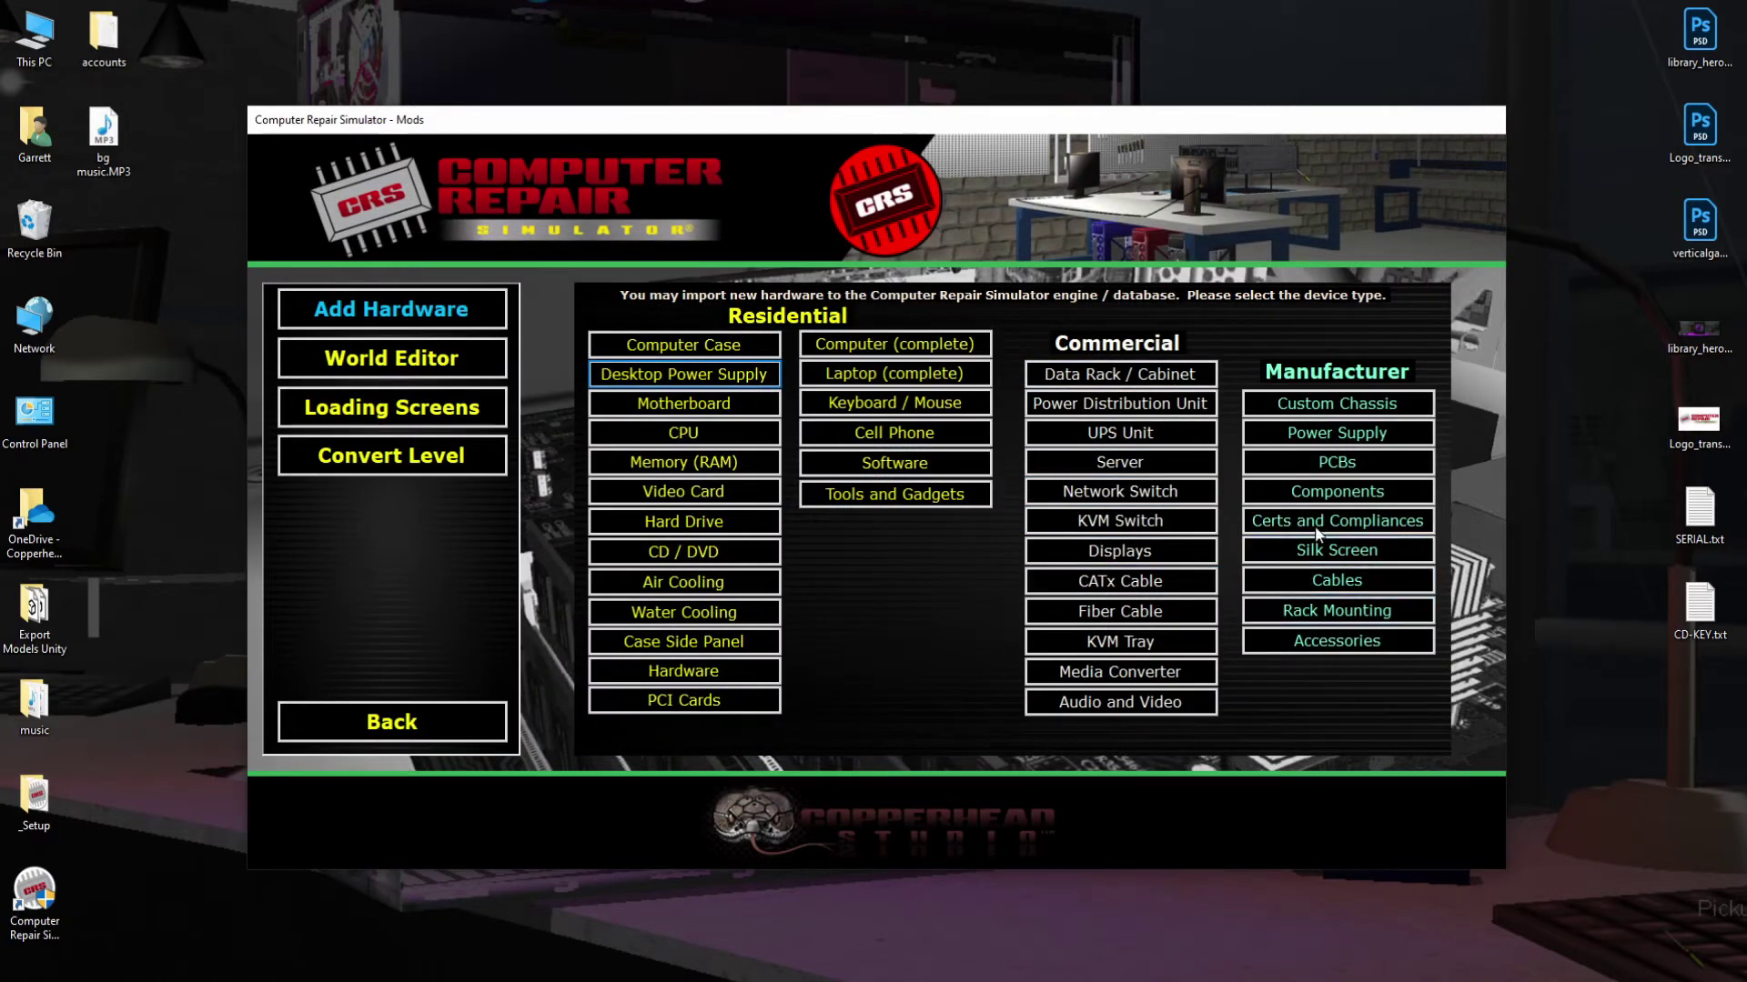
# Examine the property fields of the manufacturer Components form and close it.
pyautogui.click(1316, 501)
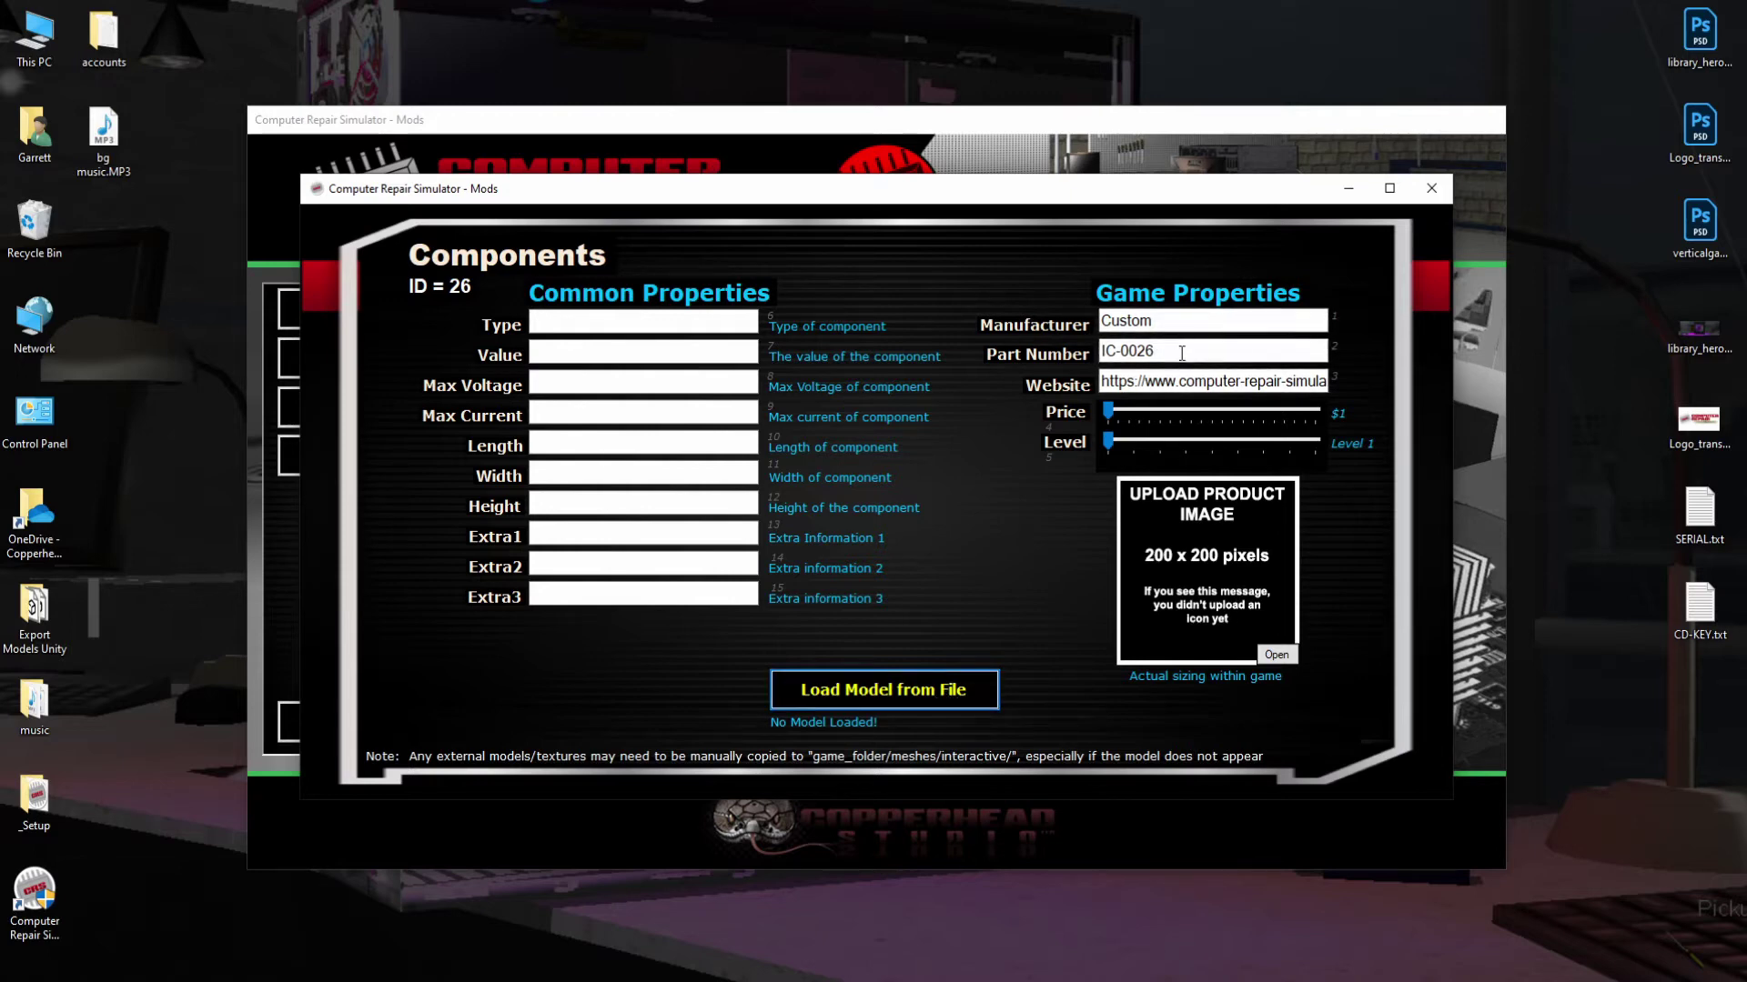
pyautogui.click(1431, 189)
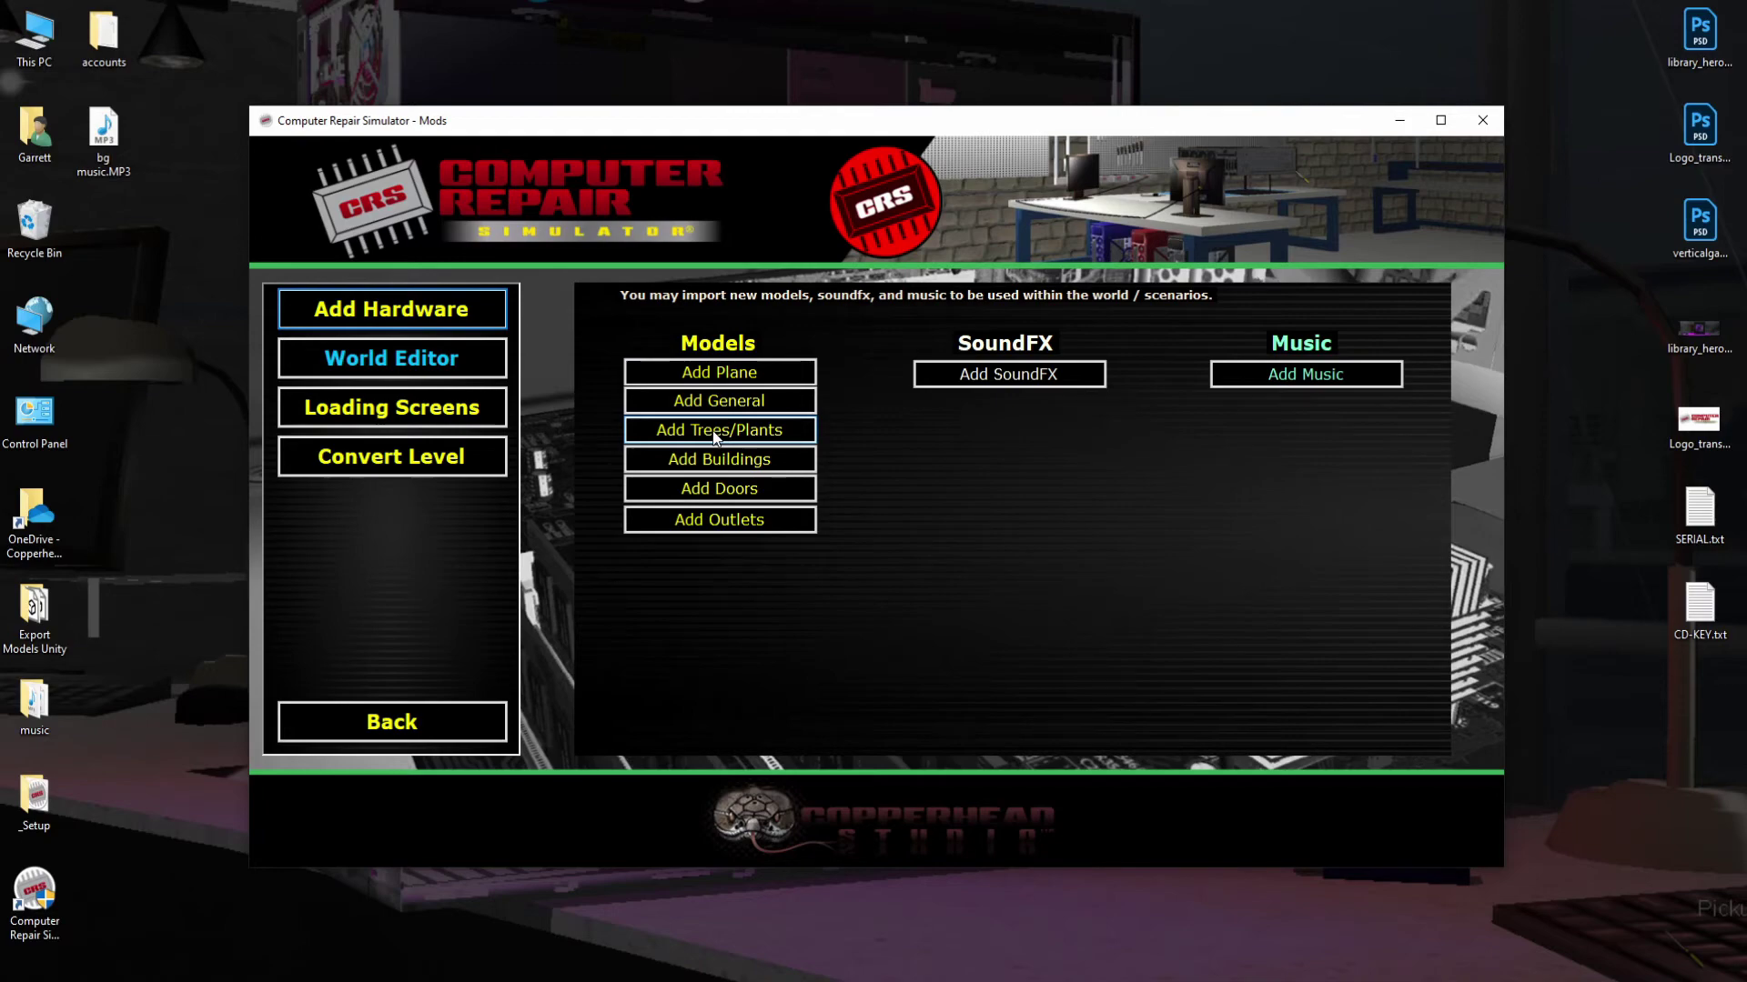
# Review the World Editor forms for adding trees/plants and sound effects, closing each one.
pyautogui.click(683, 431)
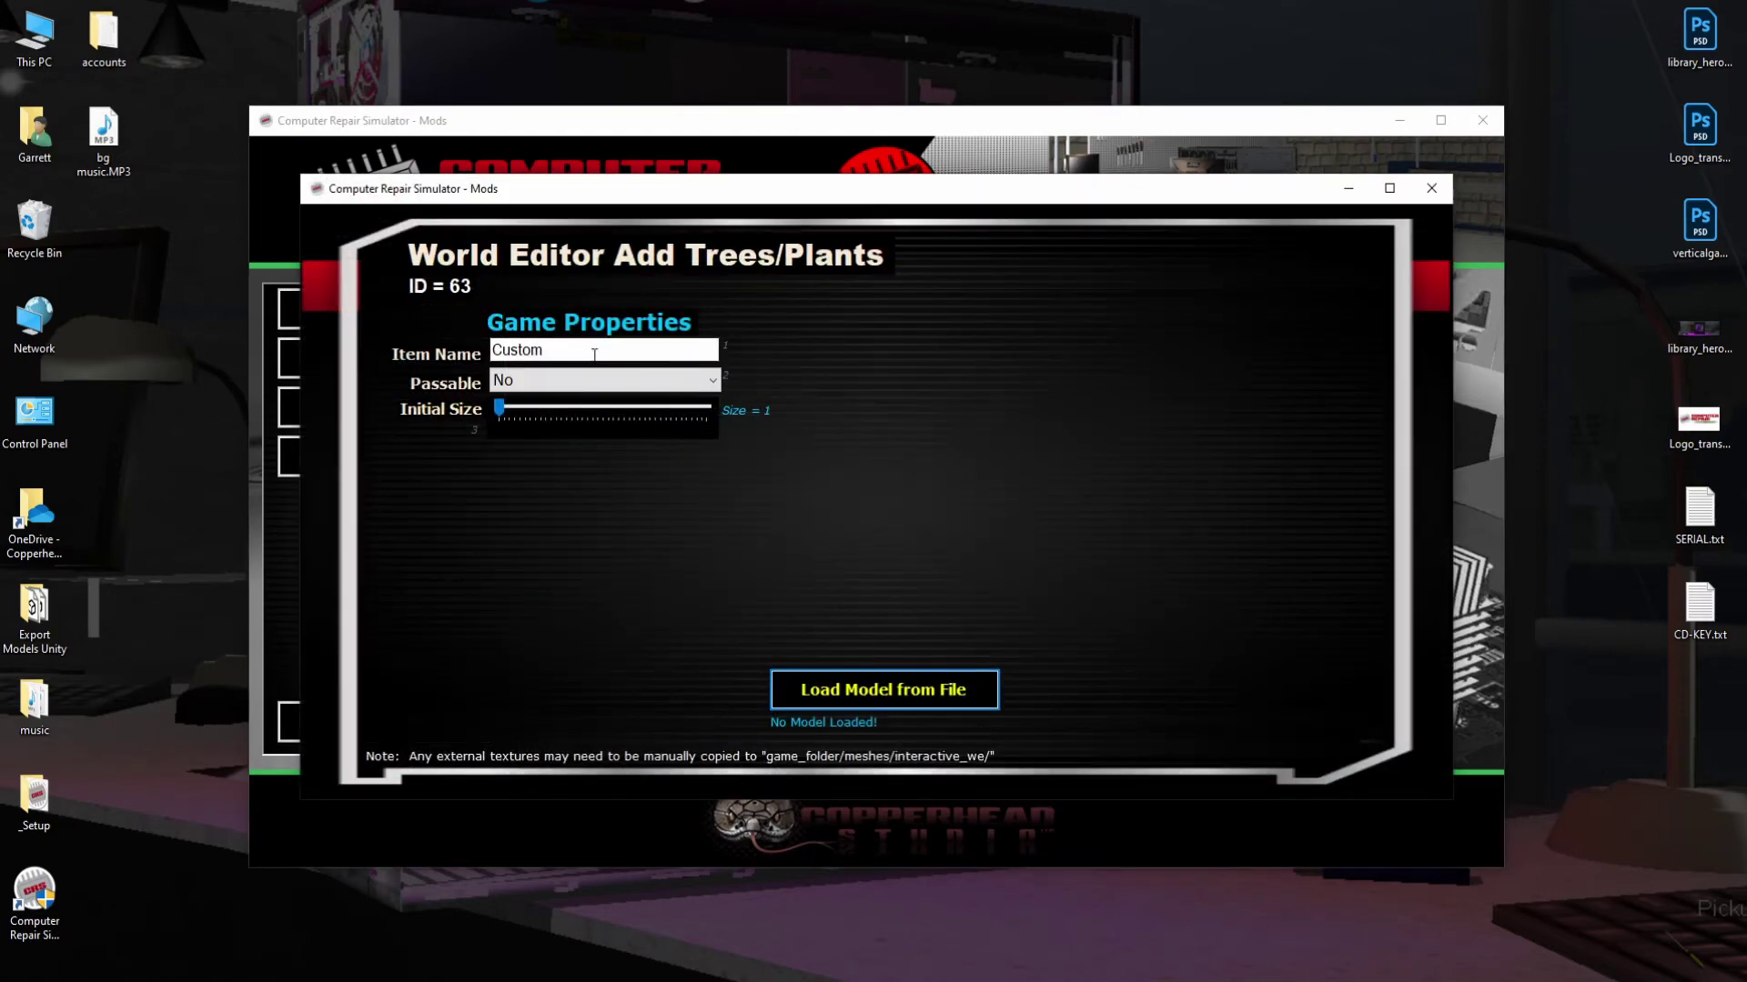
pyautogui.press('Tab')
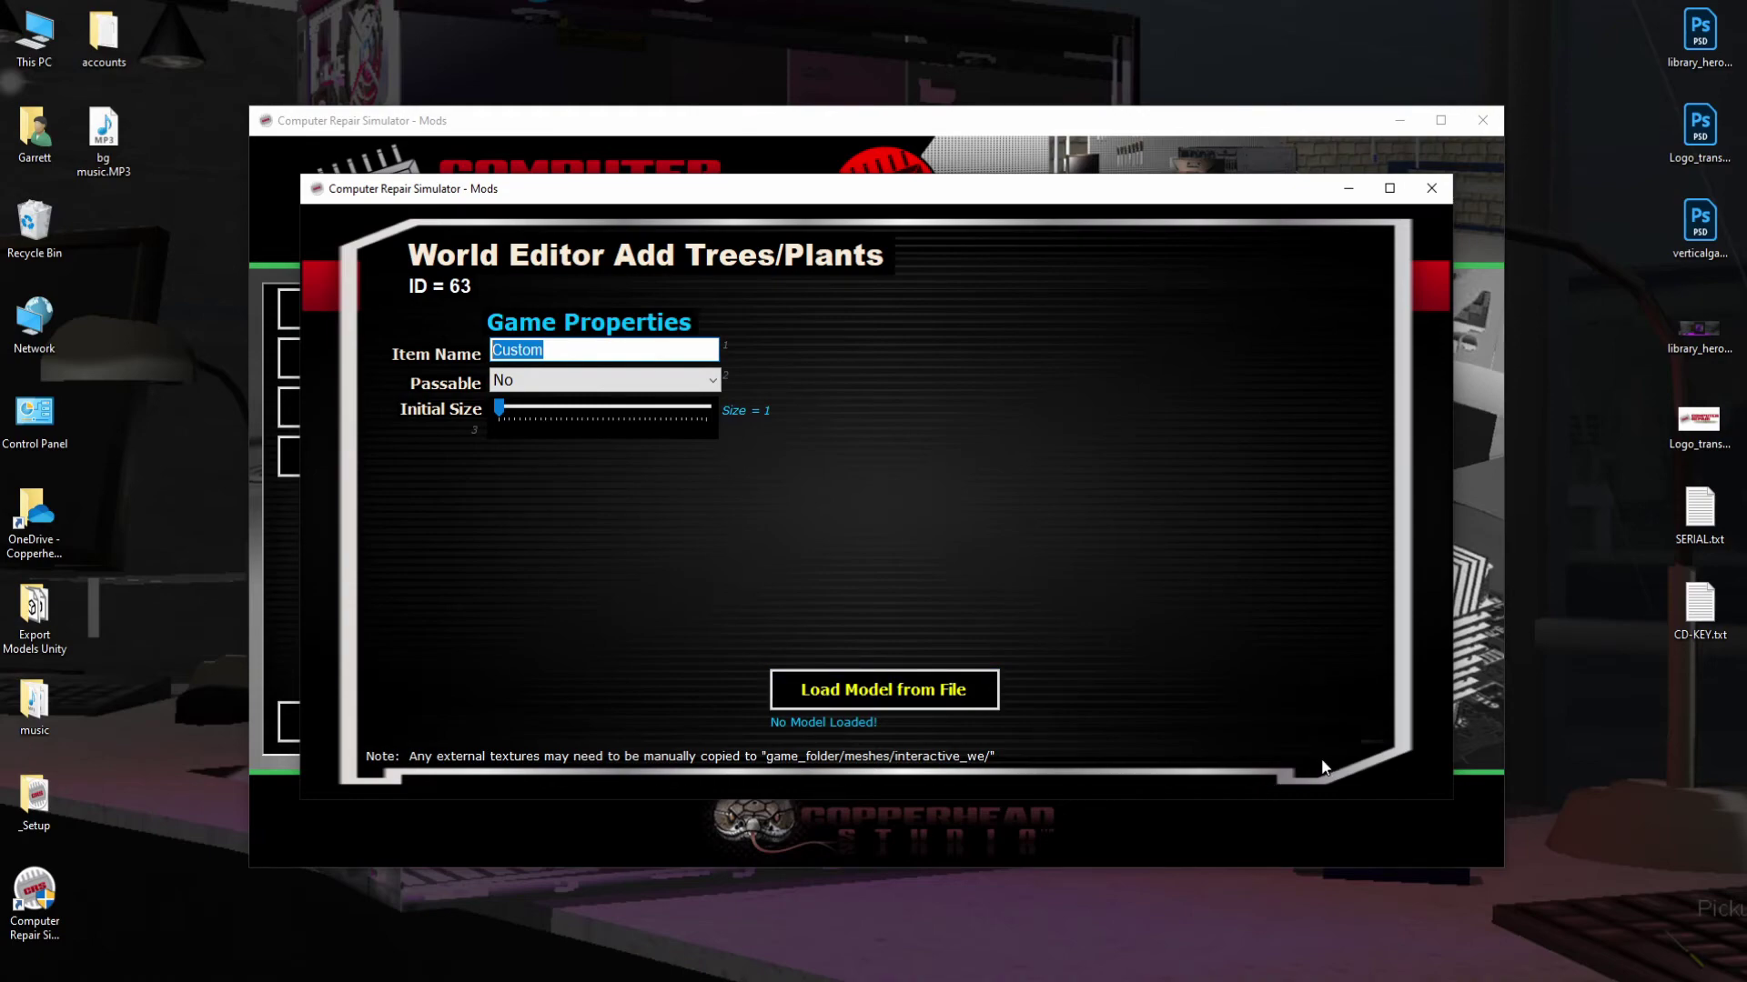
pyautogui.click(1431, 188)
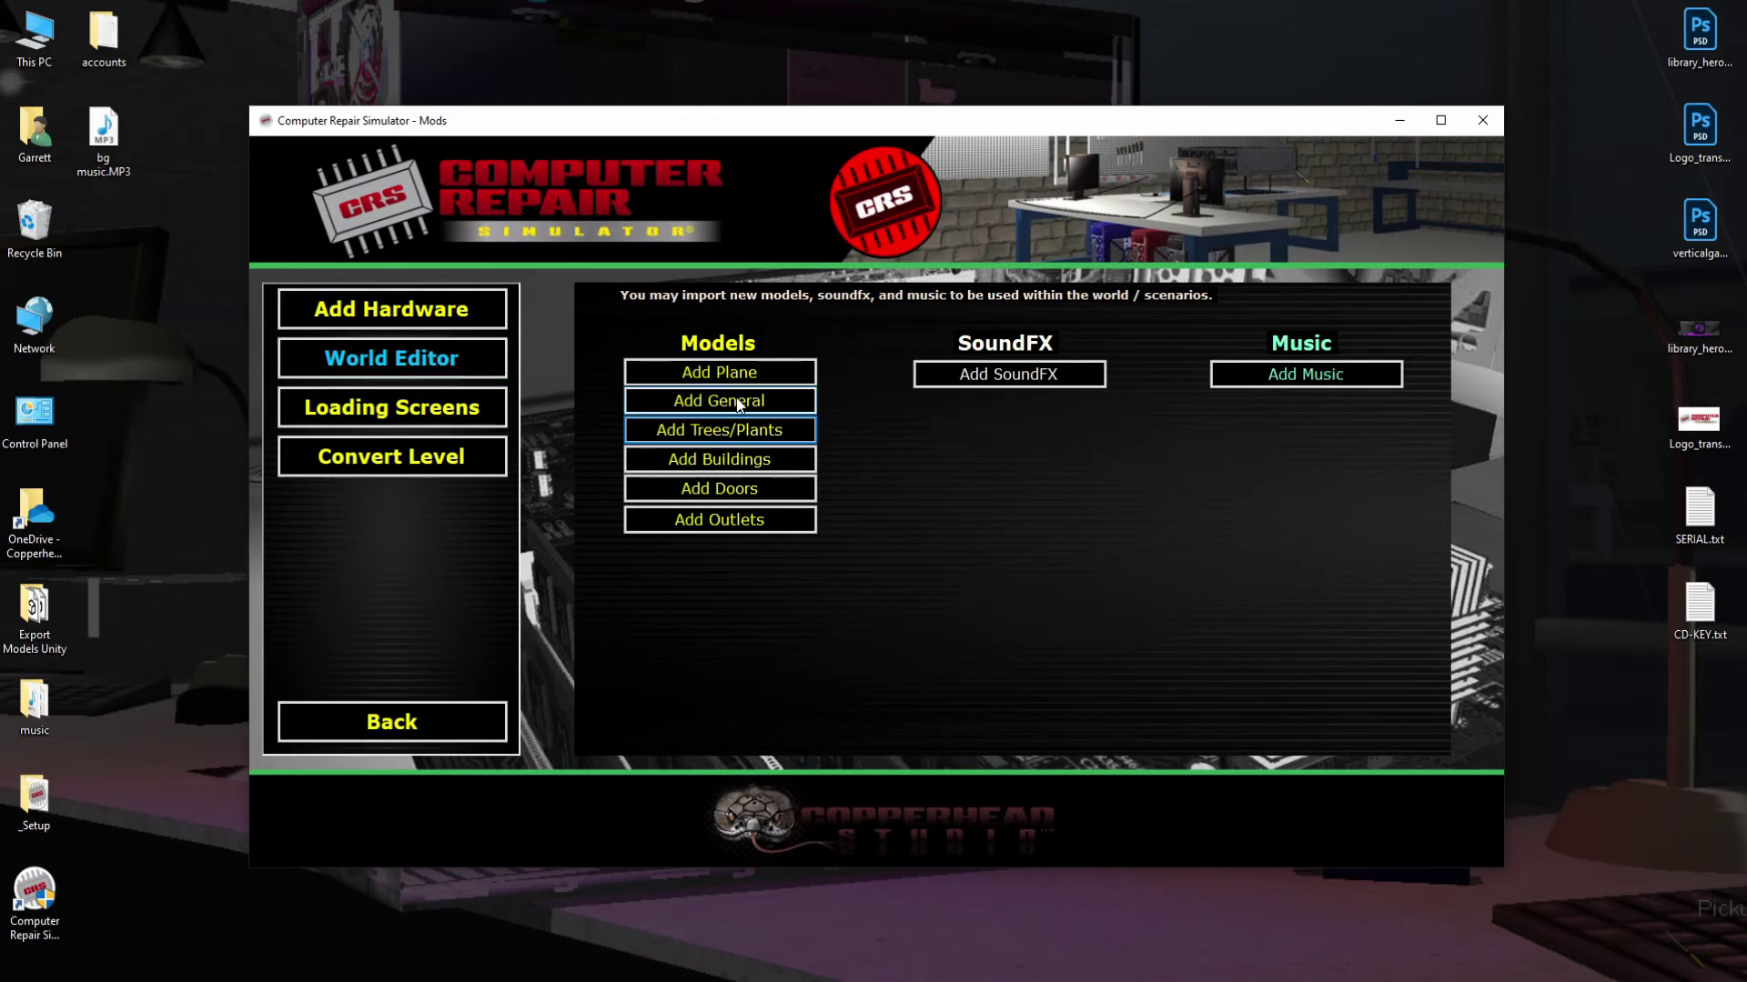
pyautogui.click(978, 380)
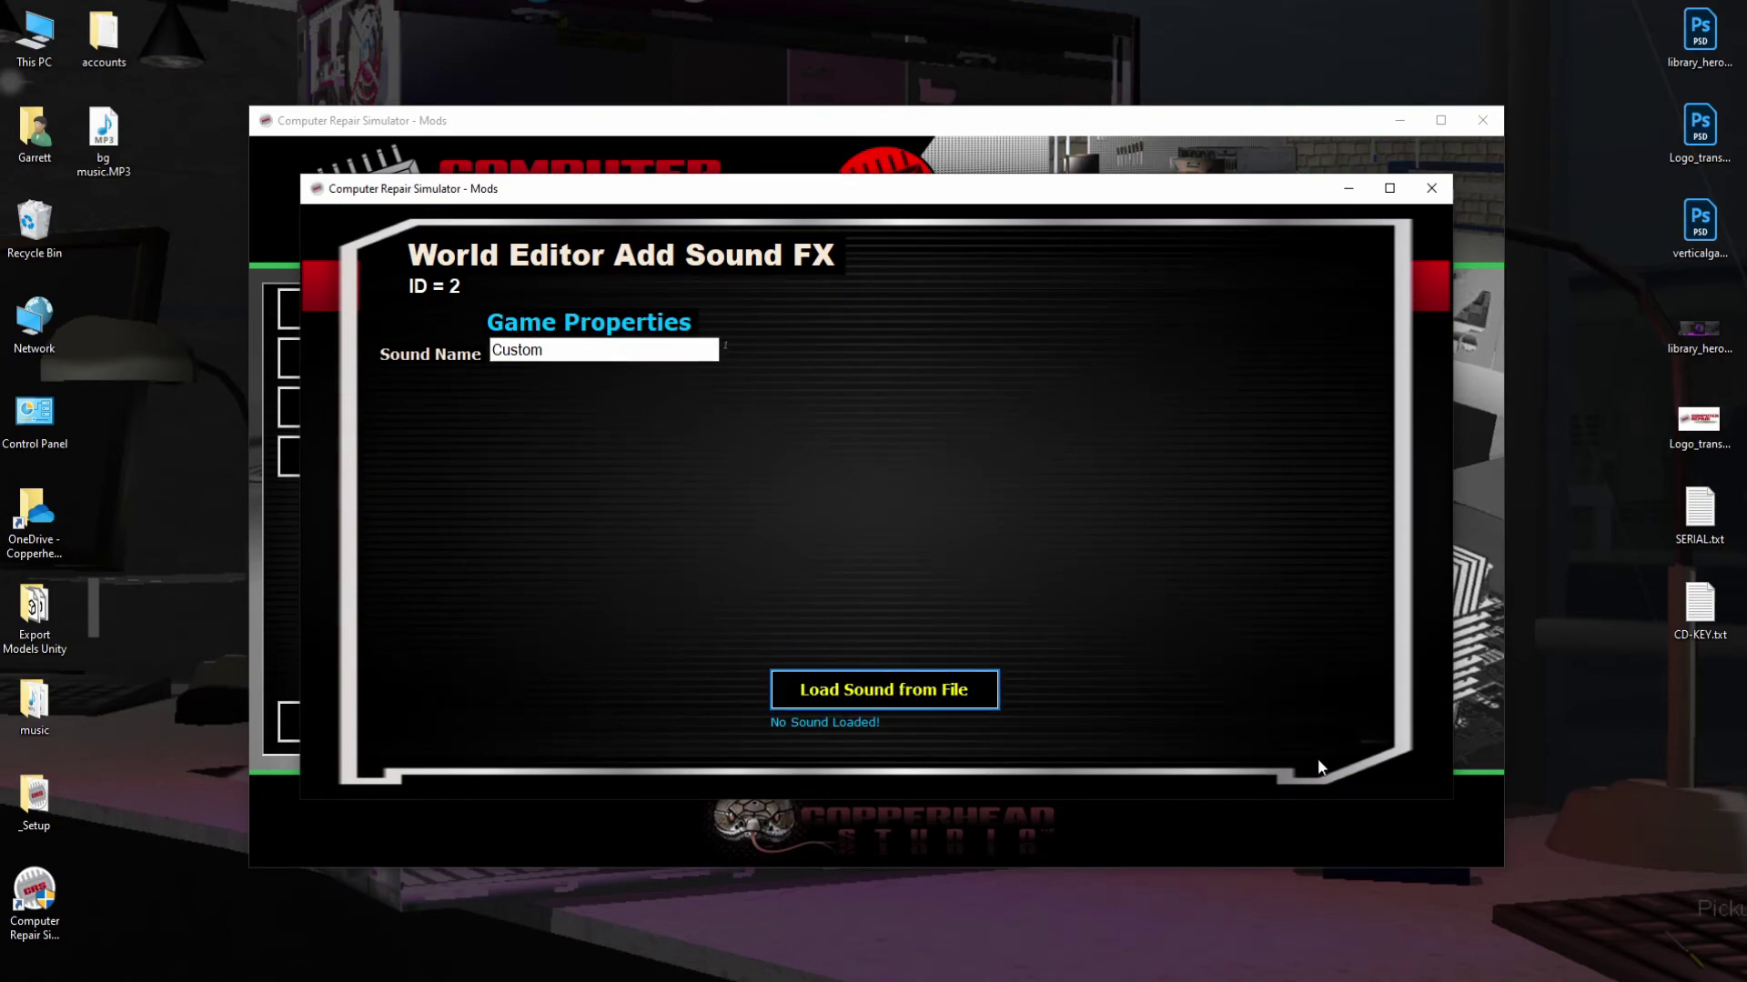
pyautogui.click(1430, 189)
# Load addmusic1.ogg from the CRS DEV audio/music folder into the World Editor Add Music form, and close the form without saving.
pyautogui.click(1290, 379)
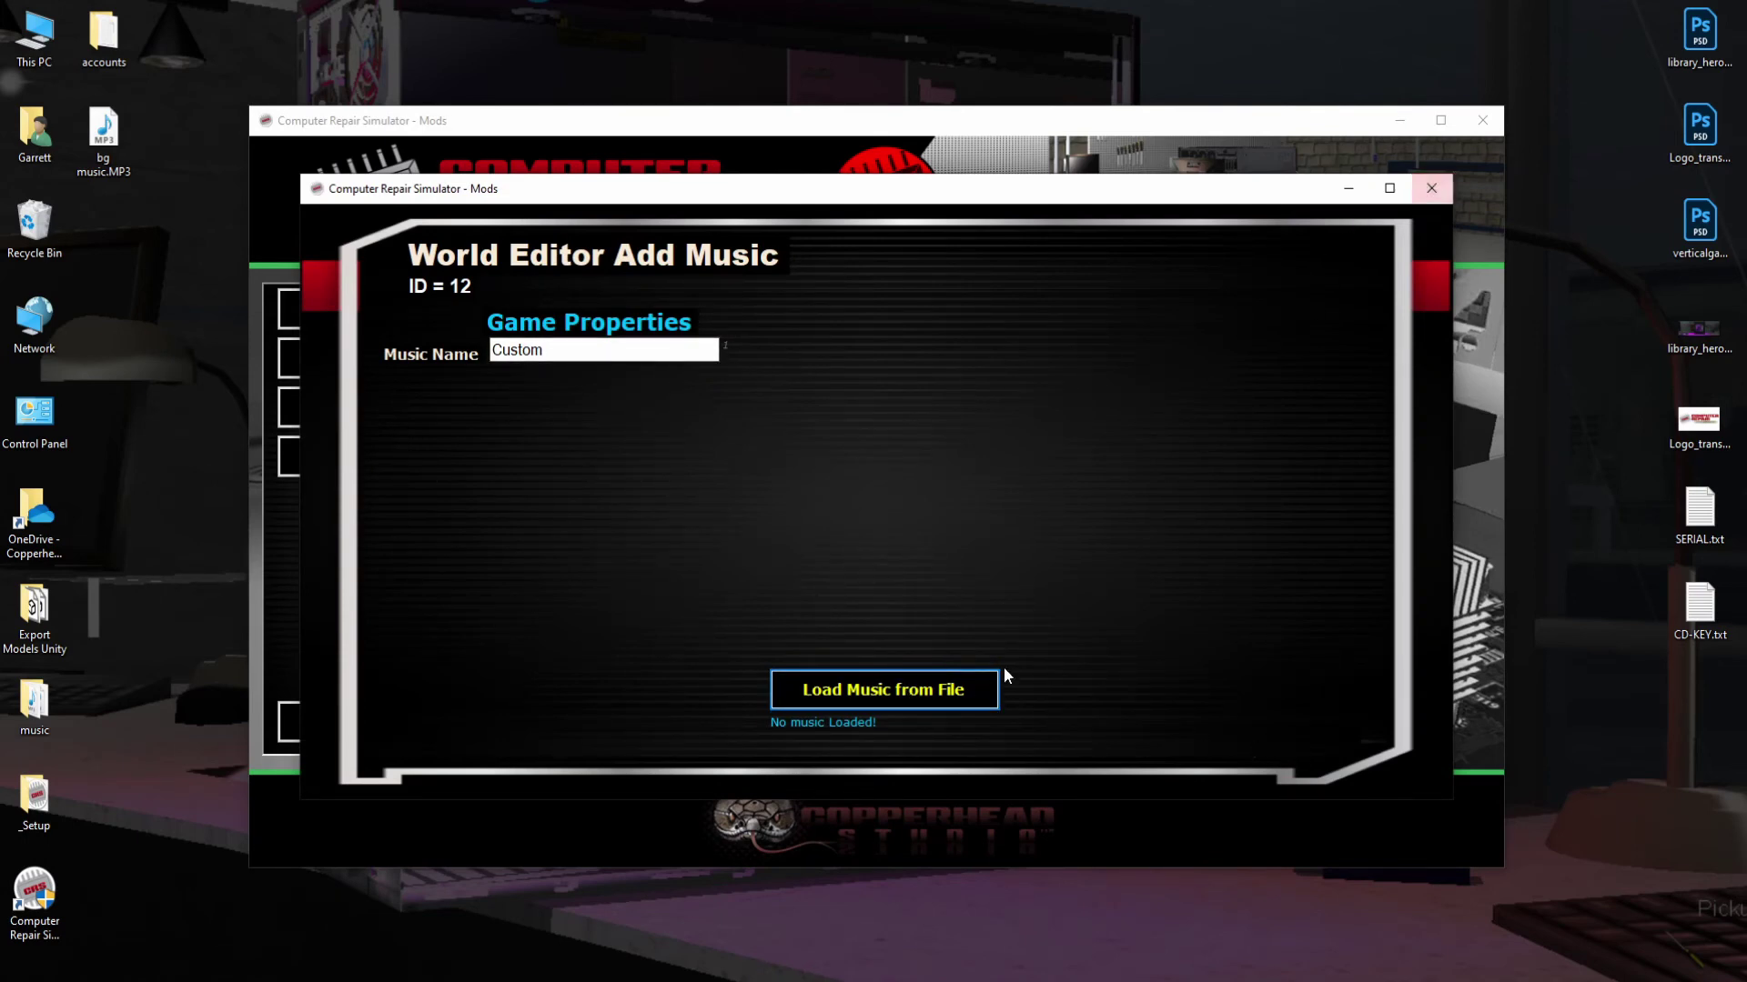
pyautogui.click(955, 692)
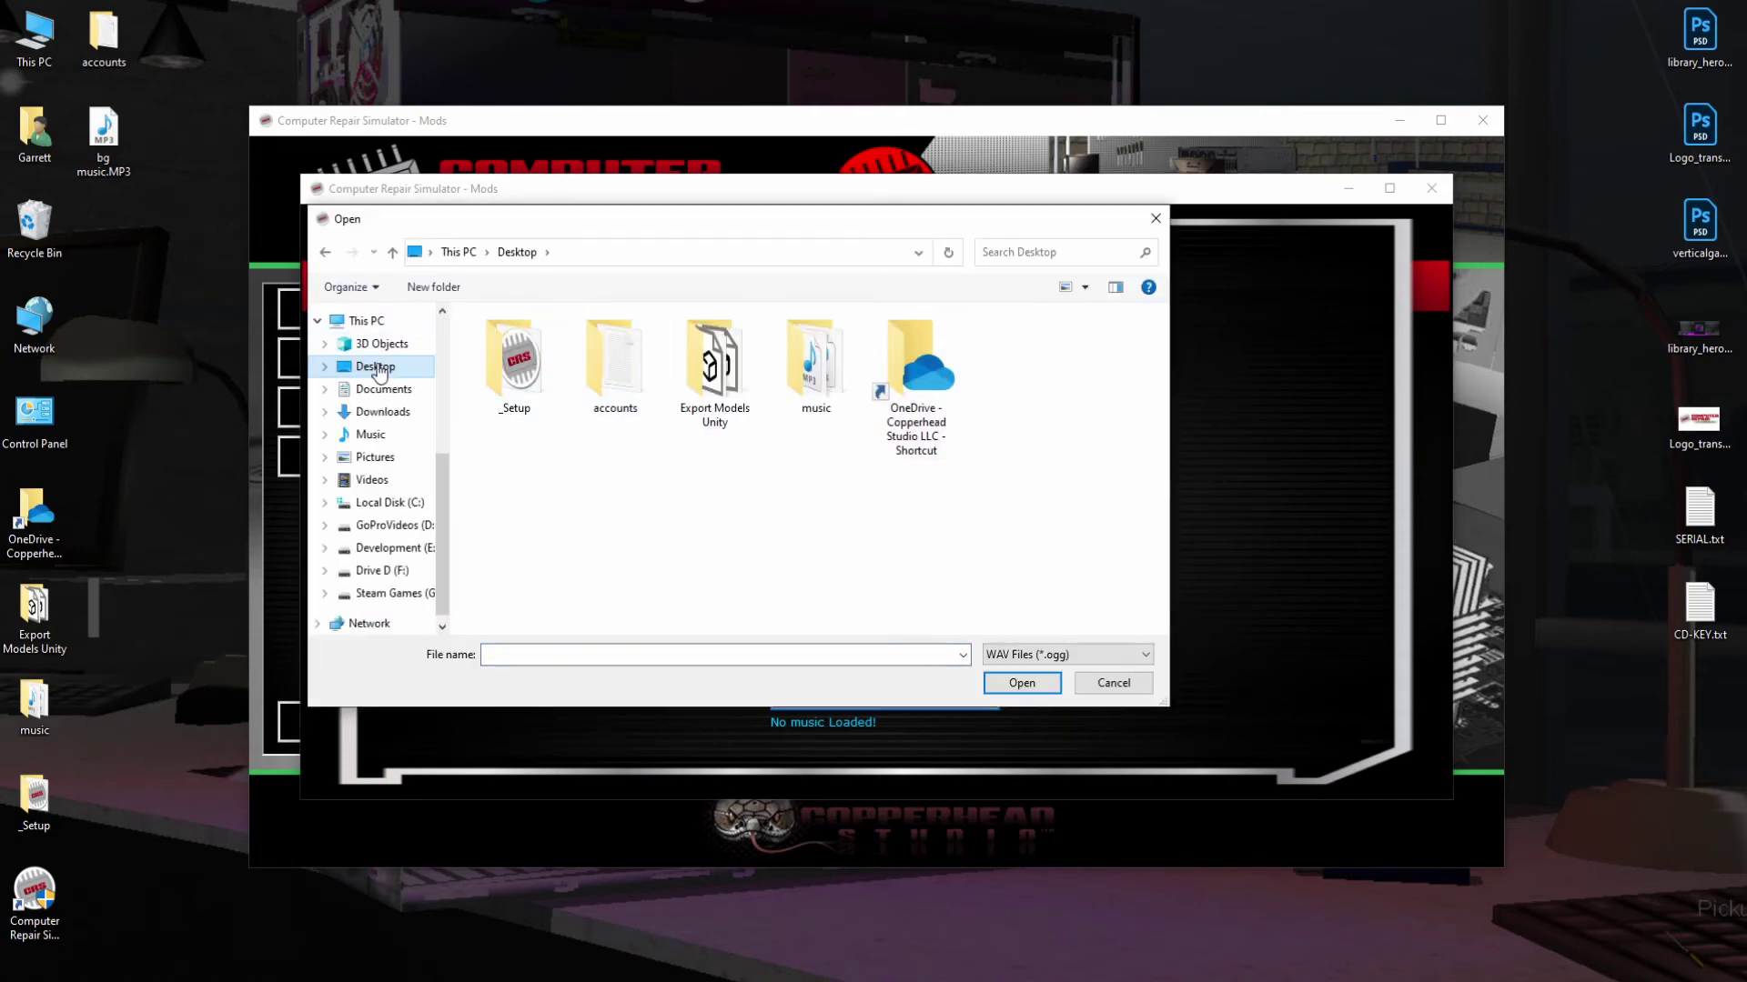
pyautogui.doubleClick(914, 378)
pyautogui.doubleClick(516, 420)
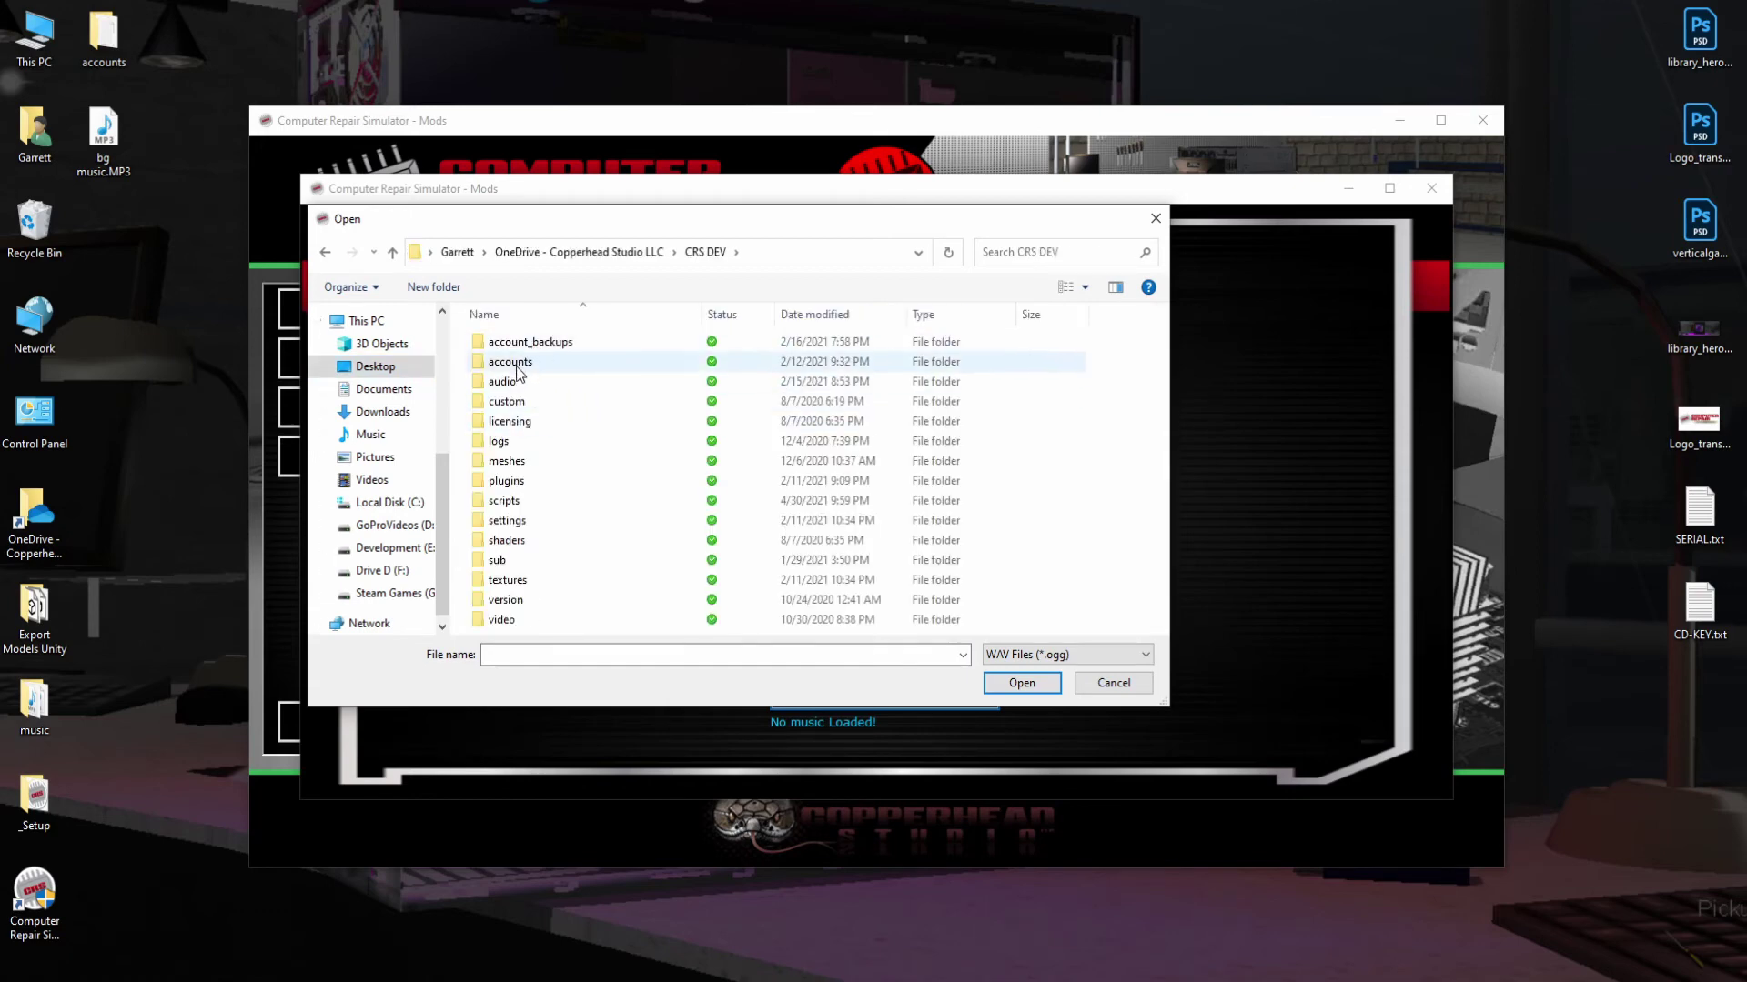
pyautogui.doubleClick(513, 382)
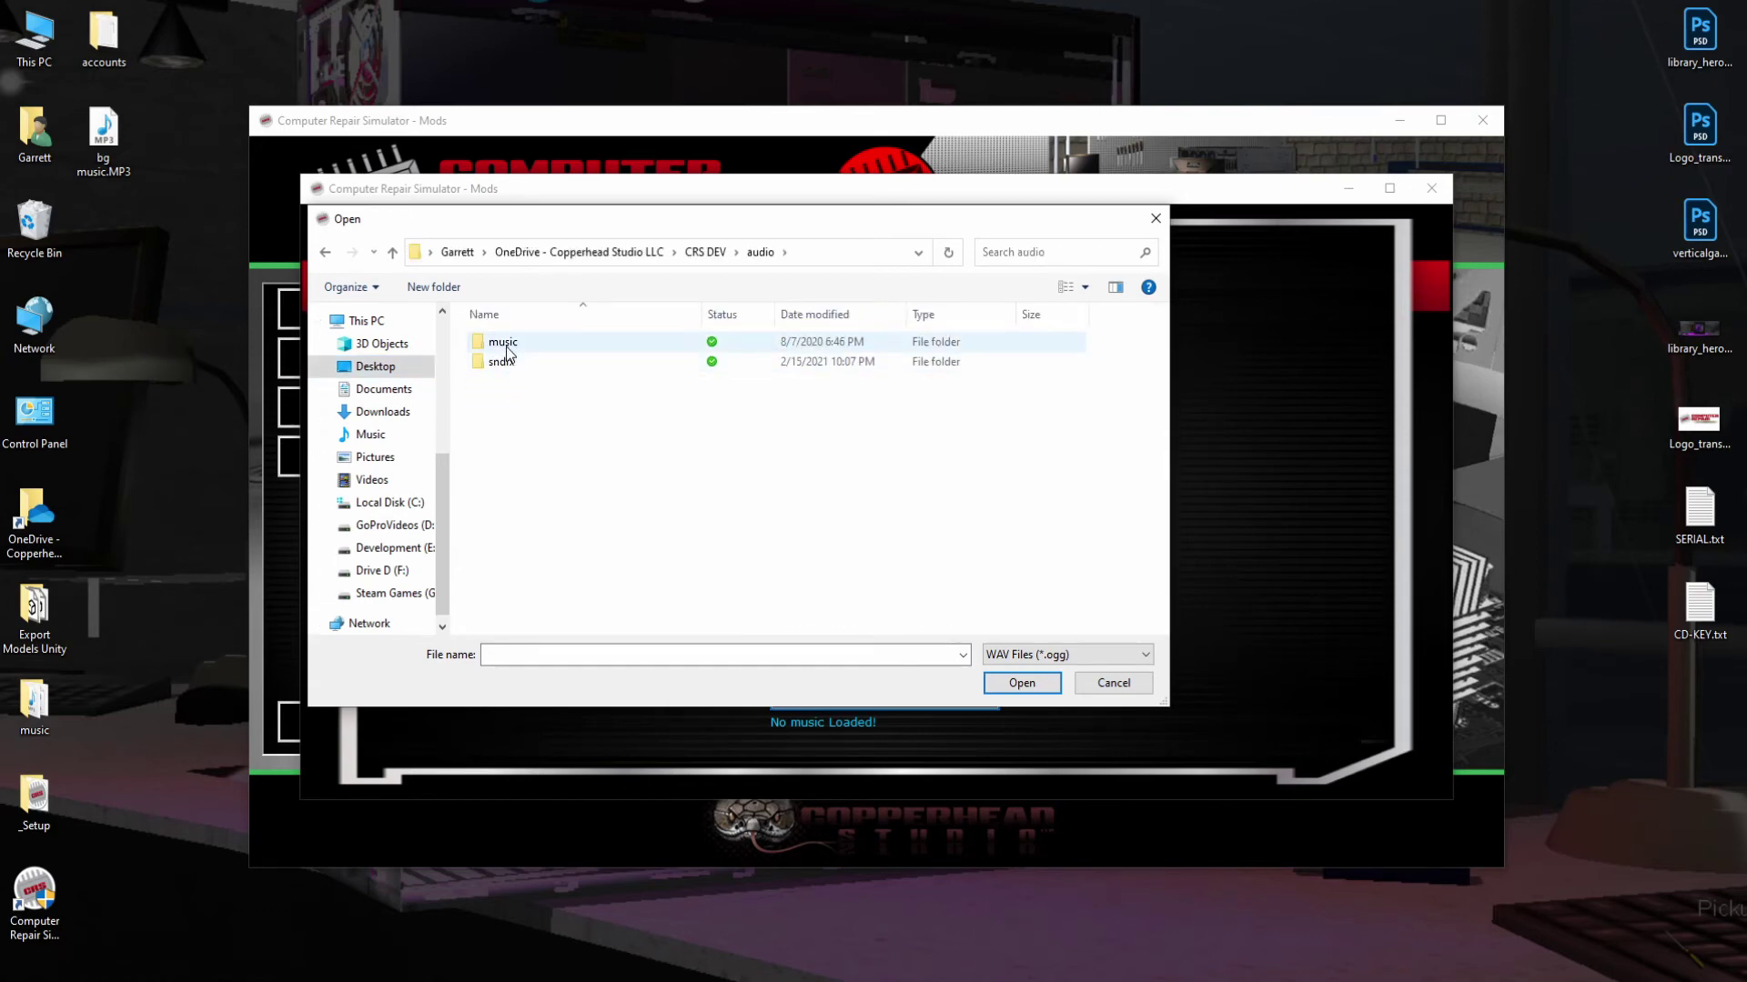
pyautogui.doubleClick(506, 346)
pyautogui.click(520, 346)
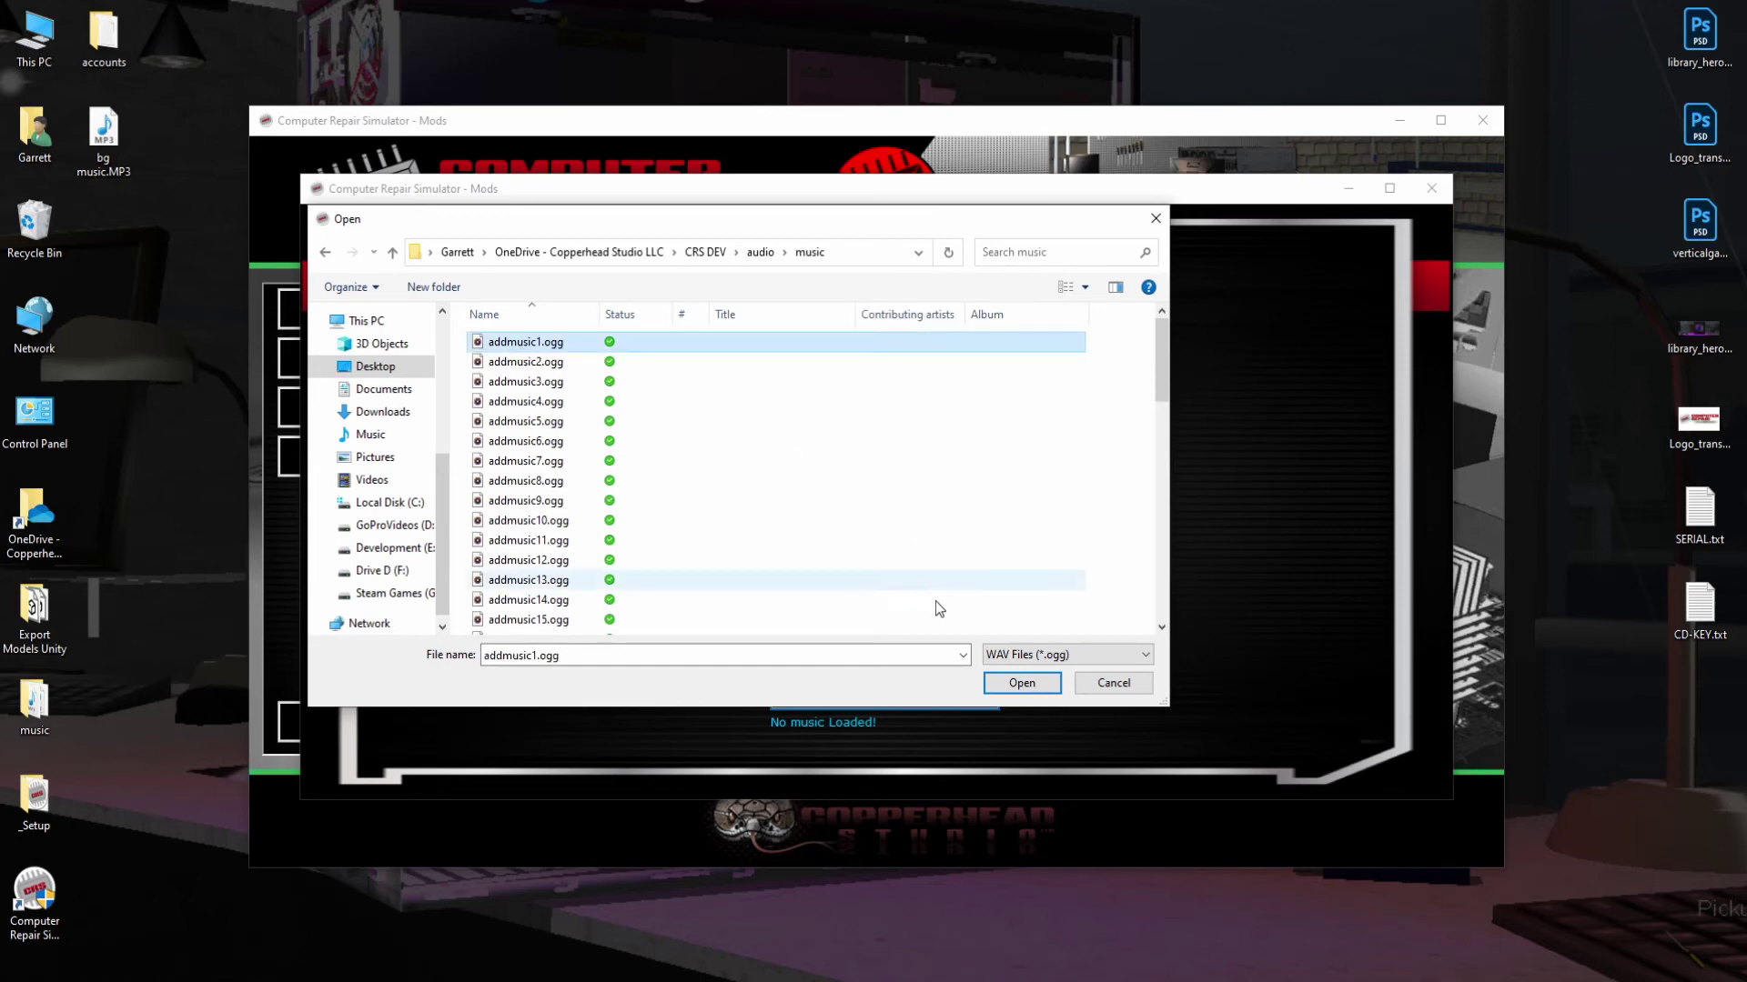
pyautogui.click(1017, 680)
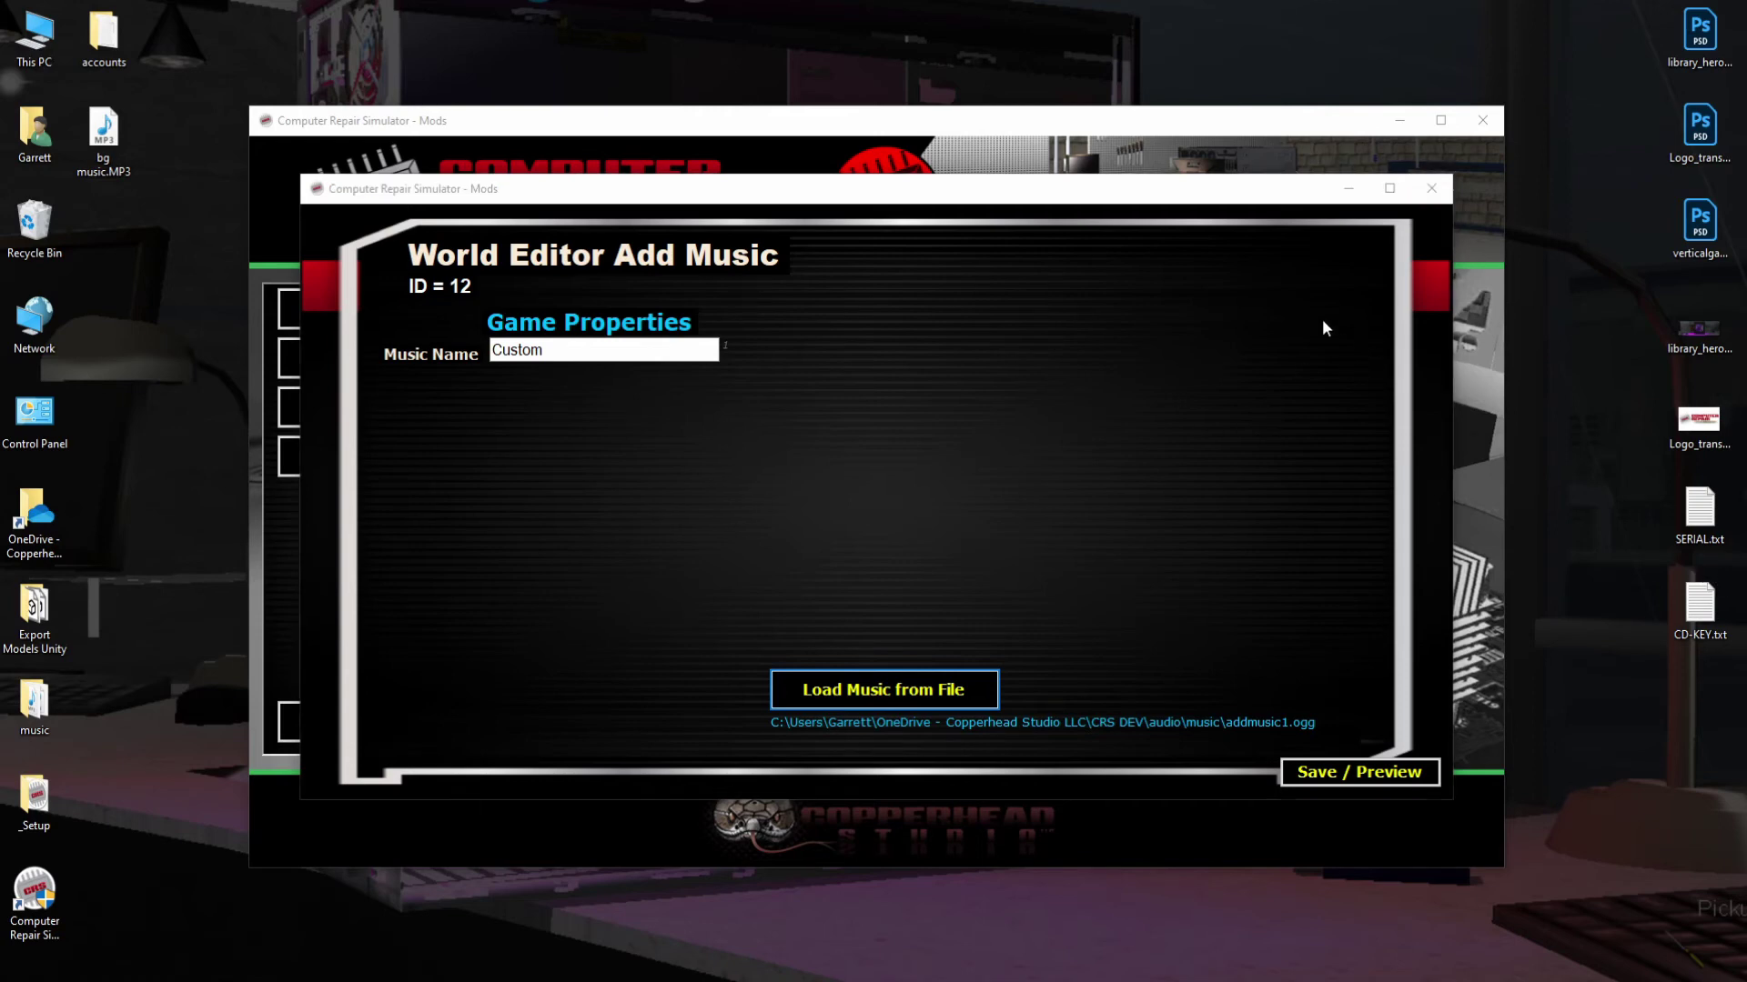
pyautogui.click(1431, 188)
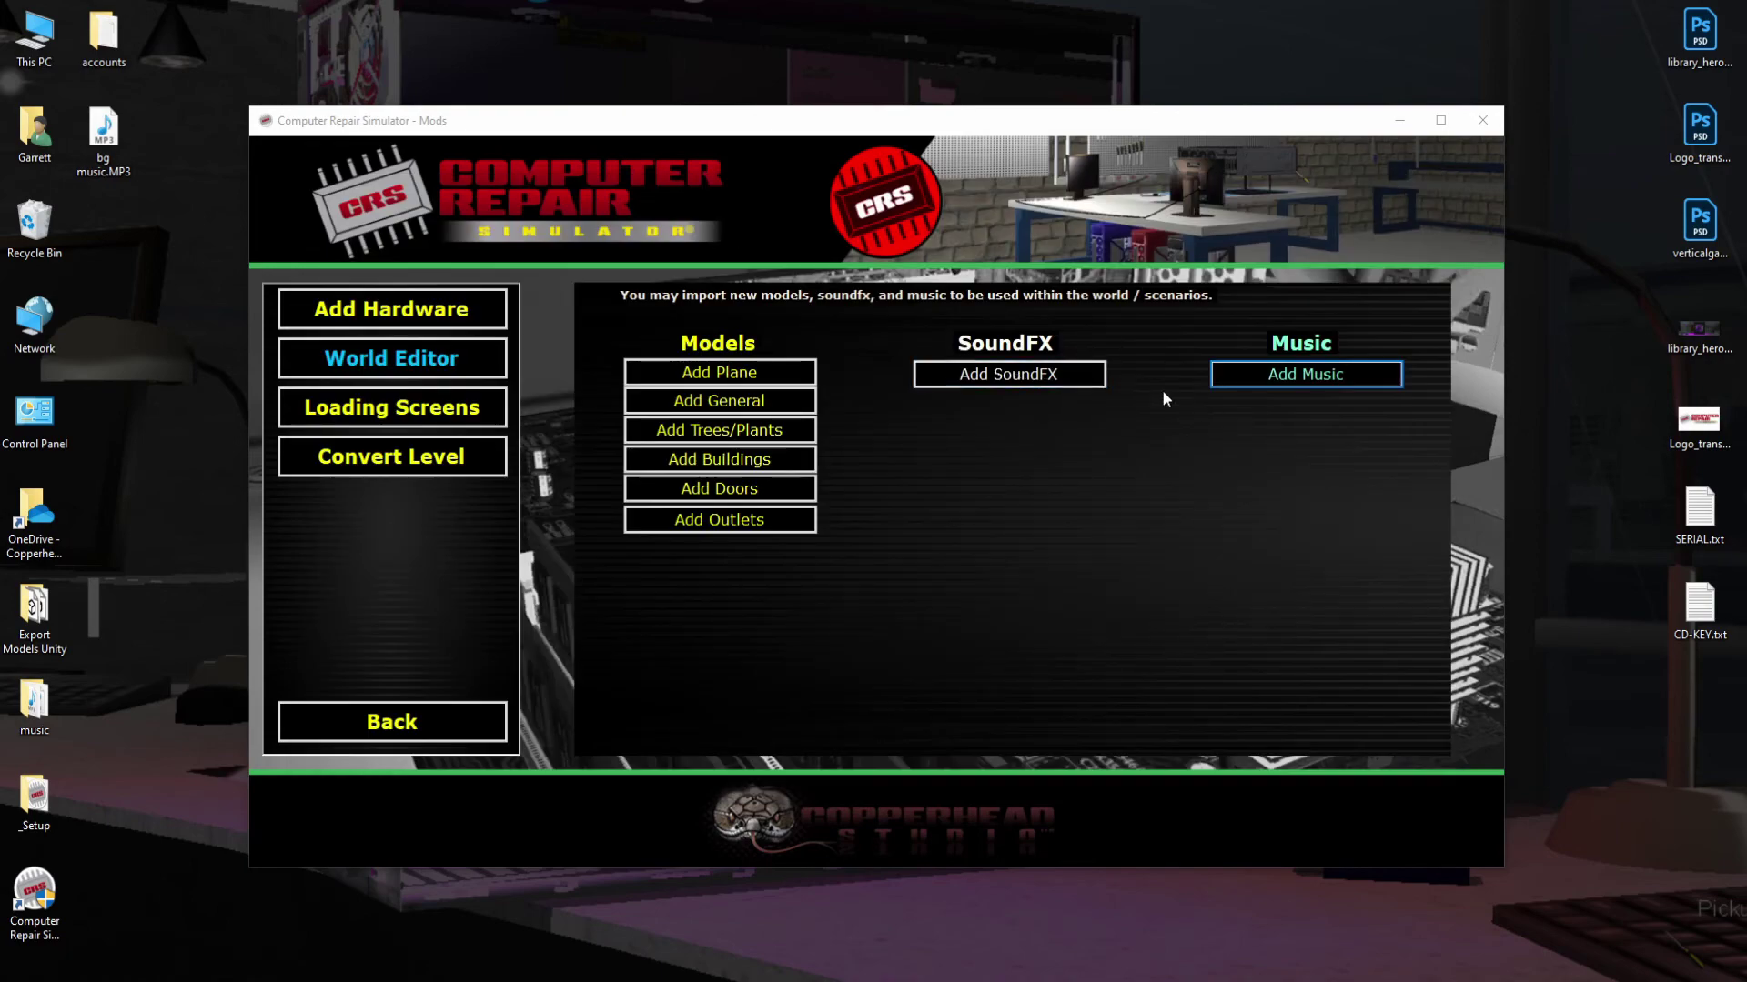
# Browse the current loading screen graphics forward and backward, examine the new graphic import options, and close the Loading Screens form.
pyautogui.click(385, 417)
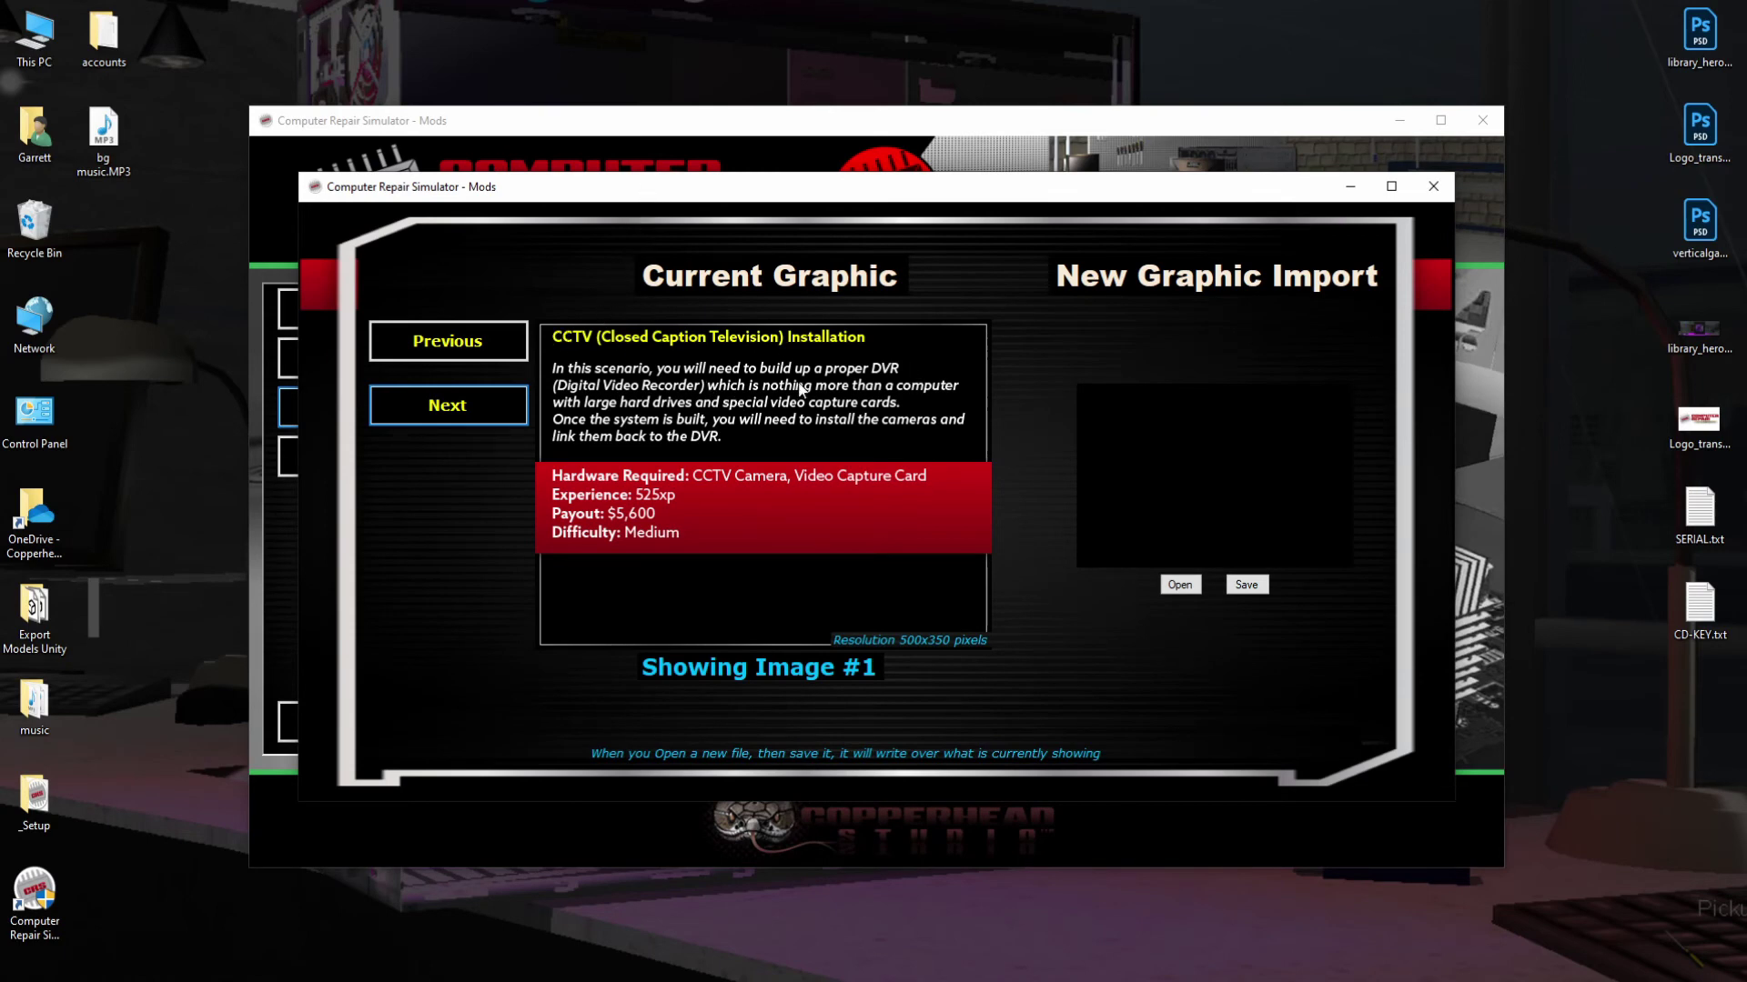
pyautogui.click(464, 405)
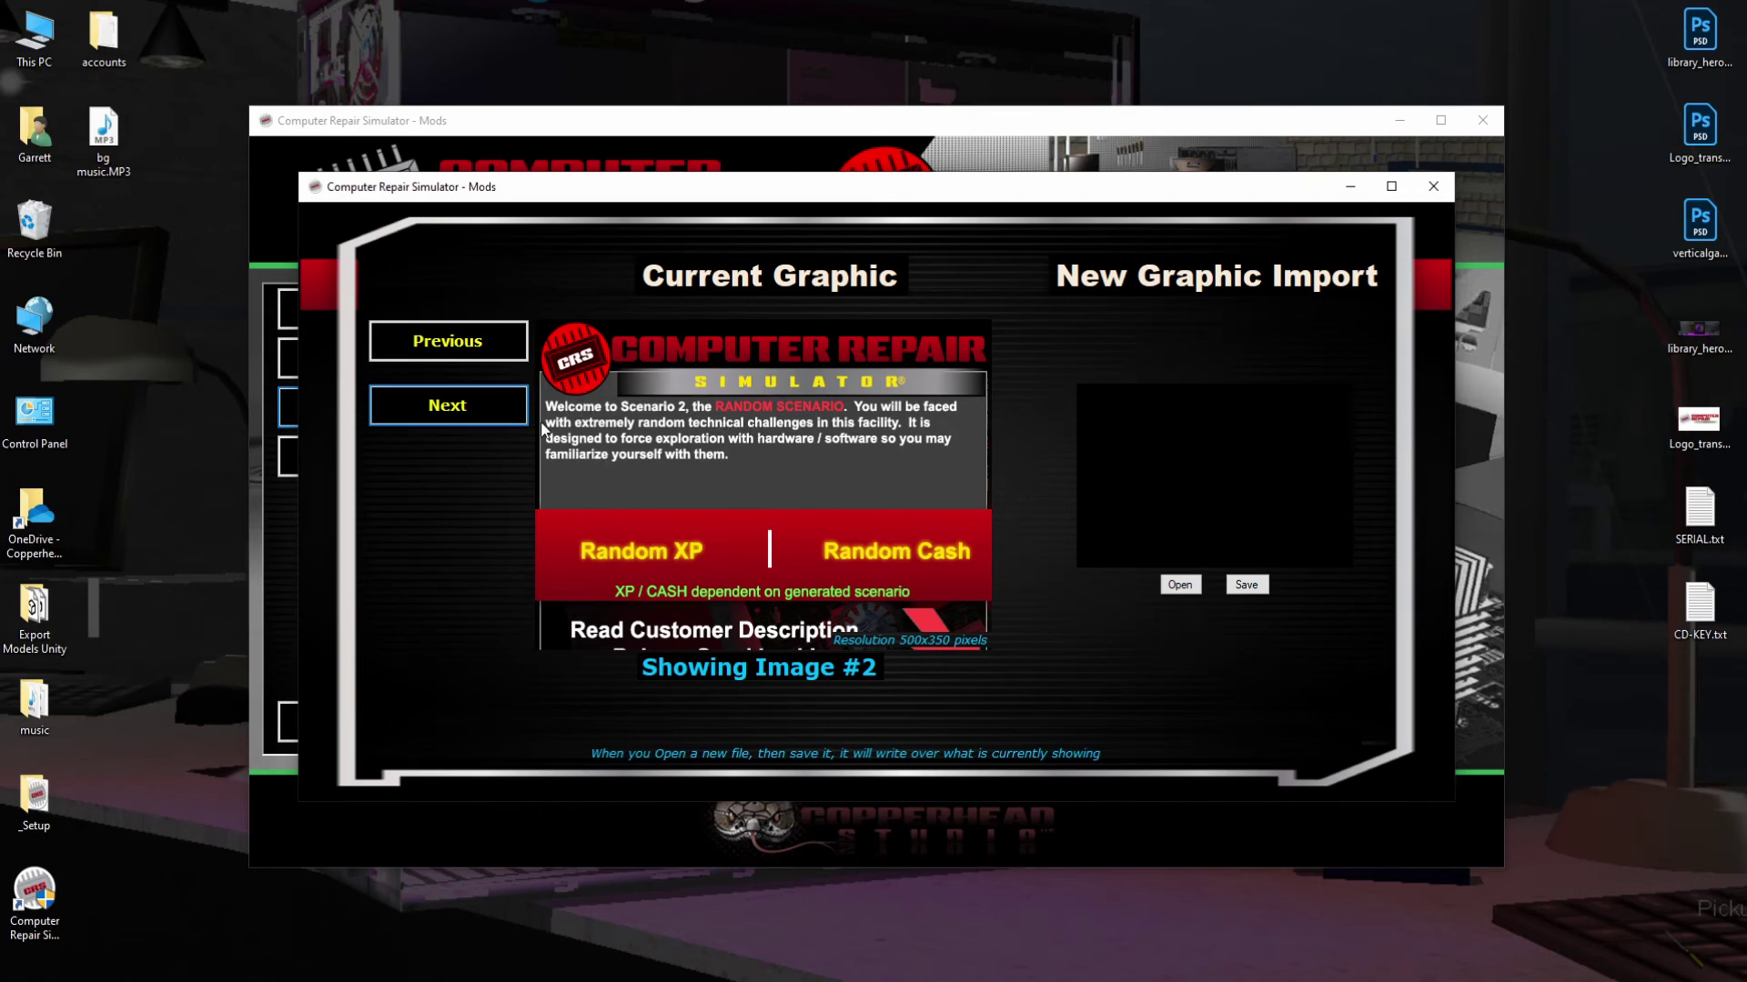
pyautogui.click(469, 352)
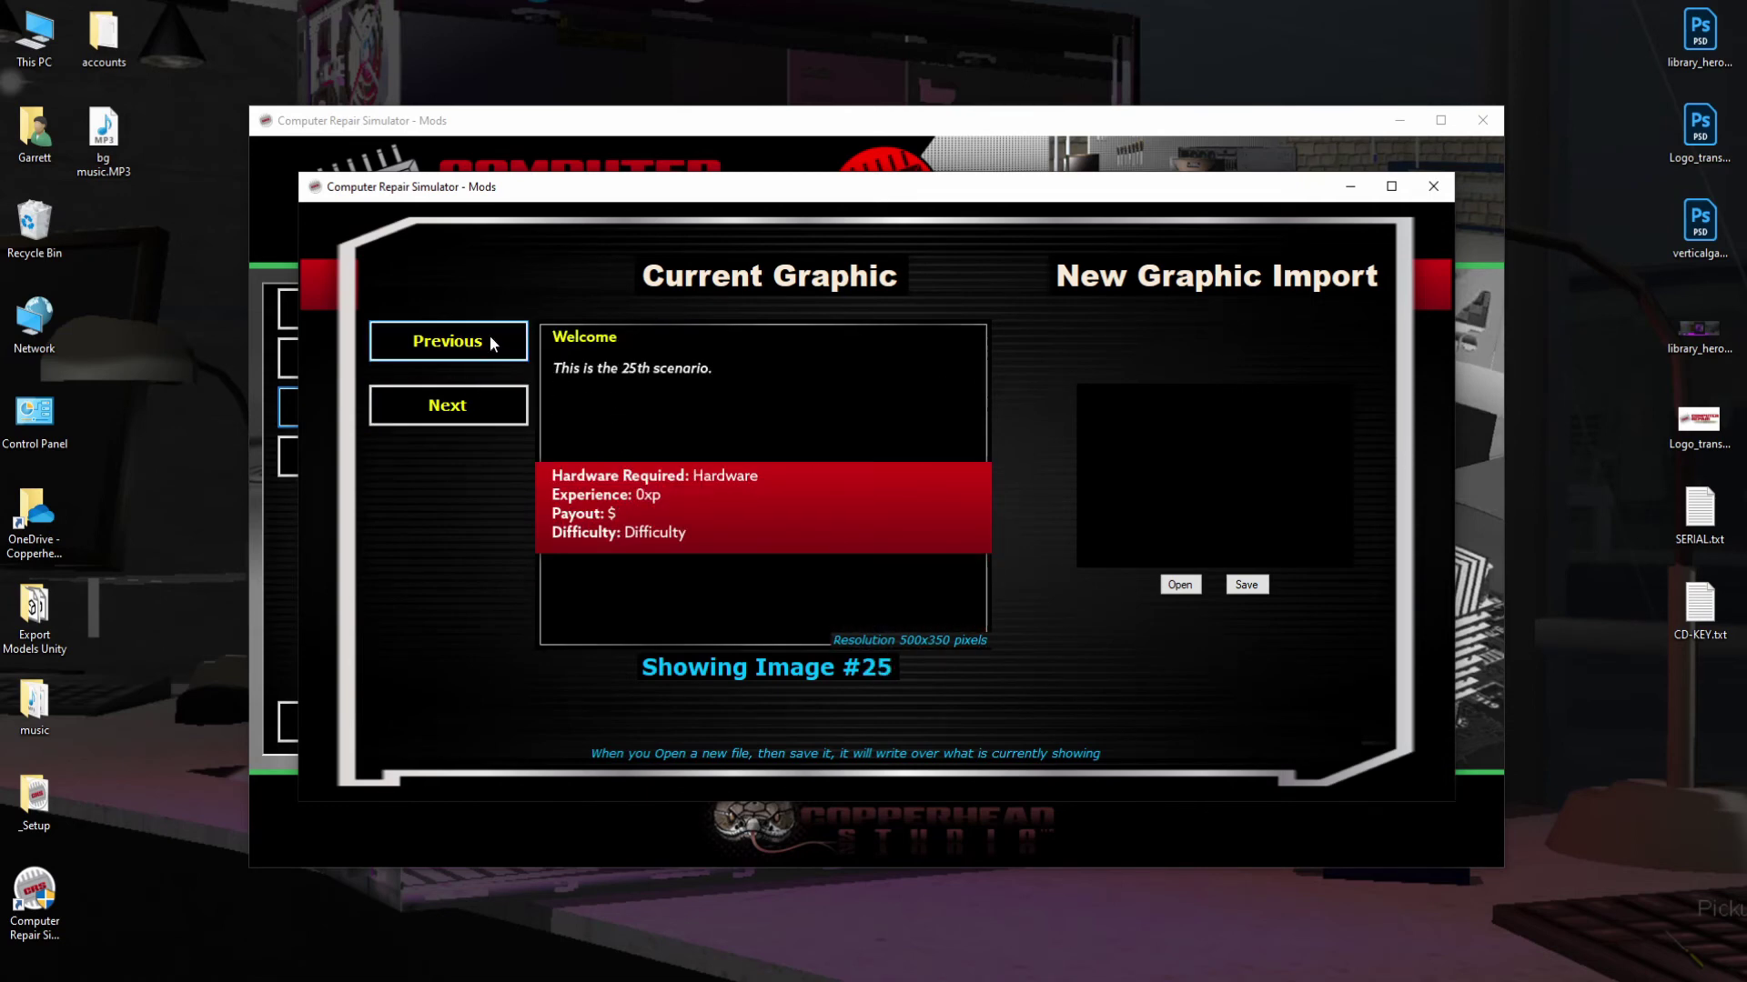
pyautogui.click(481, 355)
pyautogui.click(479, 354)
pyautogui.click(480, 354)
pyautogui.click(479, 353)
pyautogui.click(479, 353)
pyautogui.click(478, 352)
pyautogui.tripleClick(478, 352)
pyautogui.tripleClick(478, 352)
pyautogui.tripleClick(478, 352)
pyautogui.click(471, 346)
pyautogui.tripleClick(471, 347)
pyautogui.tripleClick(471, 347)
pyautogui.click(472, 347)
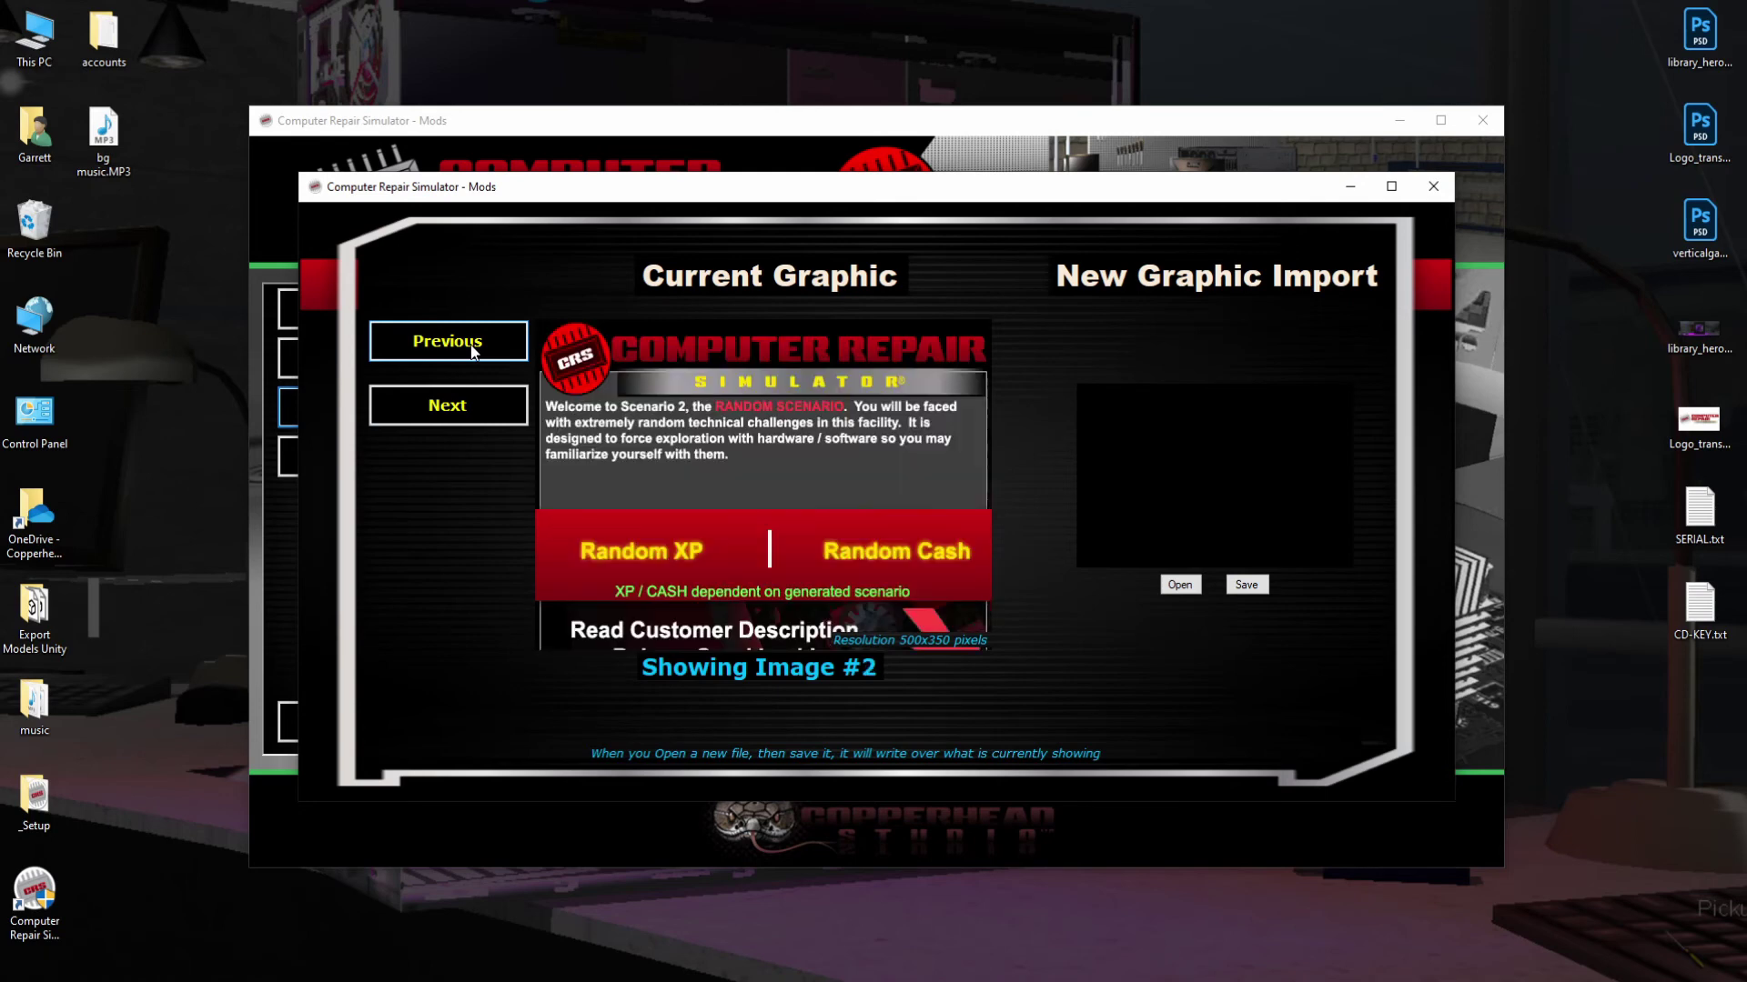
pyautogui.click(473, 350)
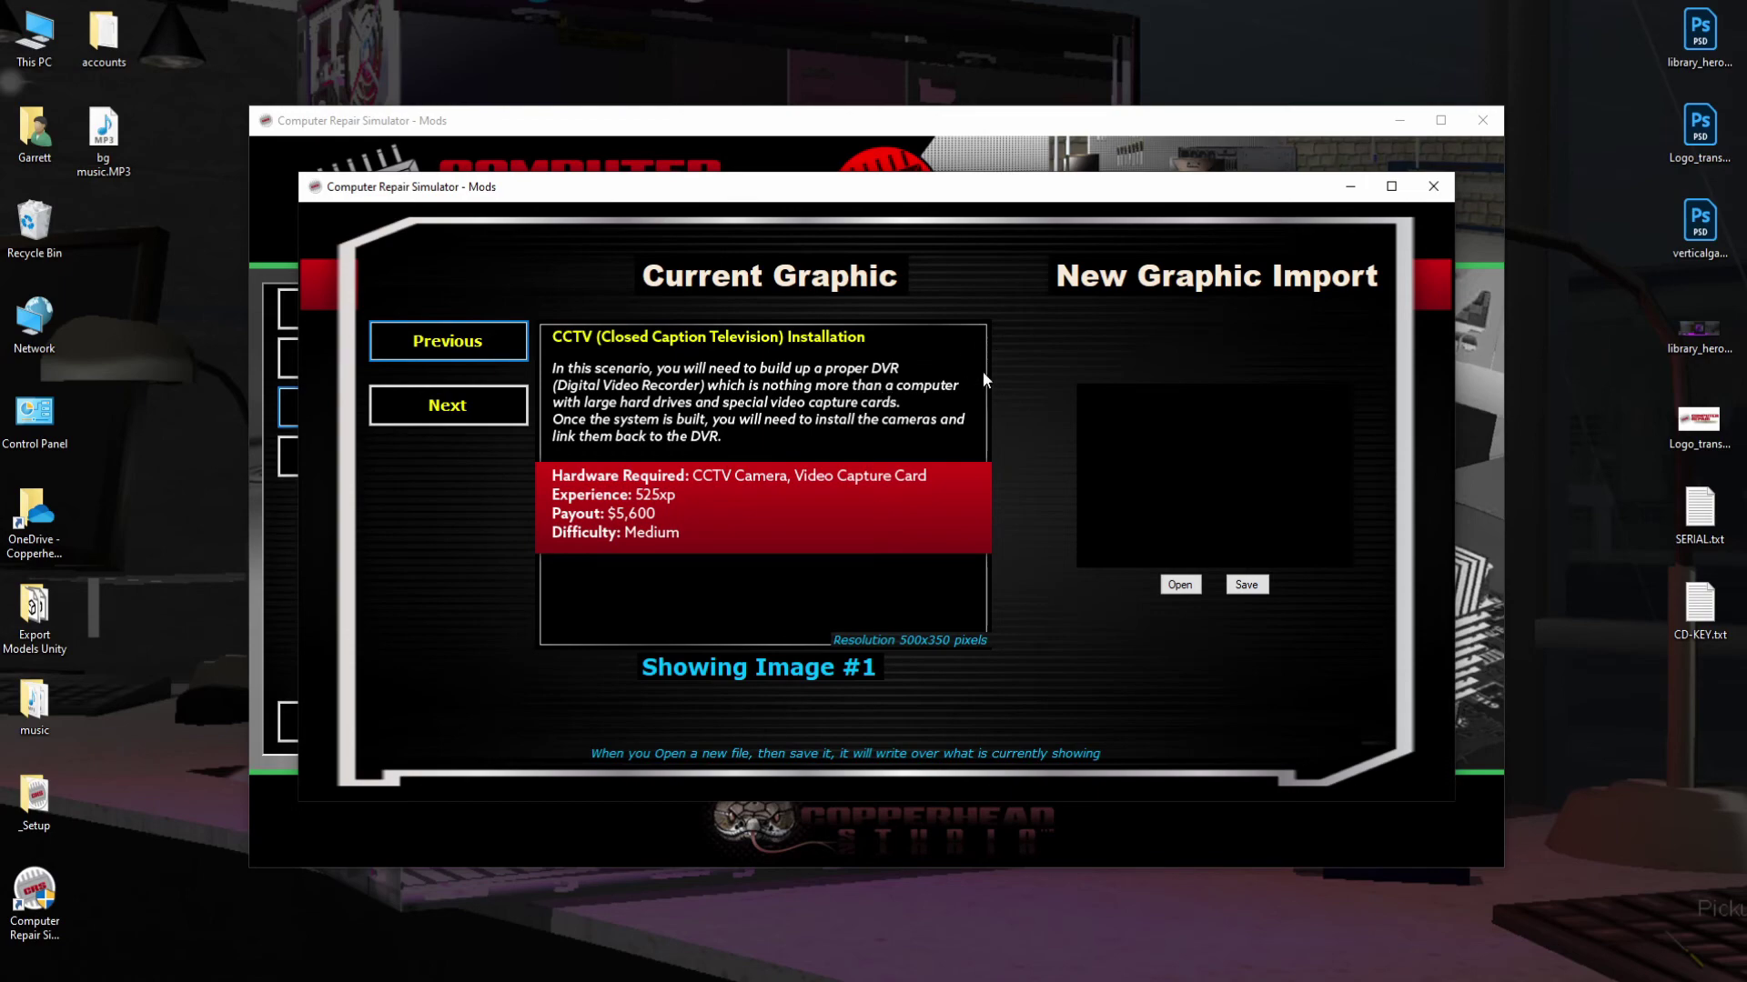
pyautogui.click(1433, 188)
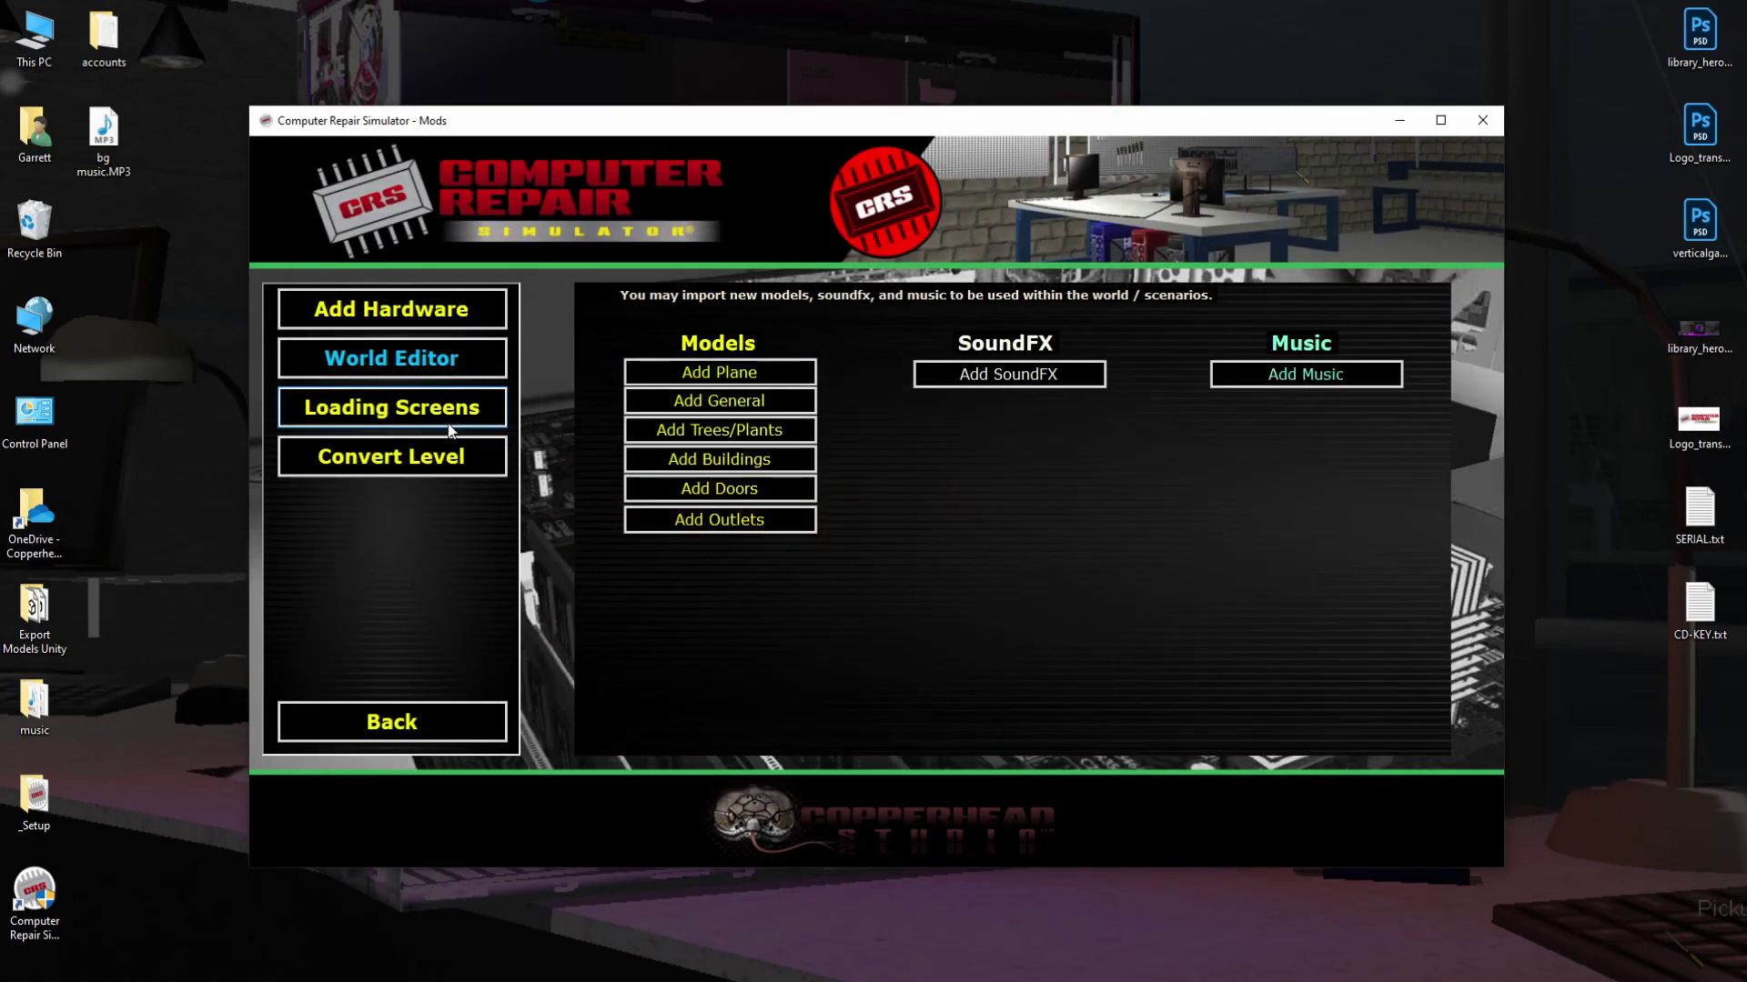
pyautogui.click(425, 411)
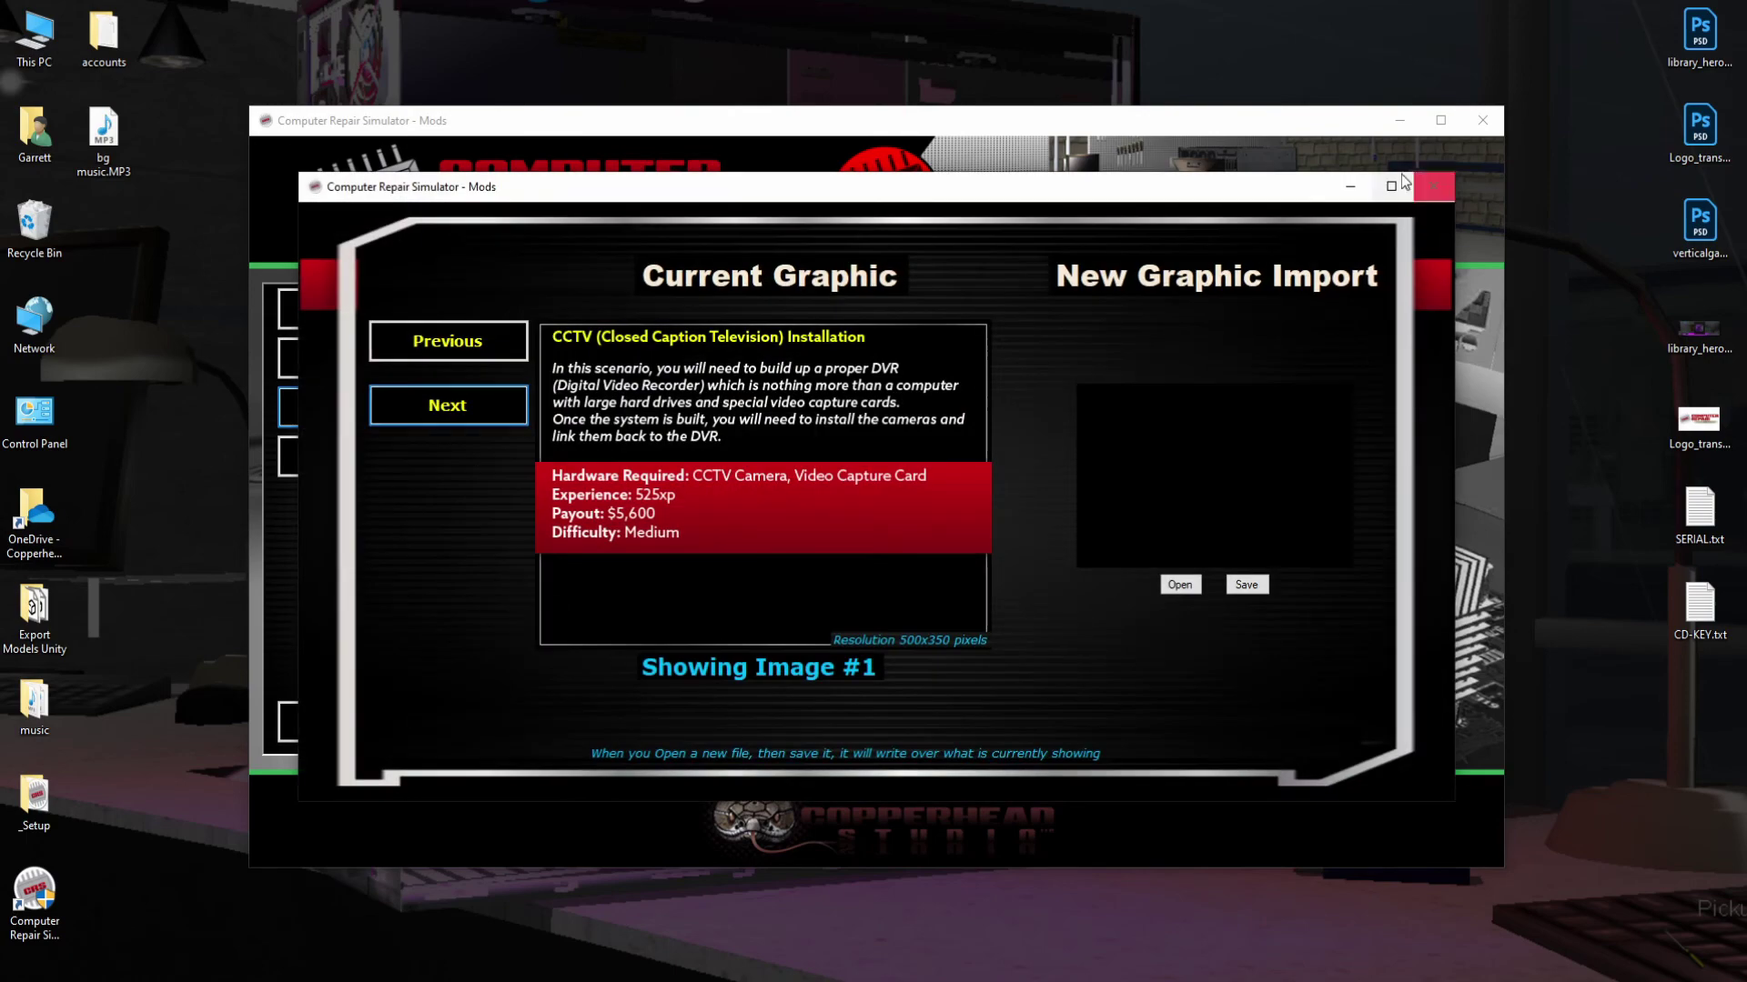
pyautogui.click(1433, 188)
# Set up a level conversion with player profile 1, Level Editor map 3 (SkyScraper) and game level 10.
pyautogui.click(452, 456)
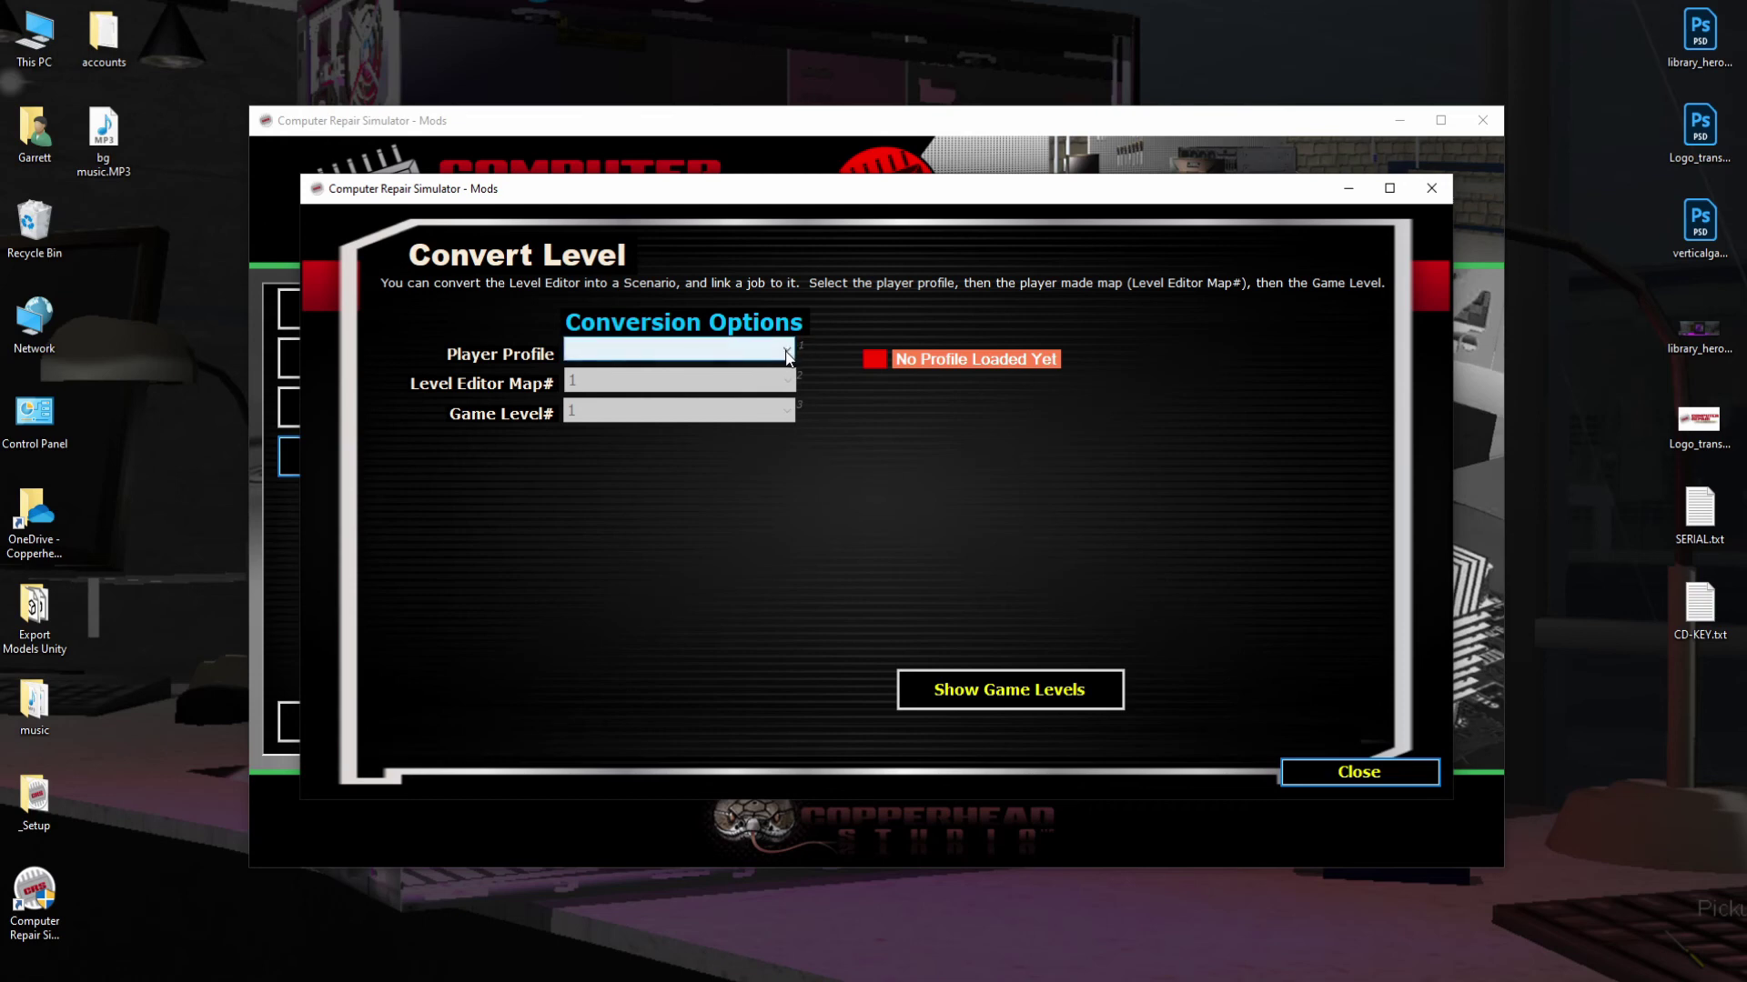
pyautogui.click(788, 355)
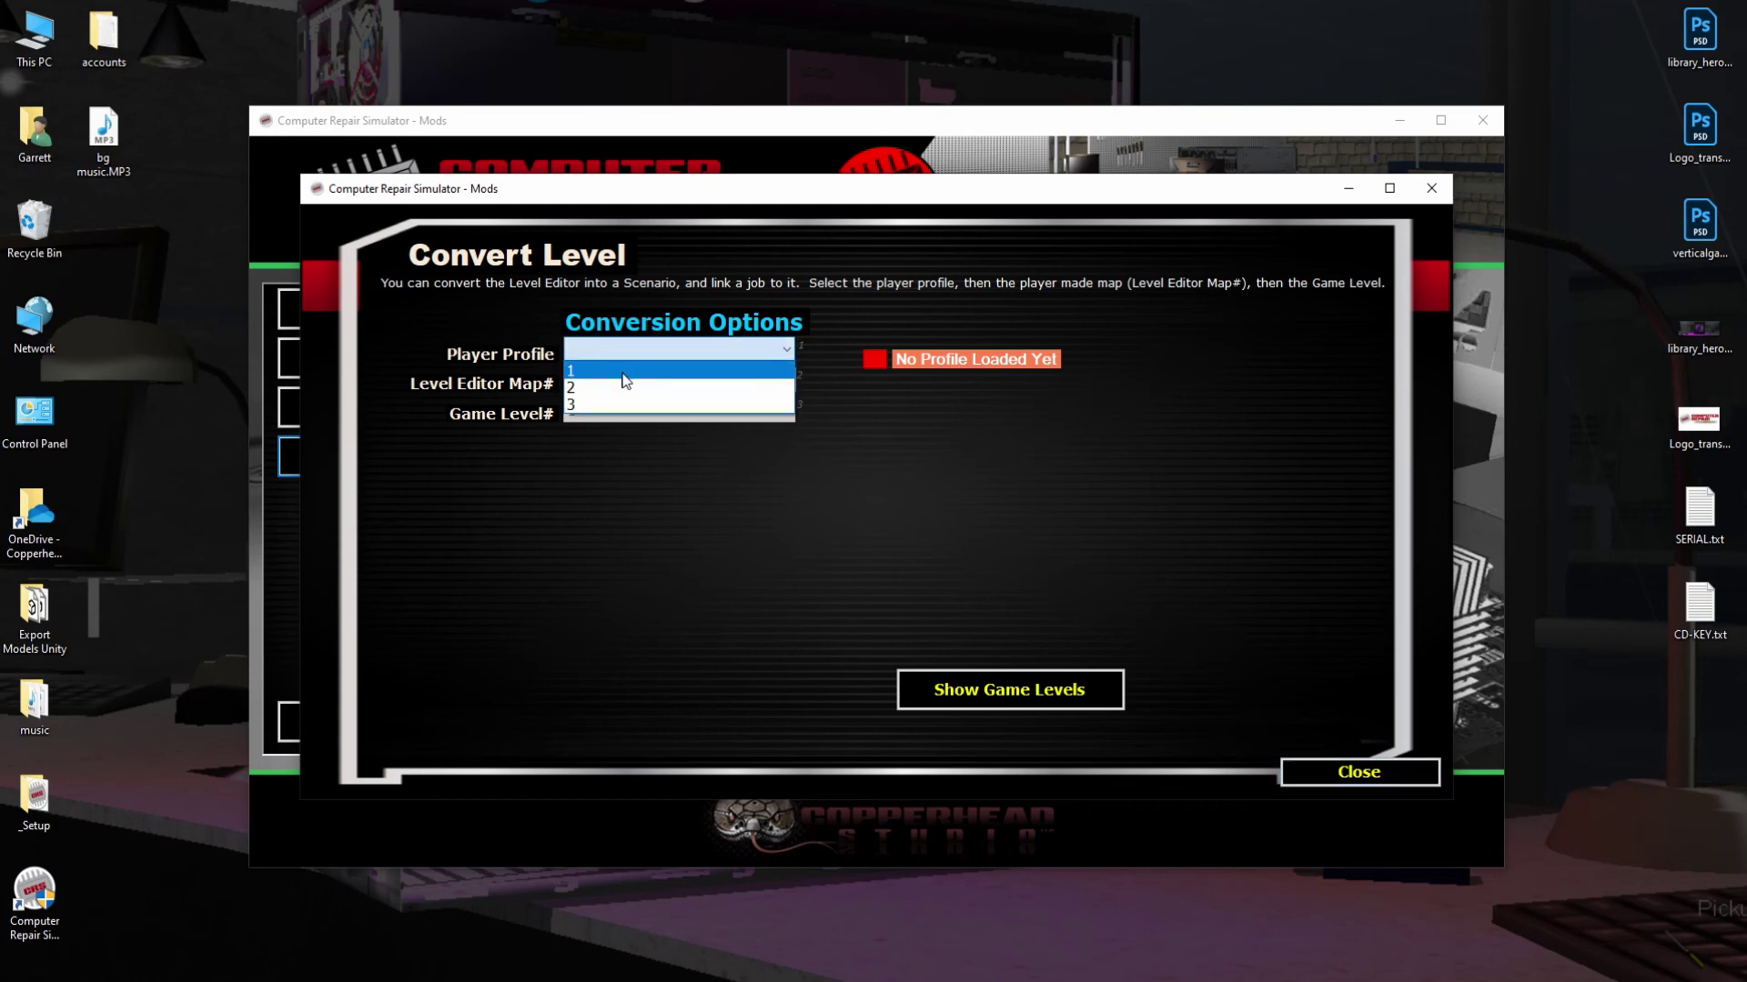
pyautogui.click(623, 373)
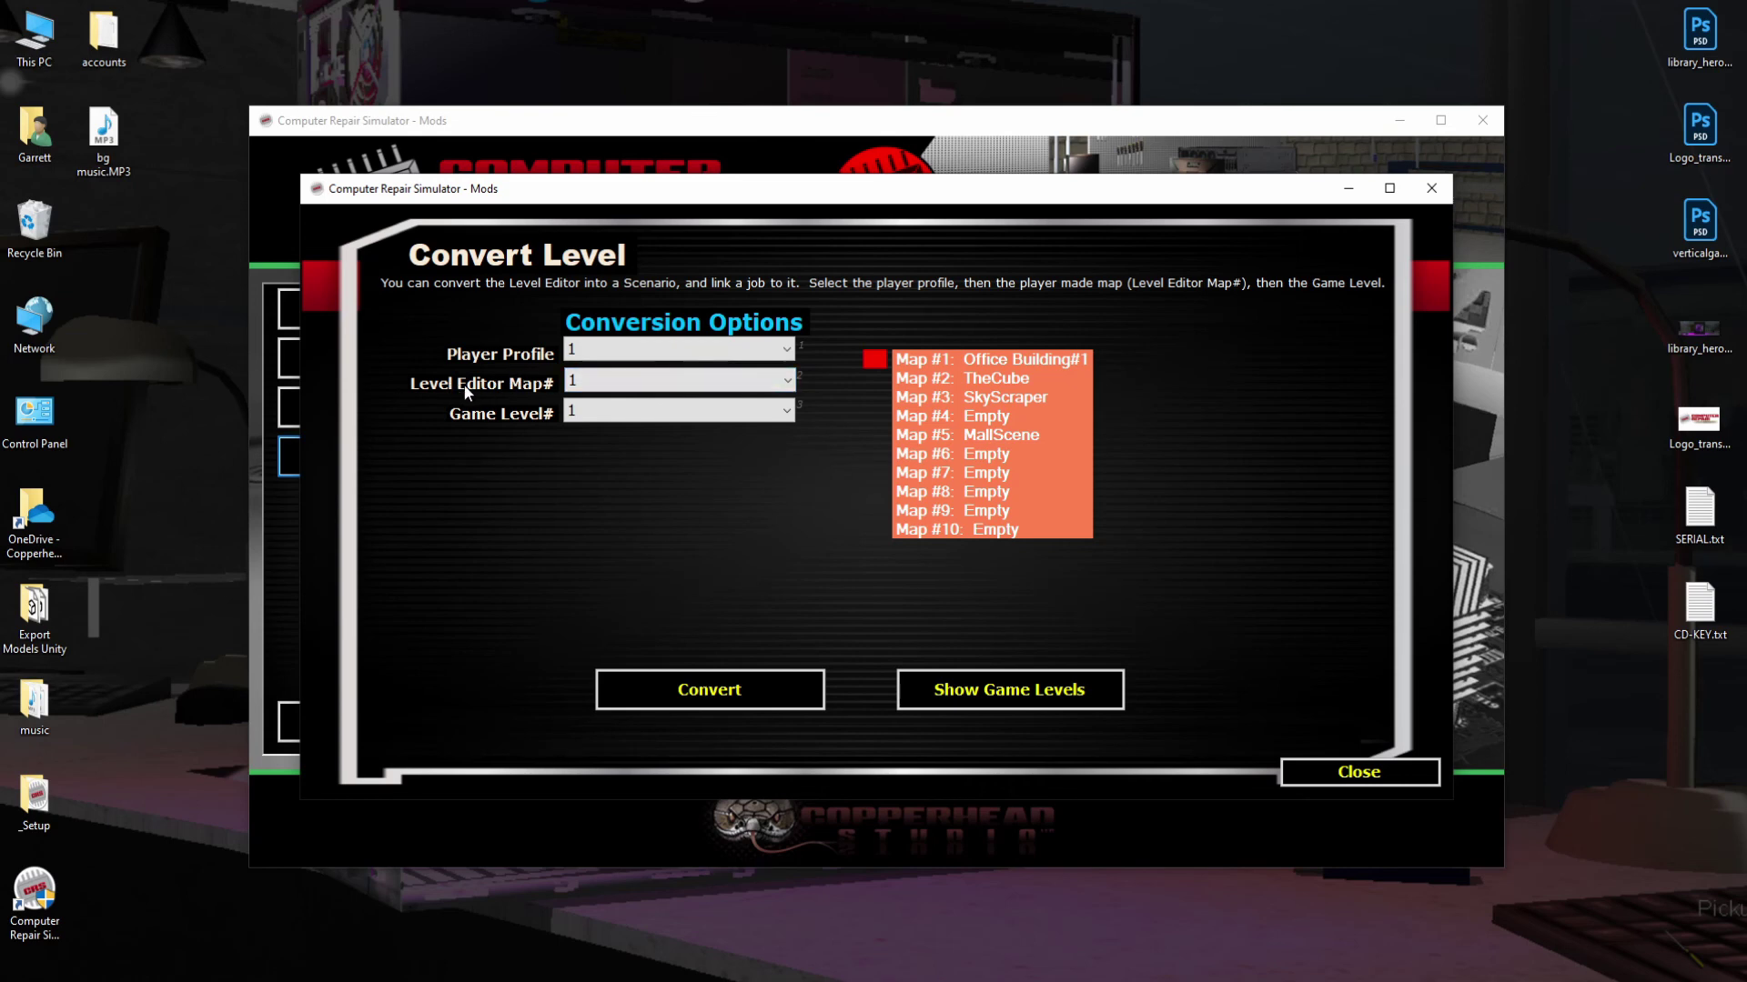
pyautogui.click(659, 382)
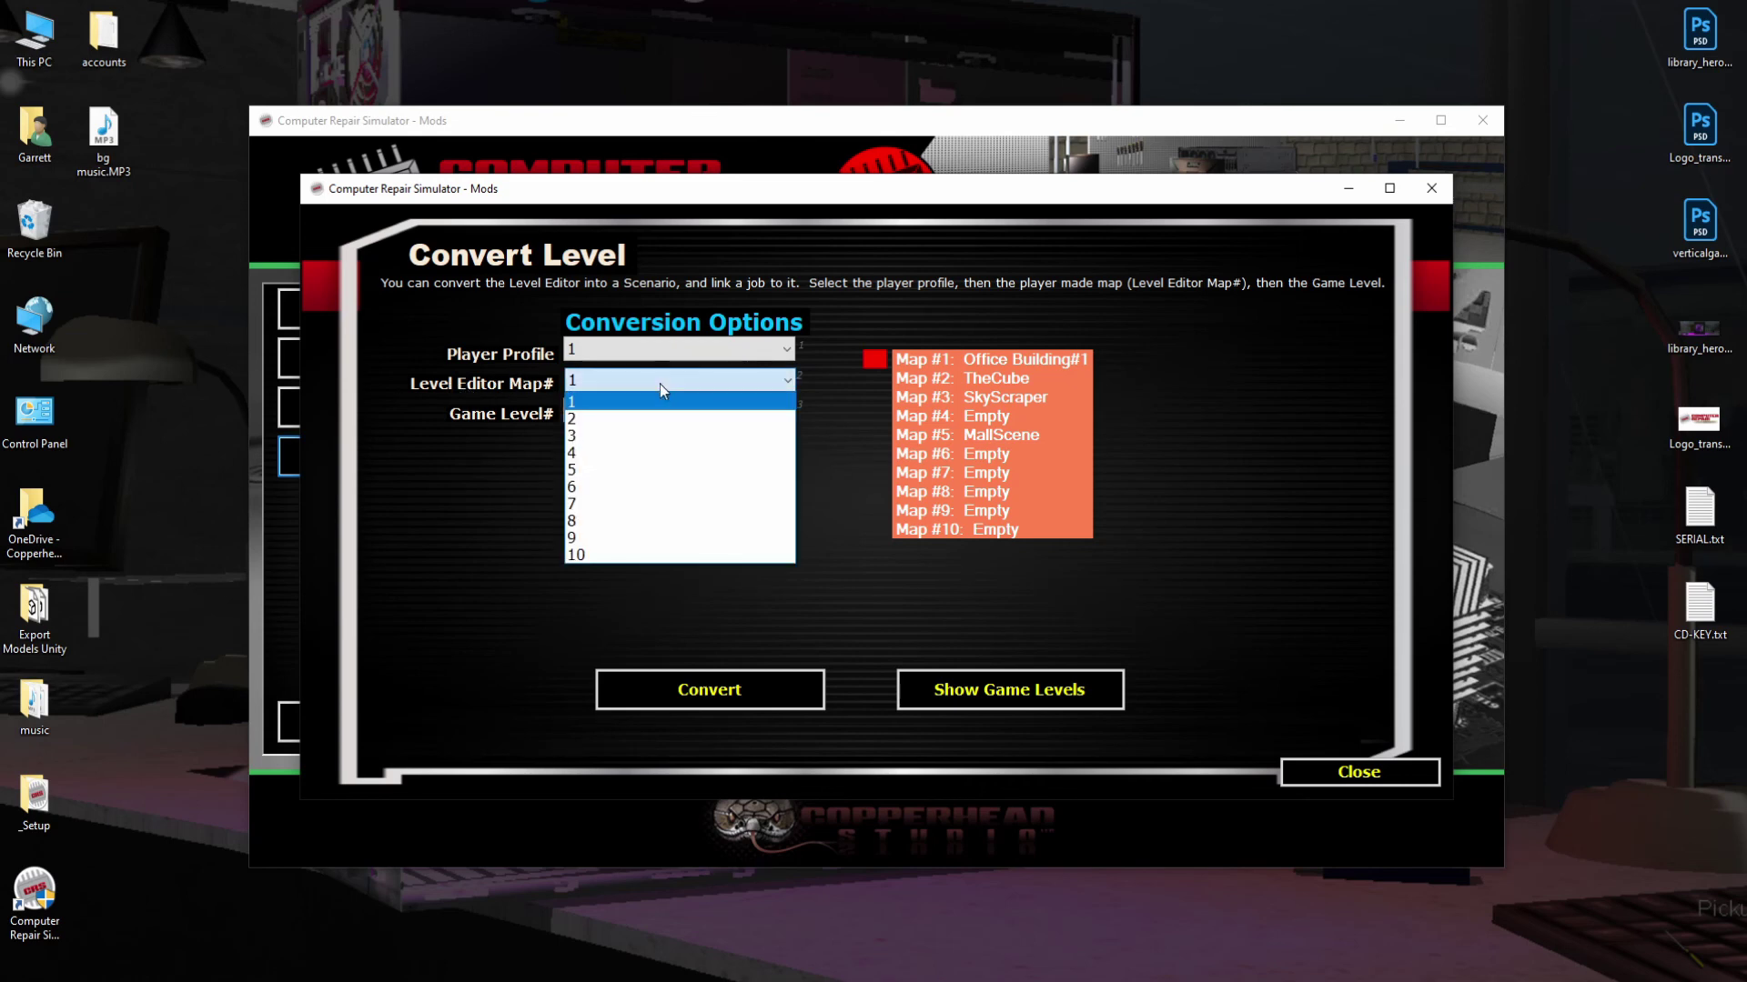
pyautogui.click(609, 437)
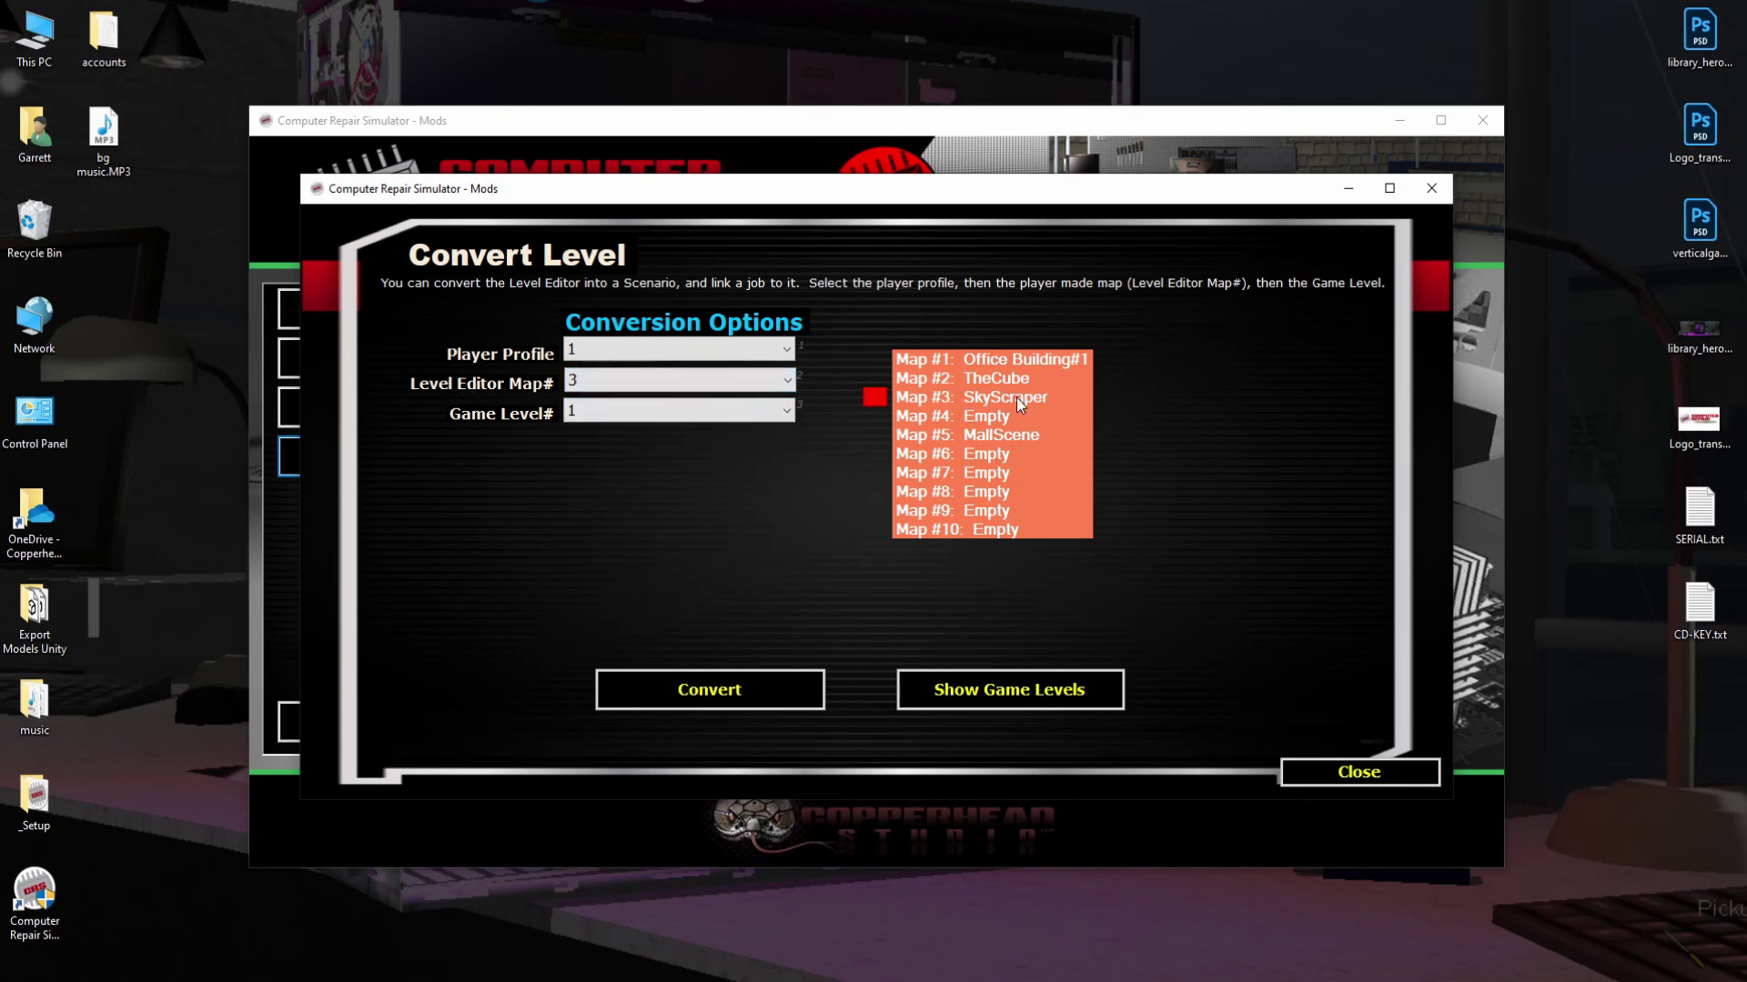
pyautogui.click(753, 412)
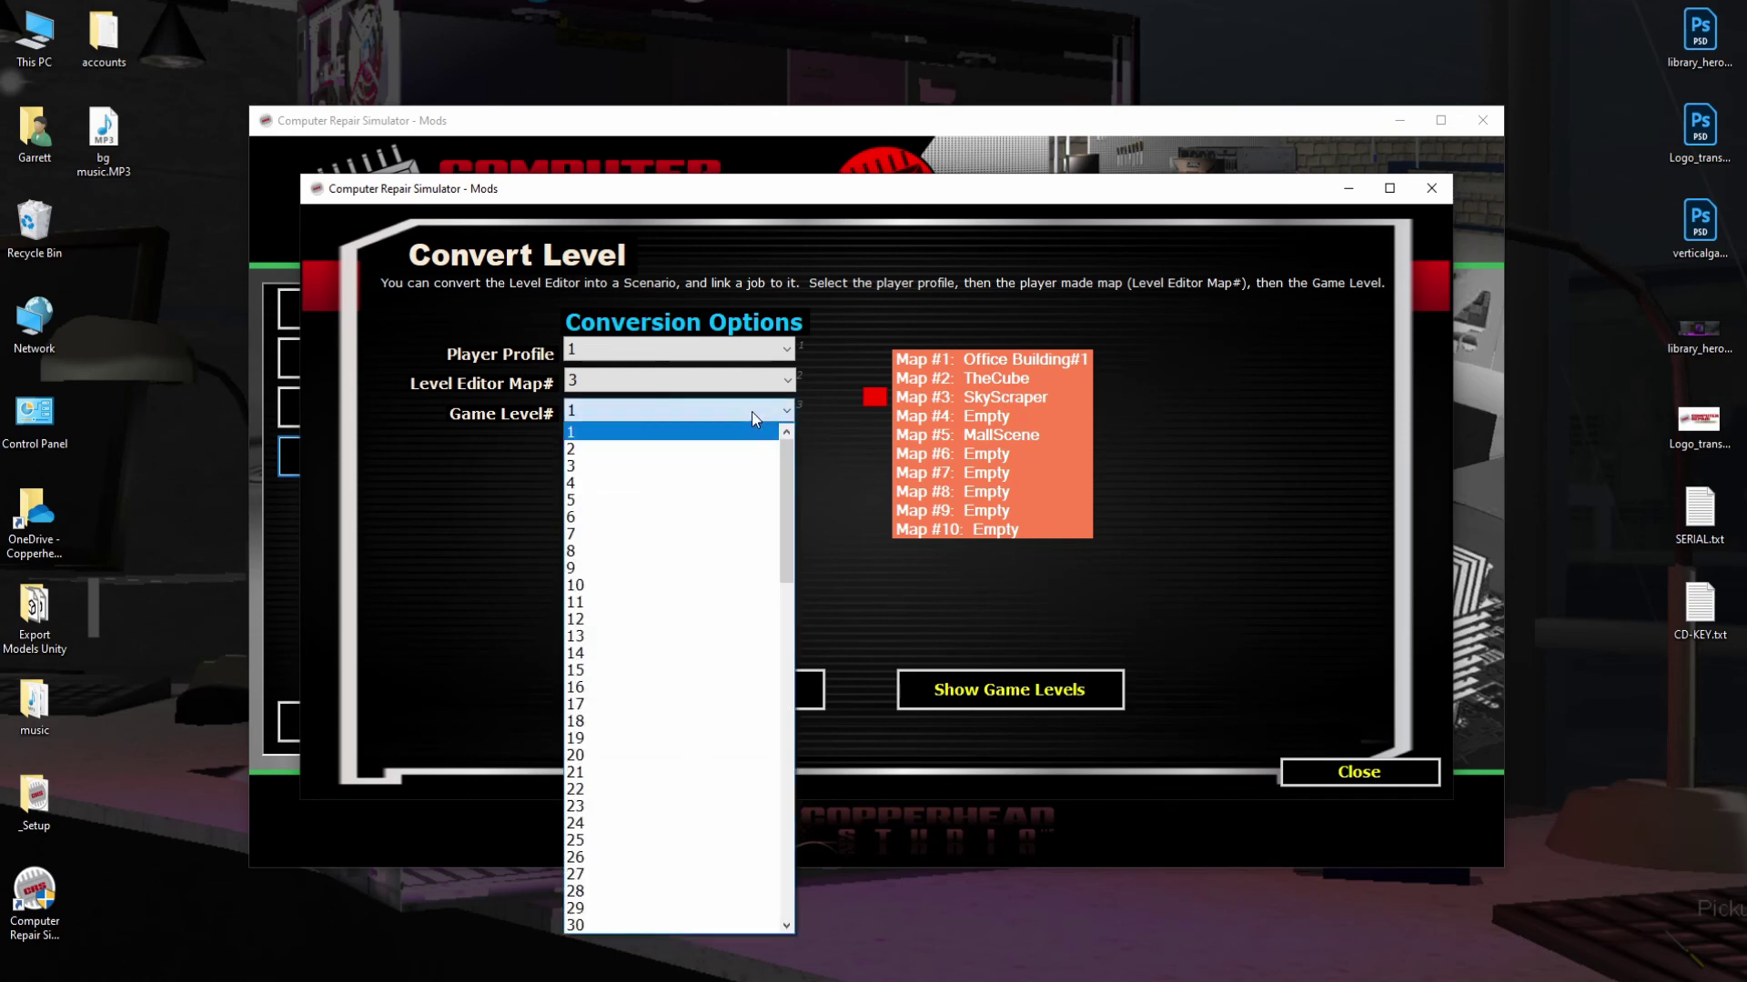
pyautogui.click(607, 585)
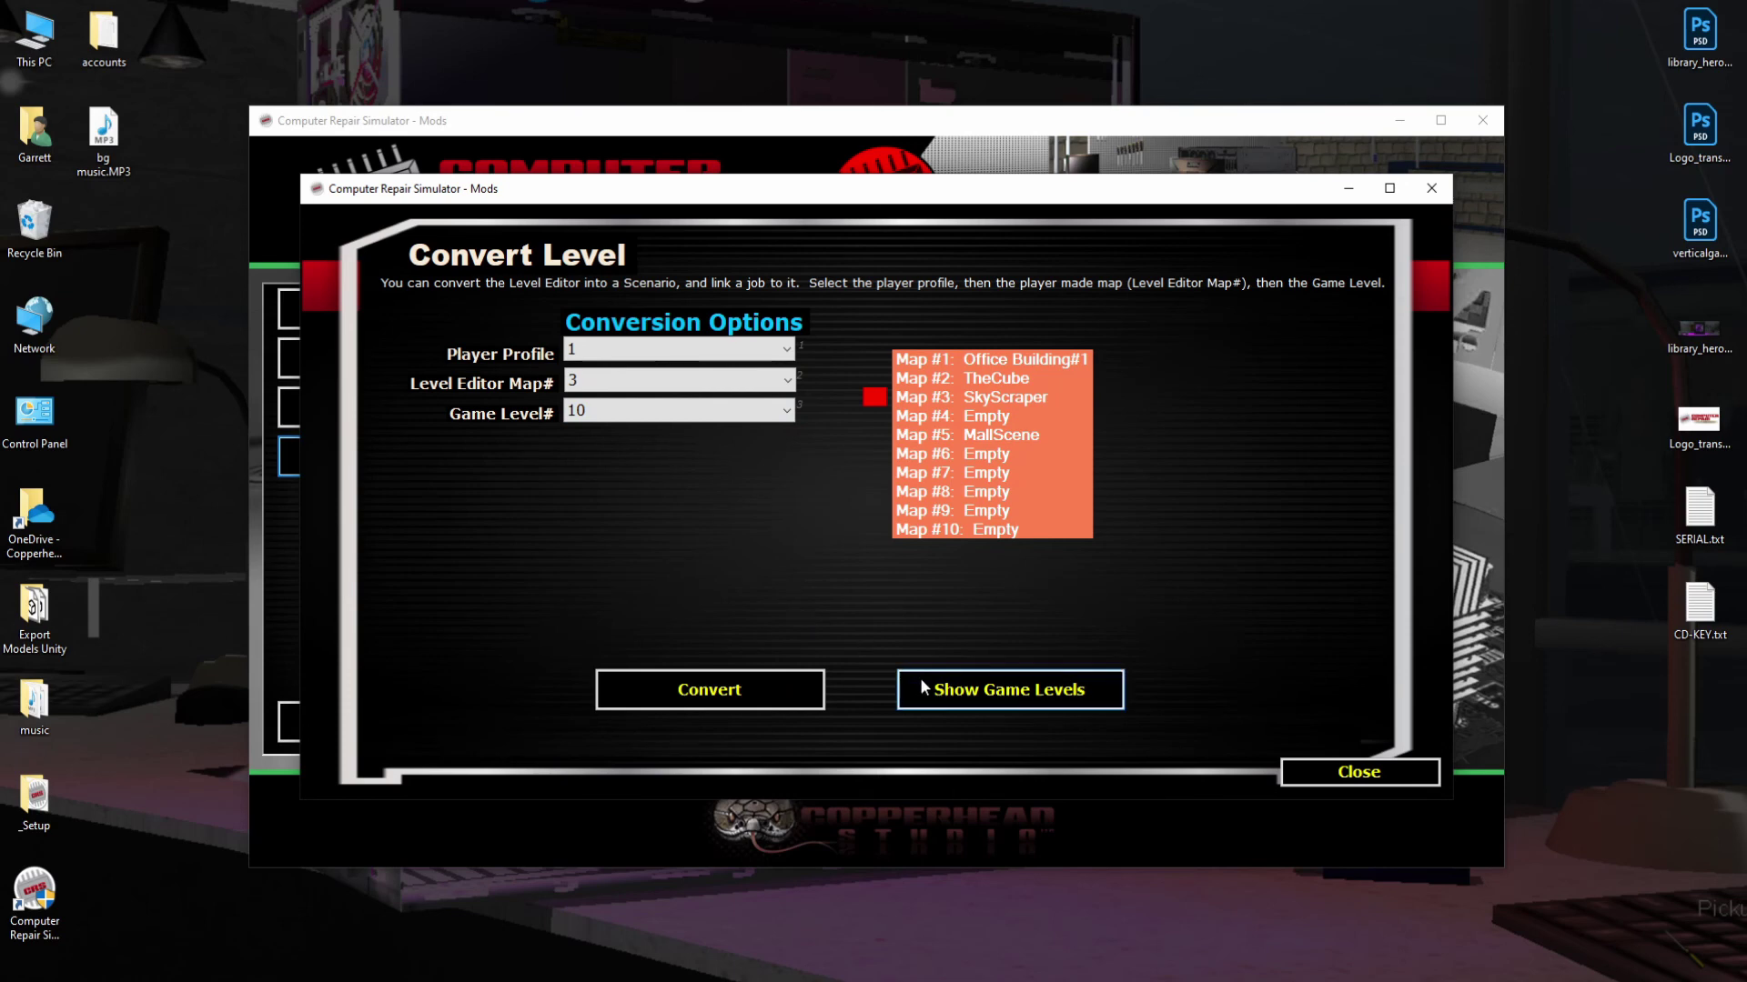
# Check the list of game levels for free slots and set the conversion's game level to 5.
pyautogui.click(979, 698)
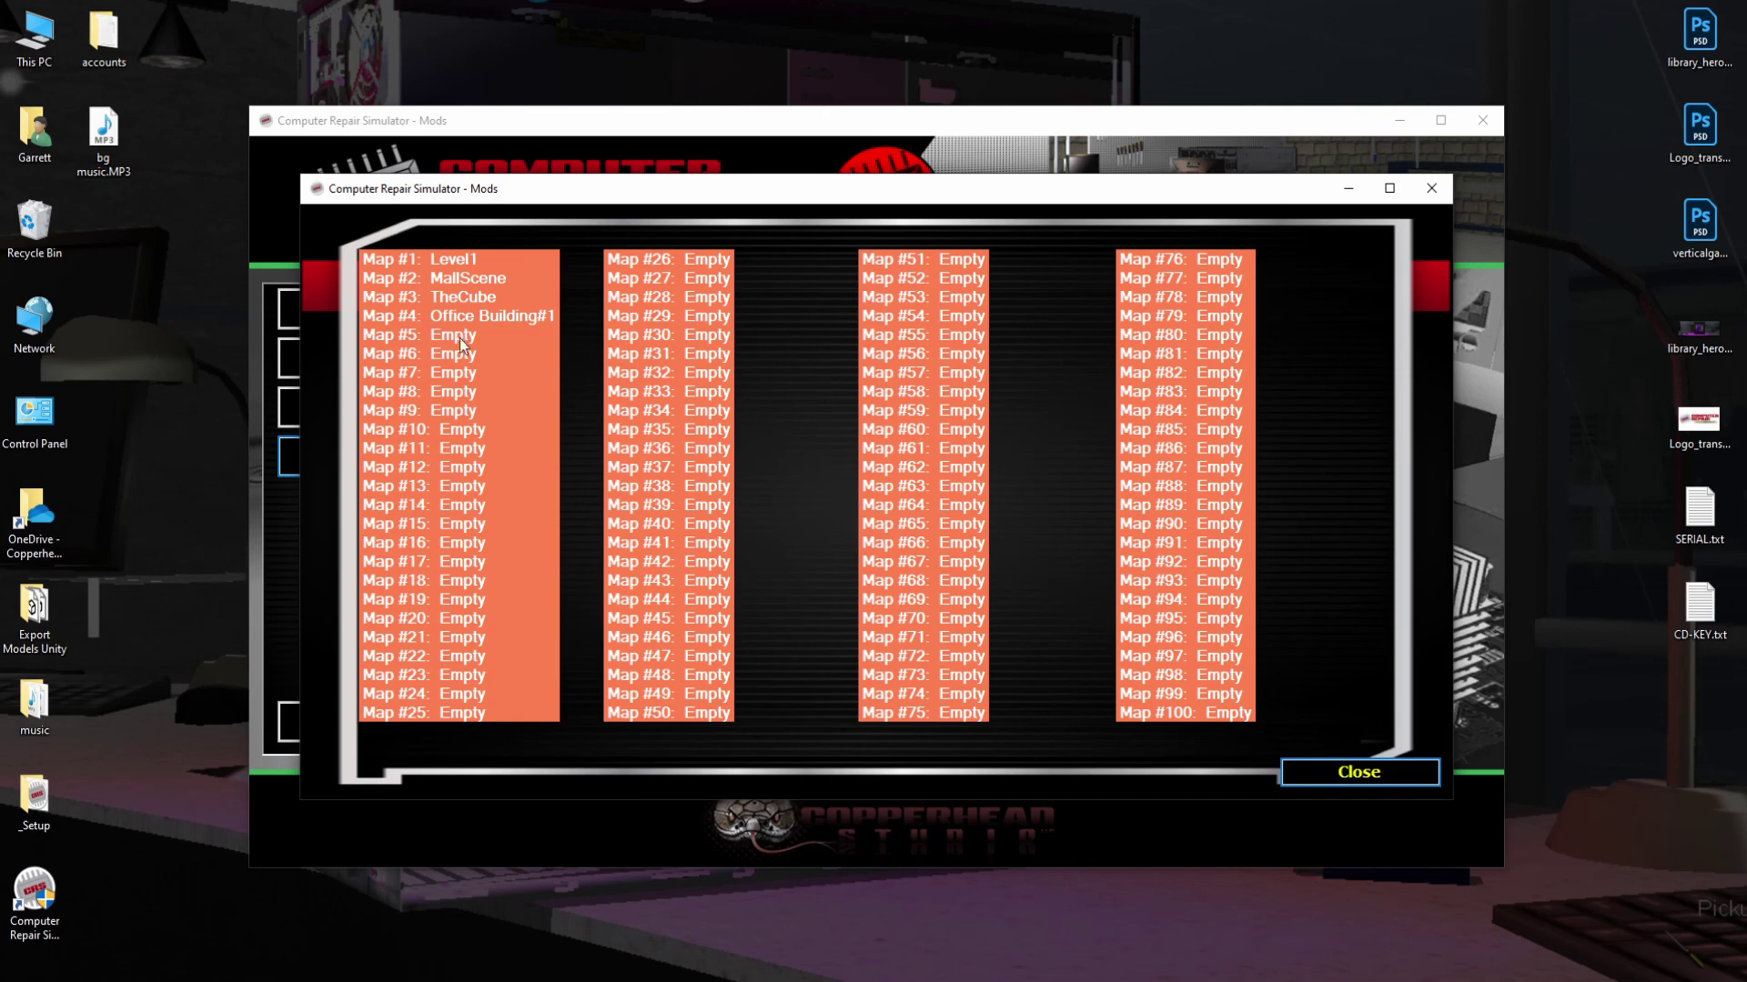
pyautogui.click(1431, 189)
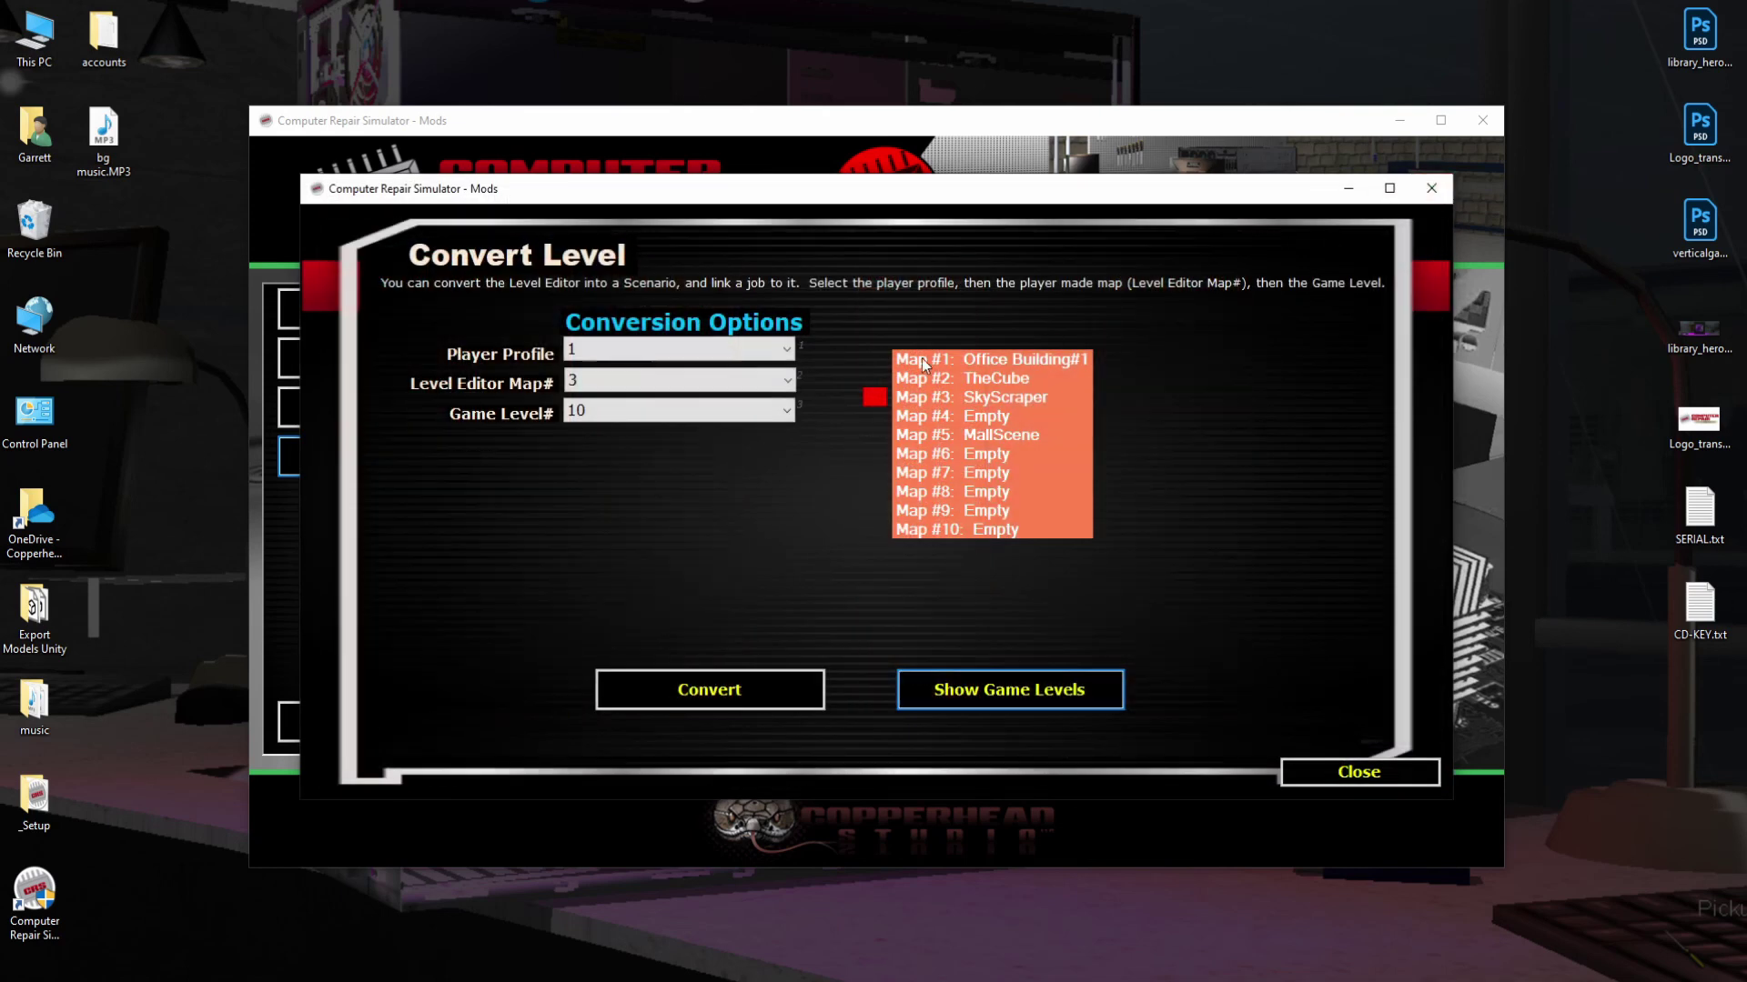
pyautogui.click(709, 407)
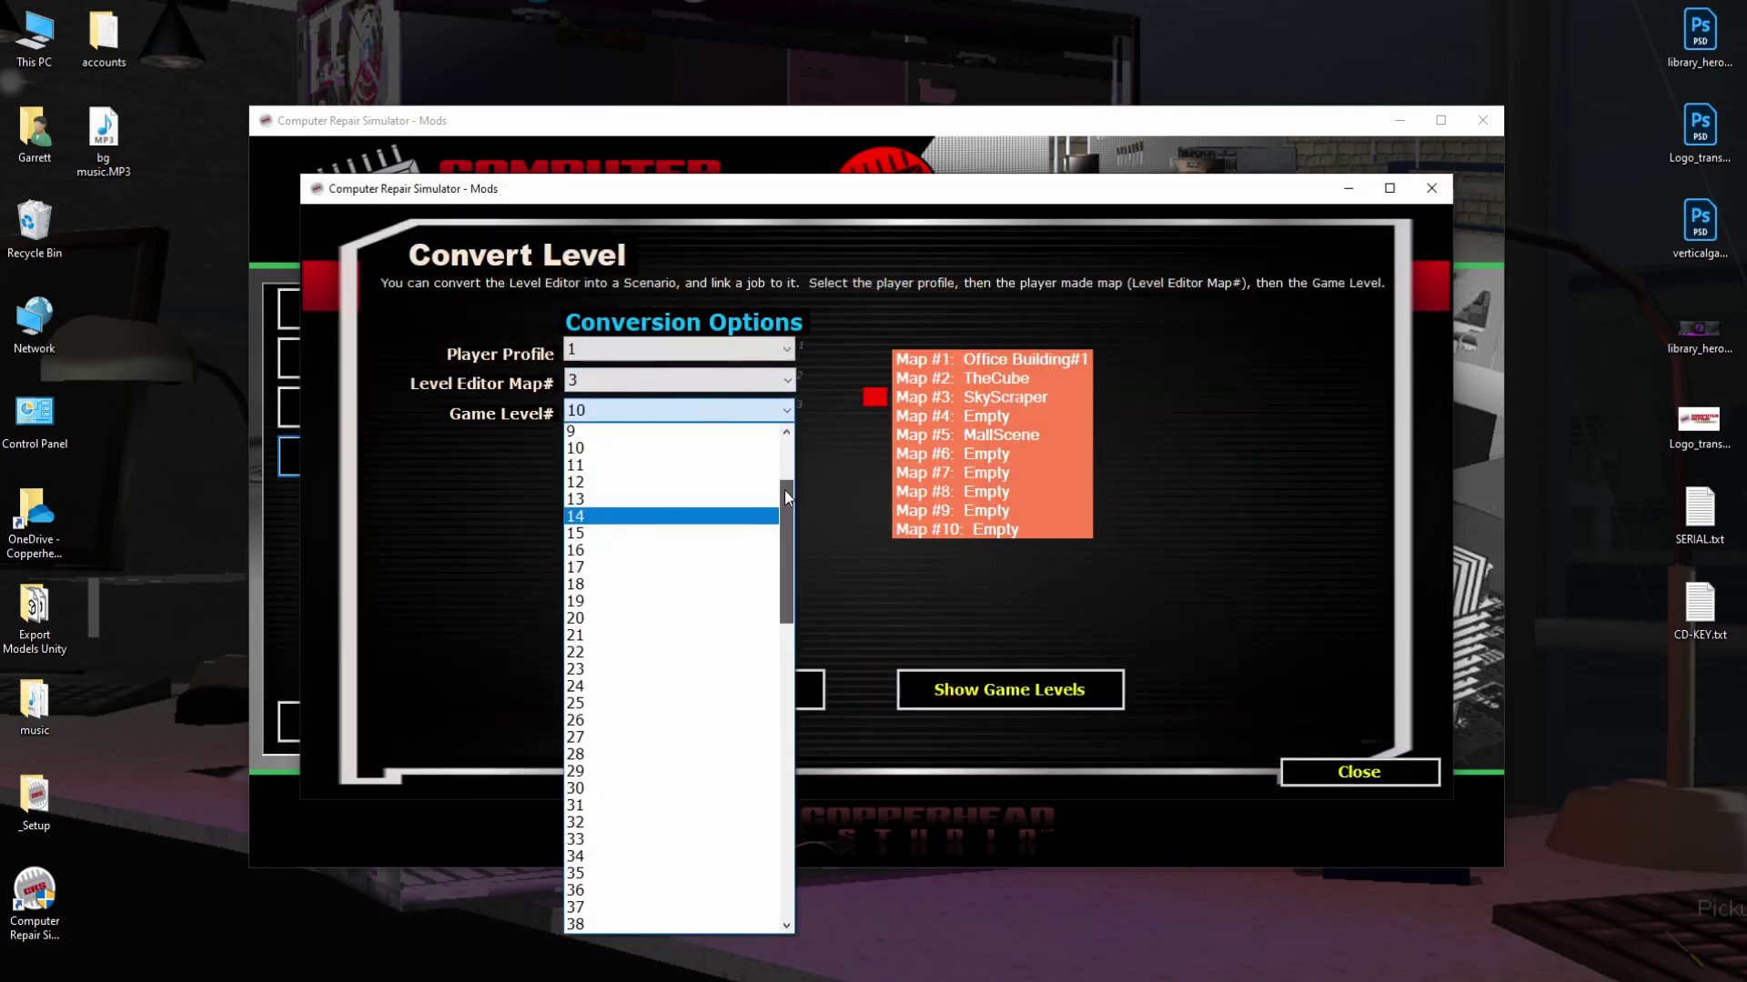
pyautogui.click(637, 499)
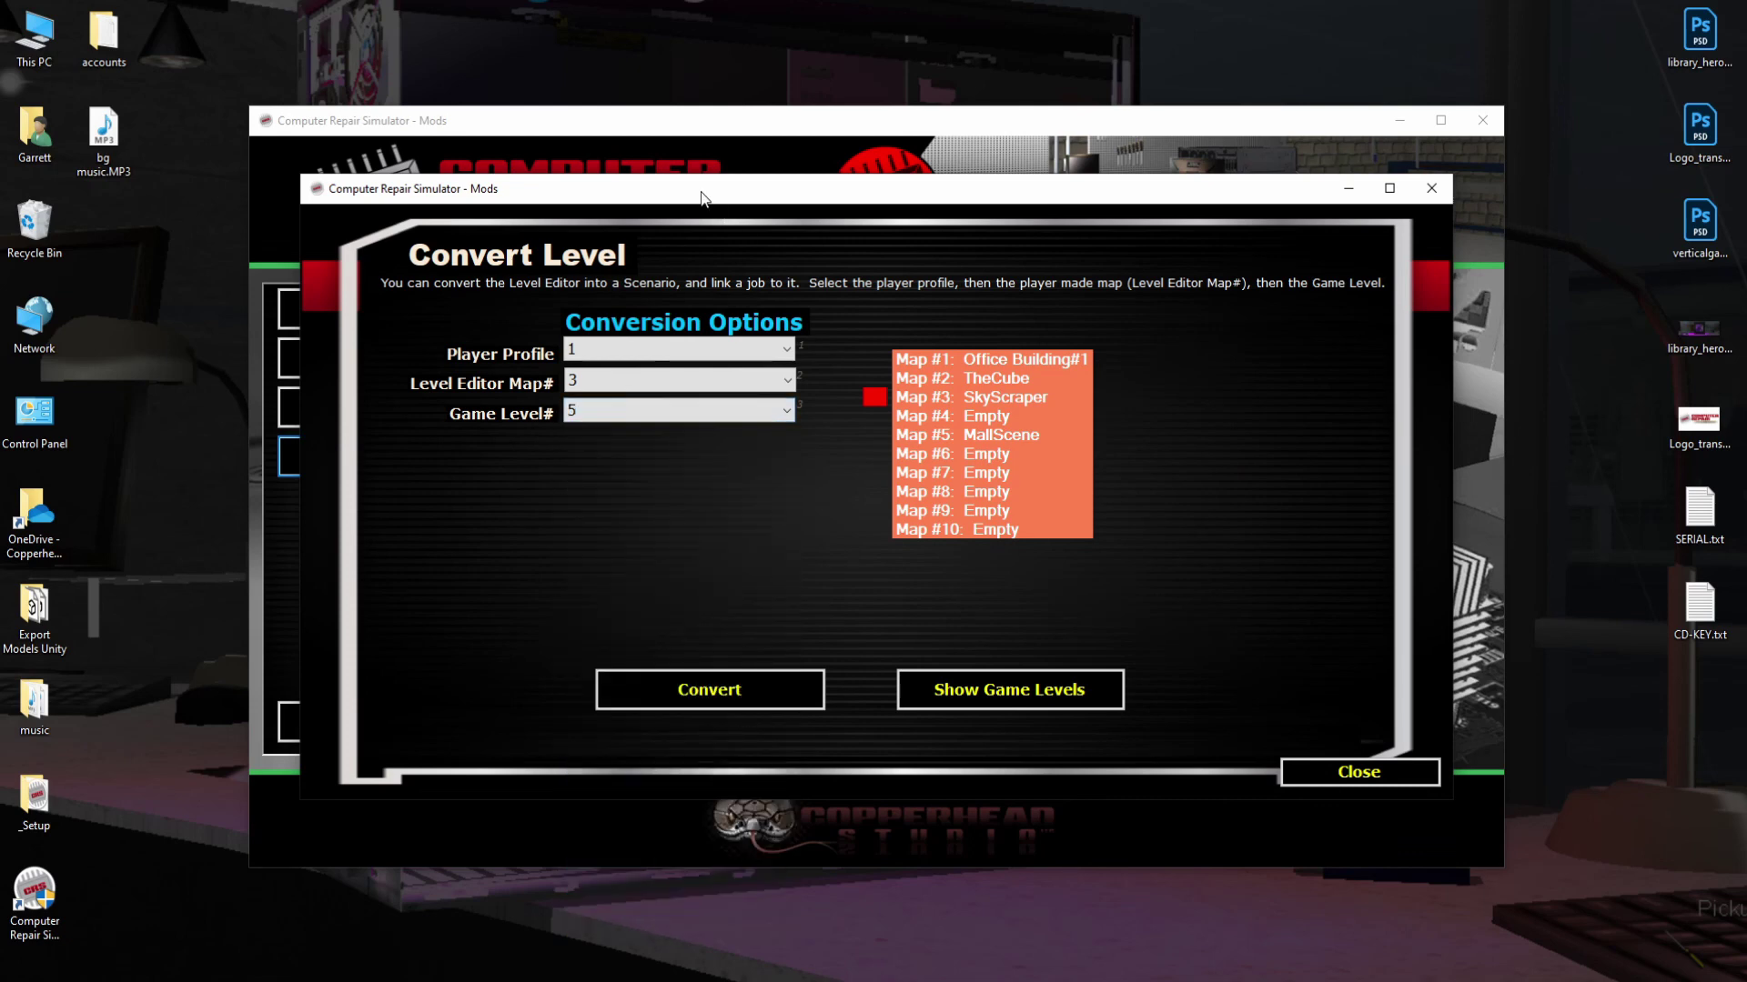
pyautogui.moveTo(700, 197)
pyautogui.mouseDown()
pyautogui.moveTo(905, 202)
pyautogui.moveTo(705, 202)
pyautogui.mouseUp()
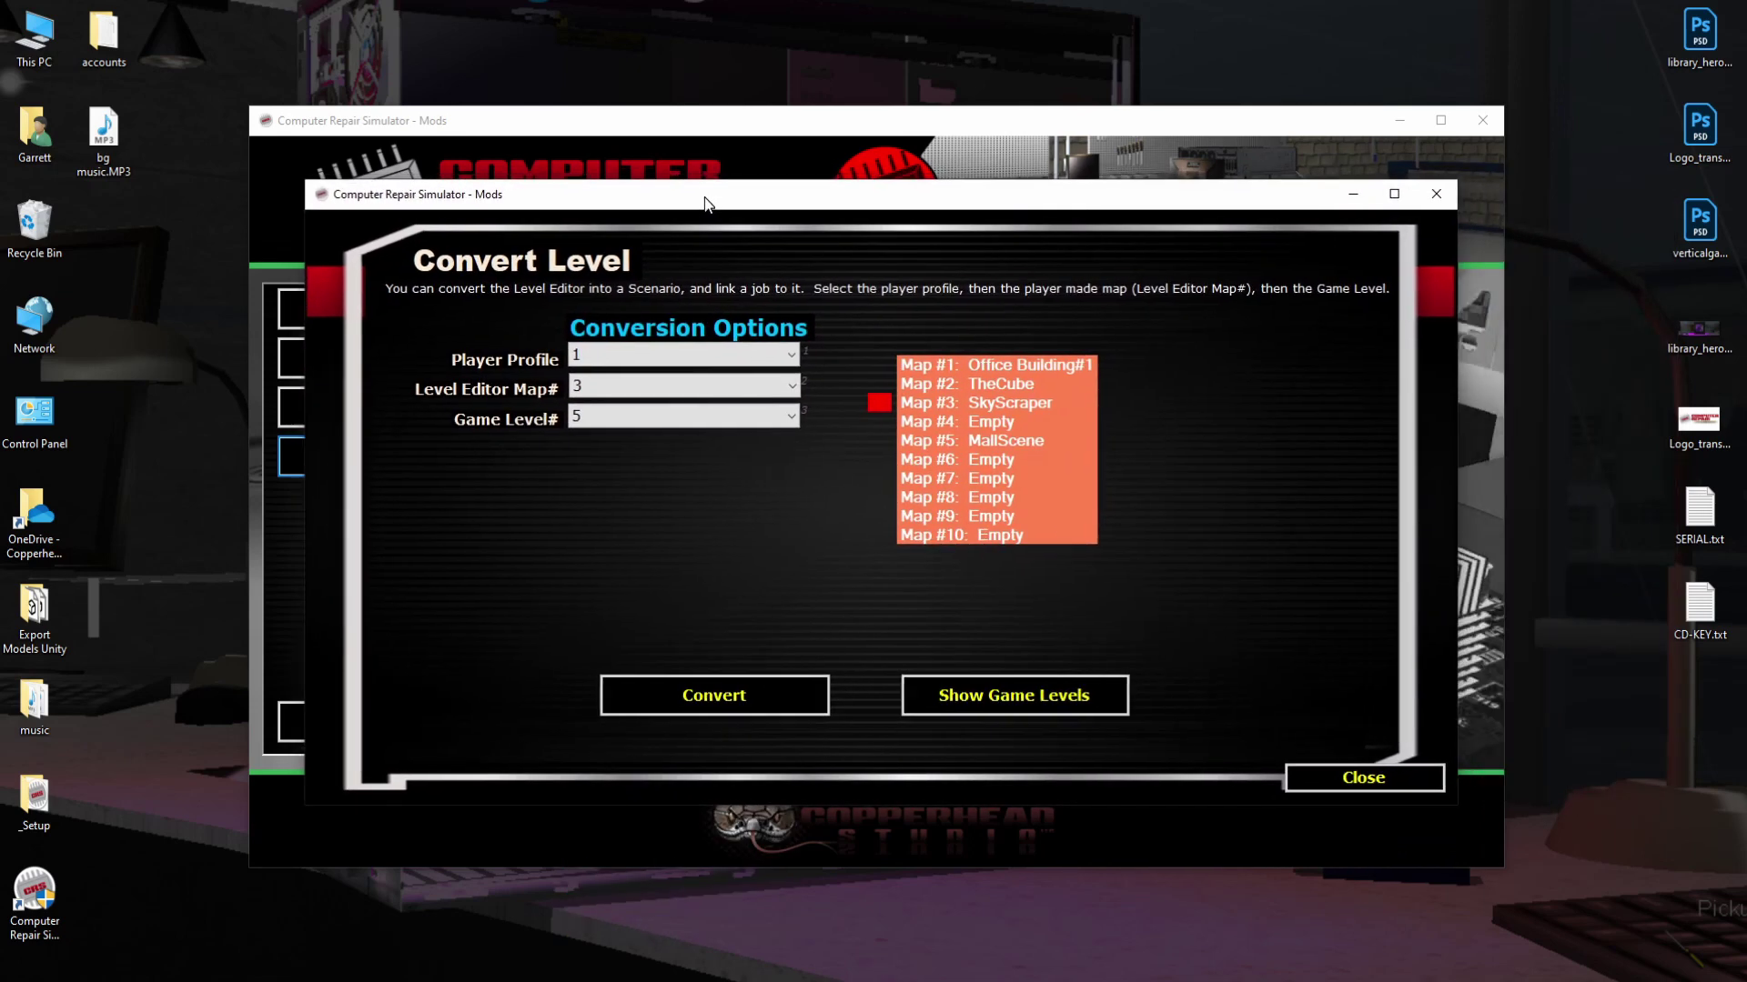
# Convert the SkyScraper map to the chosen game level, check the game levels list and close the Convert Level form.
pyautogui.click(748, 692)
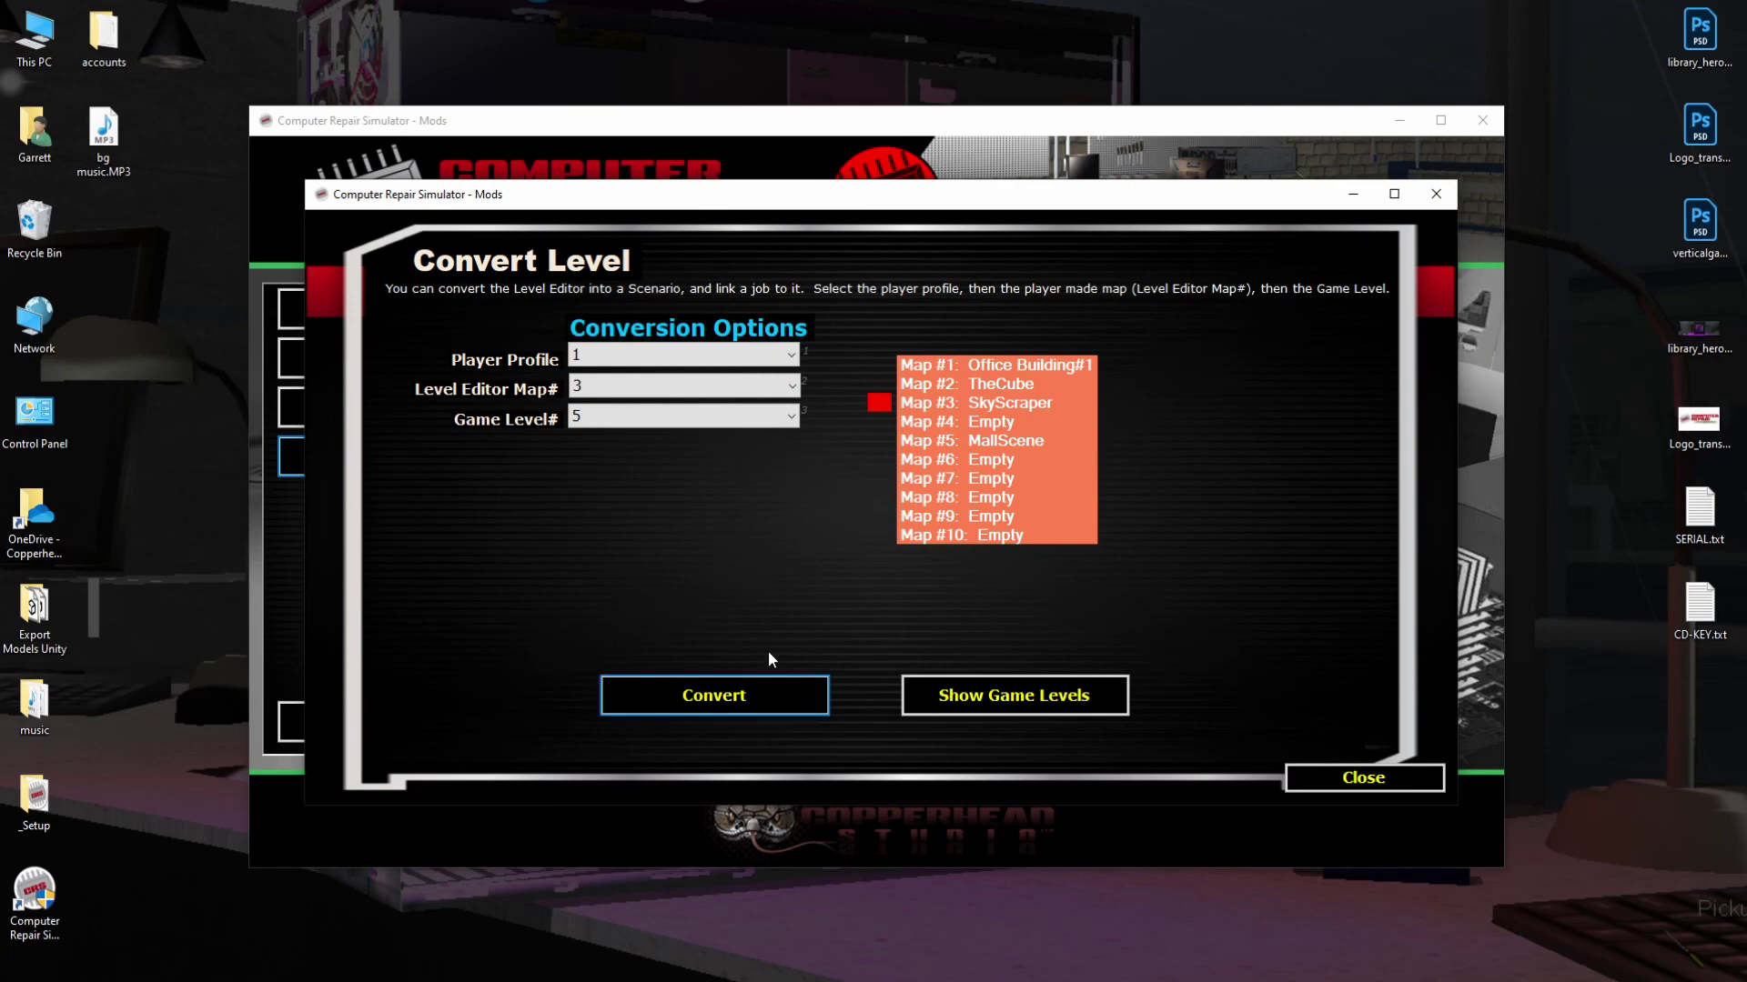
pyautogui.click(990, 701)
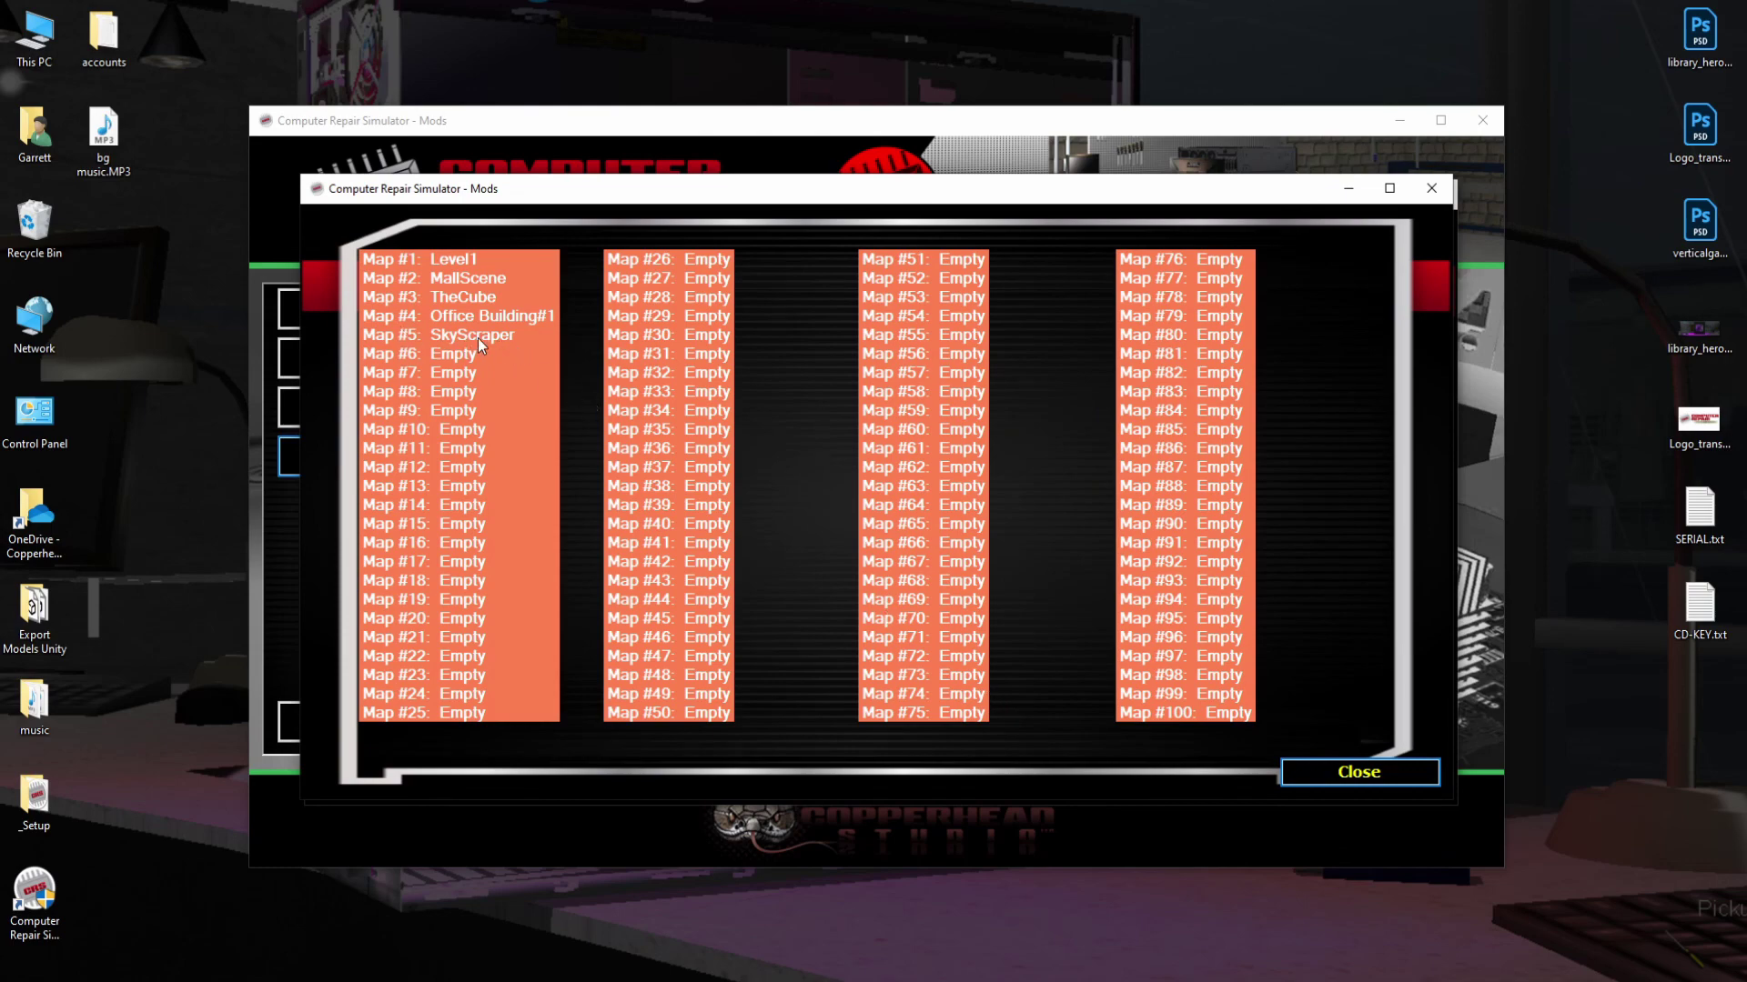
pyautogui.click(1428, 189)
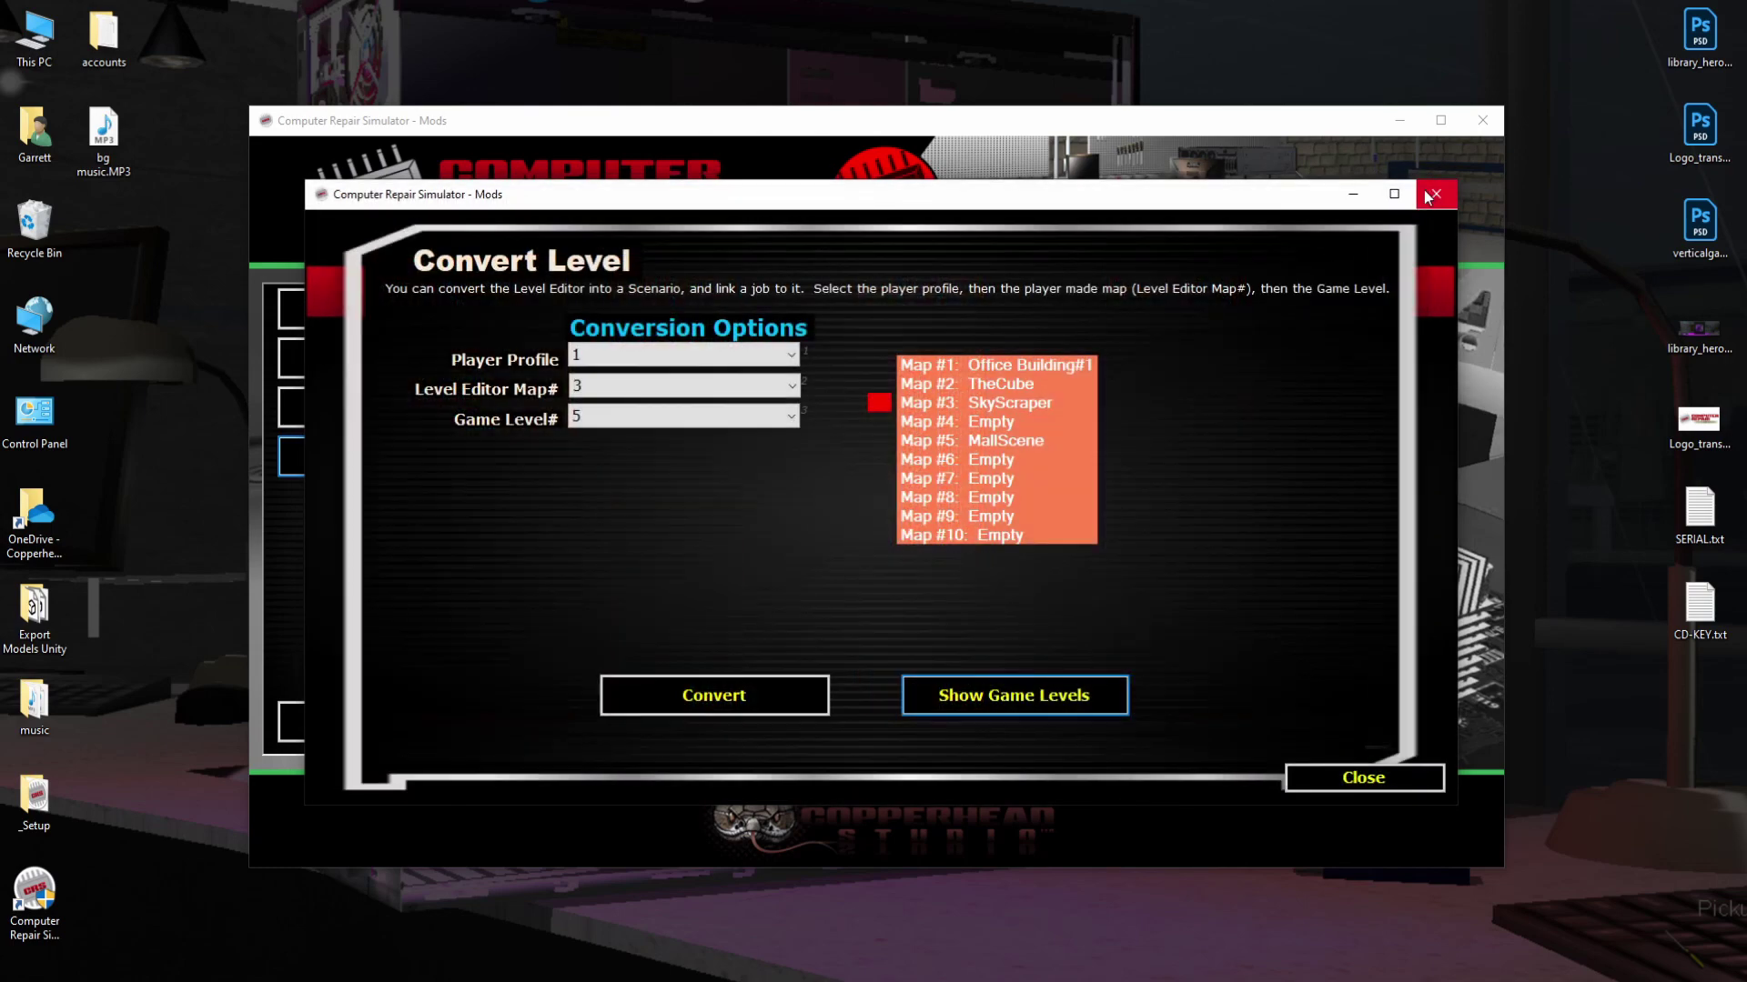
pyautogui.click(1435, 197)
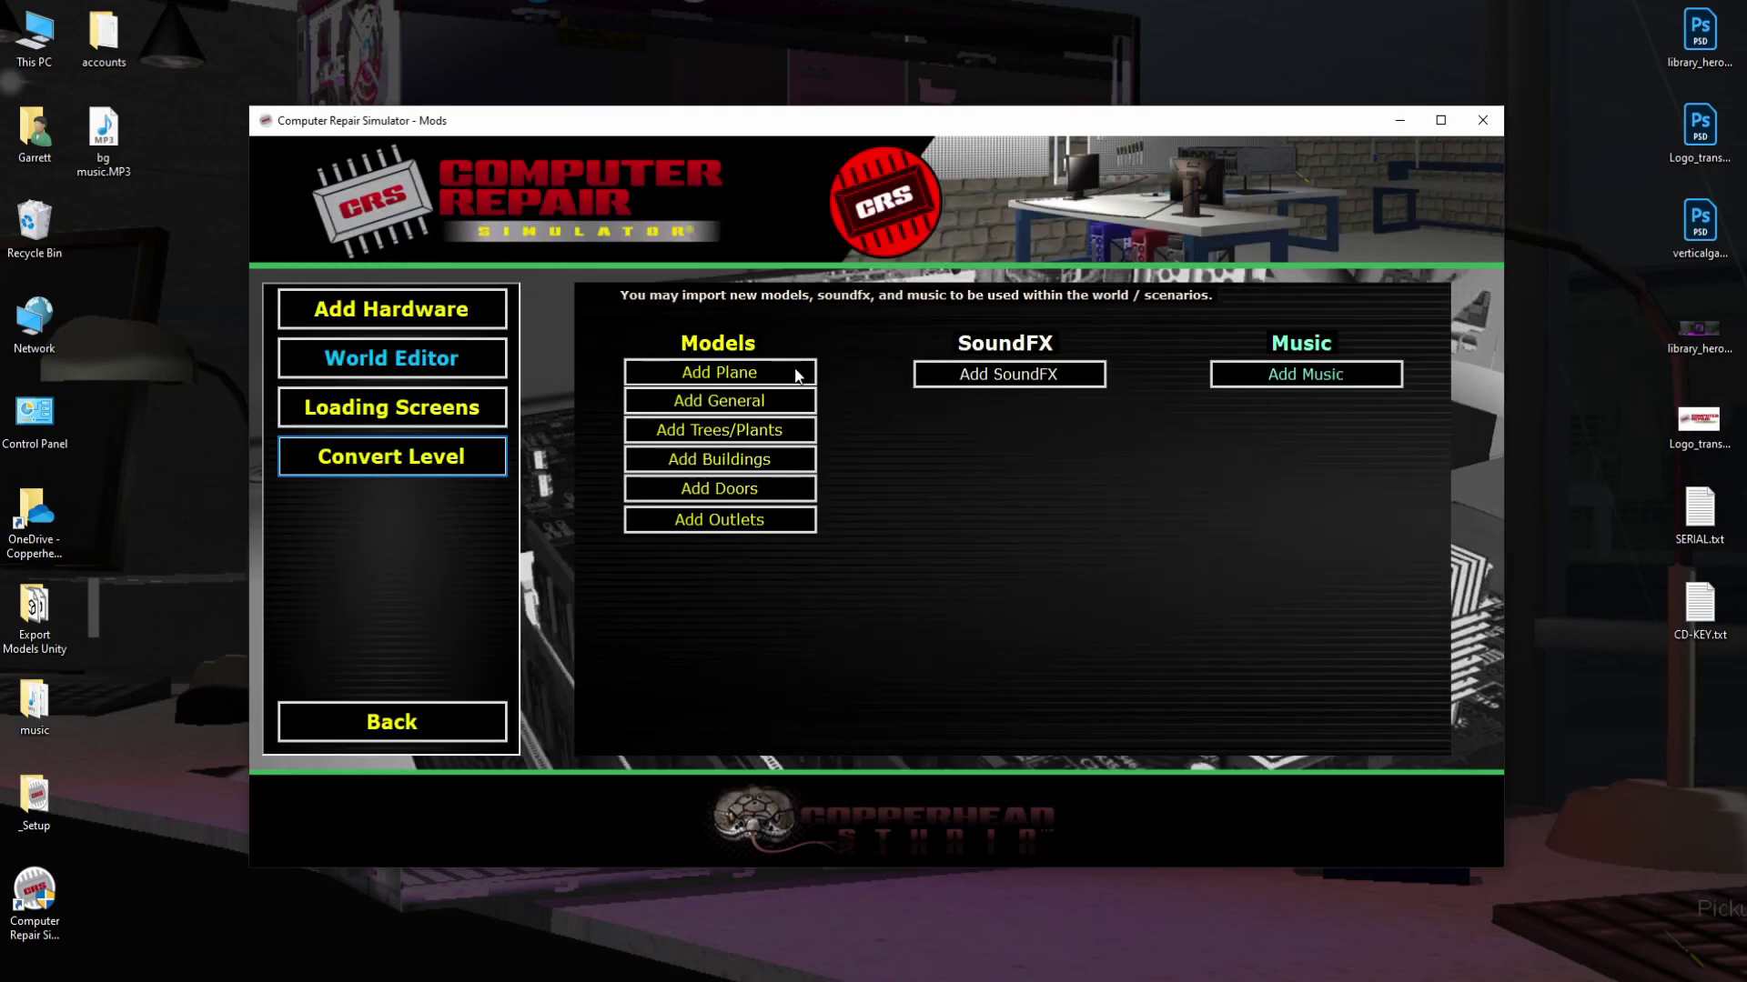
# Return to the game launcher, continue the single-player profile in slot 1 and select SkyScraper as the level.
pyautogui.click(409, 722)
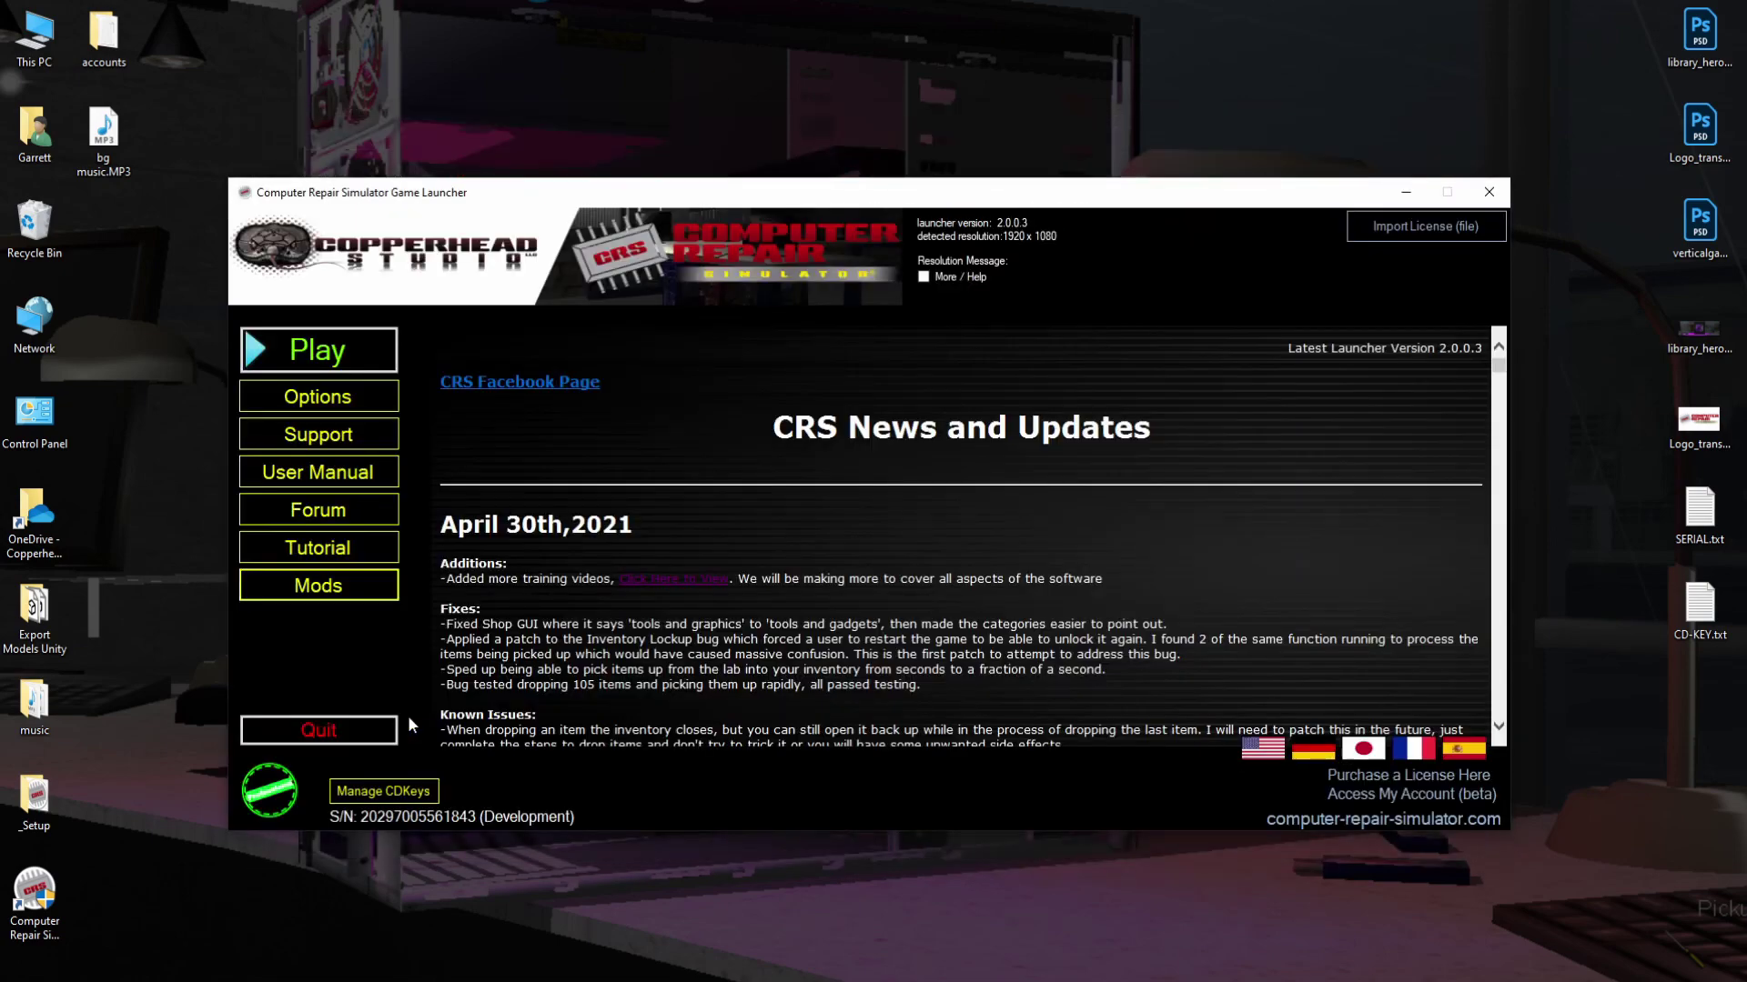
pyautogui.click(357, 351)
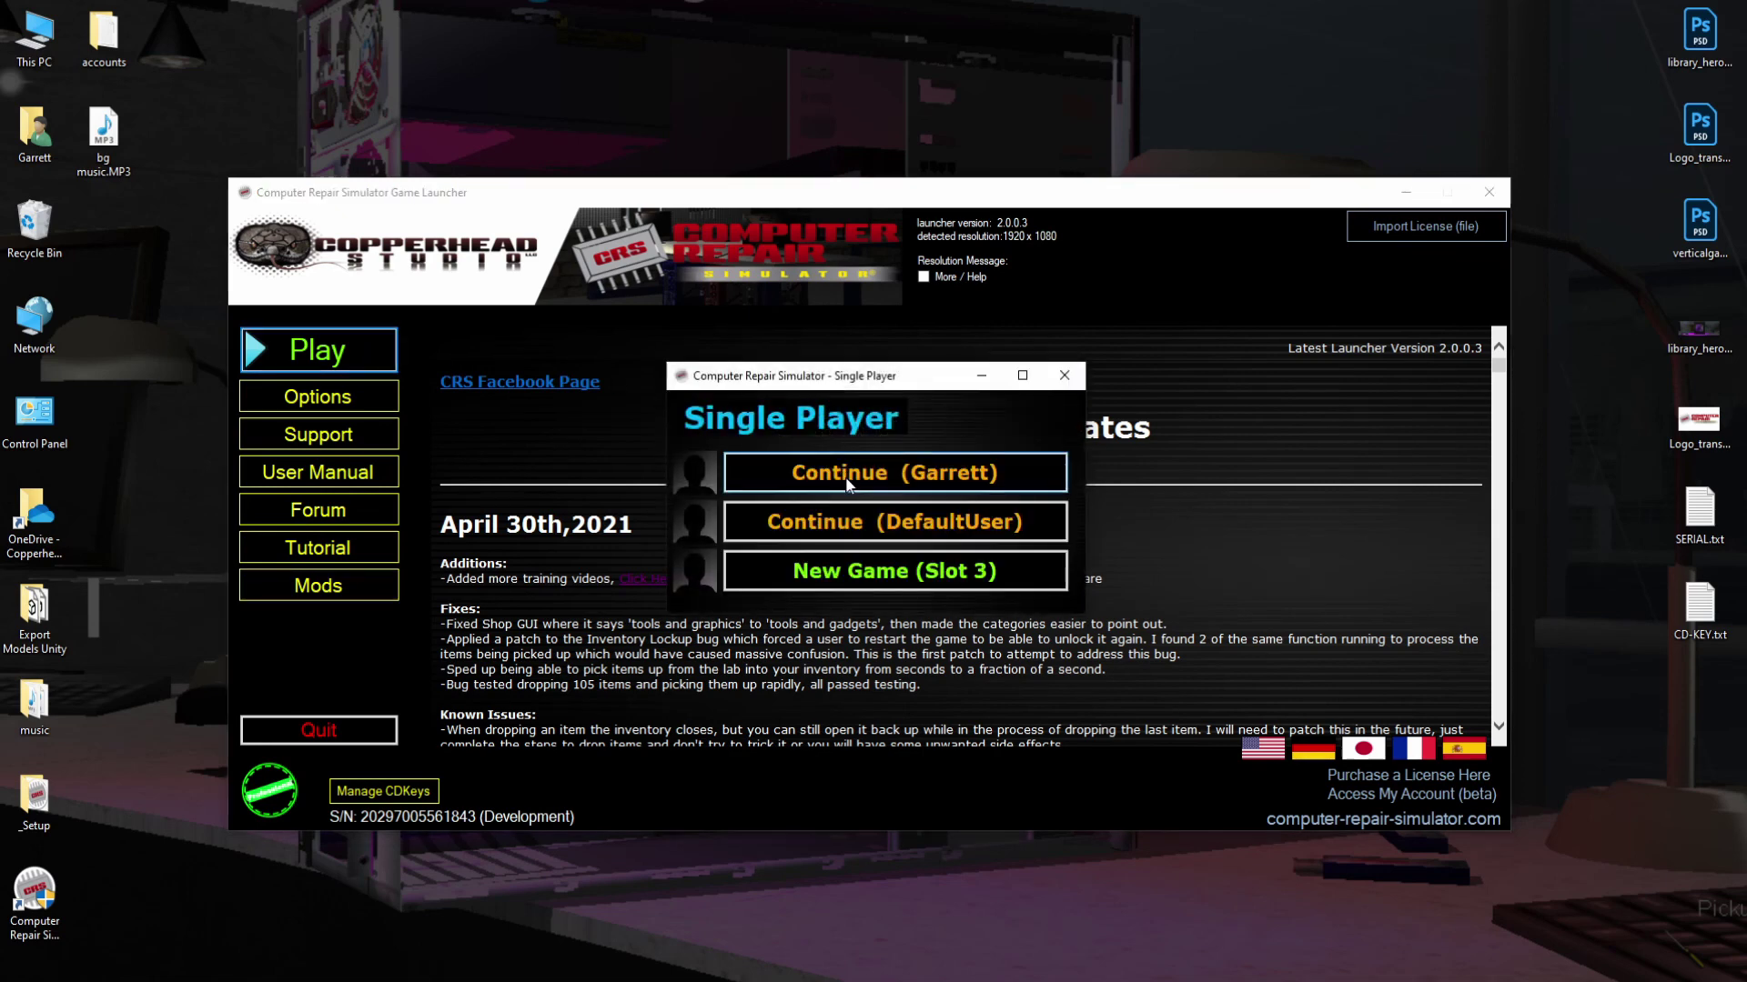
pyautogui.click(850, 472)
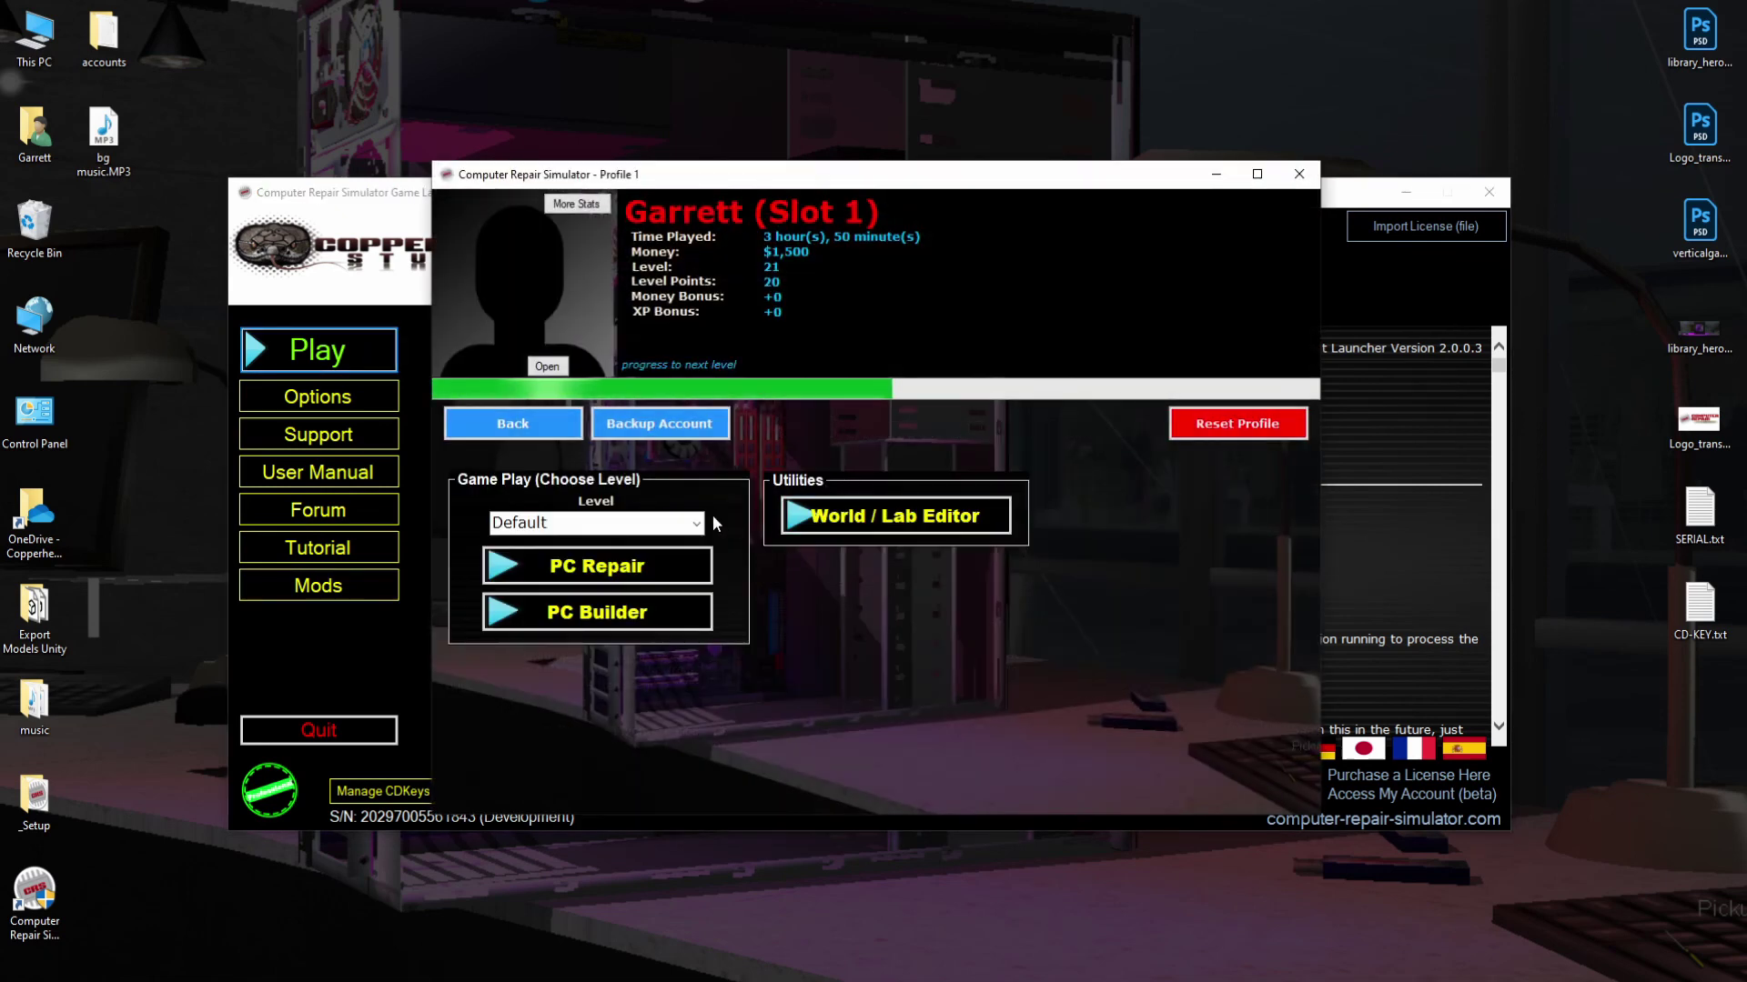
pyautogui.click(664, 521)
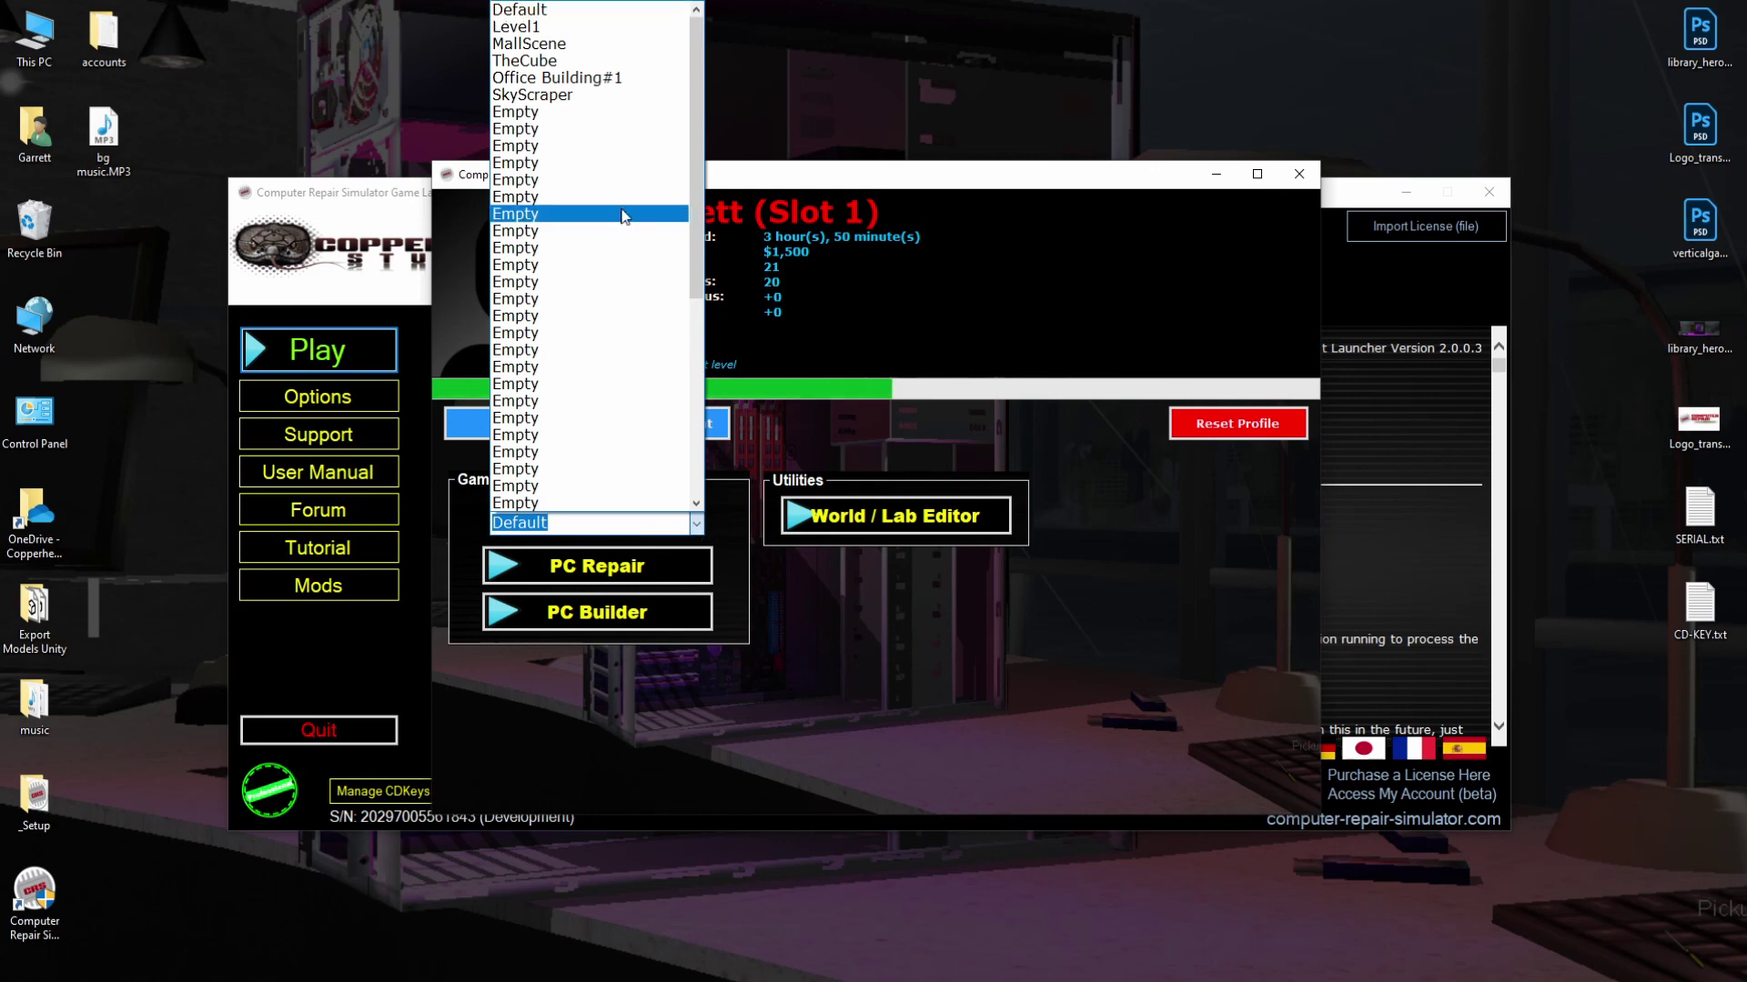
pyautogui.click(565, 95)
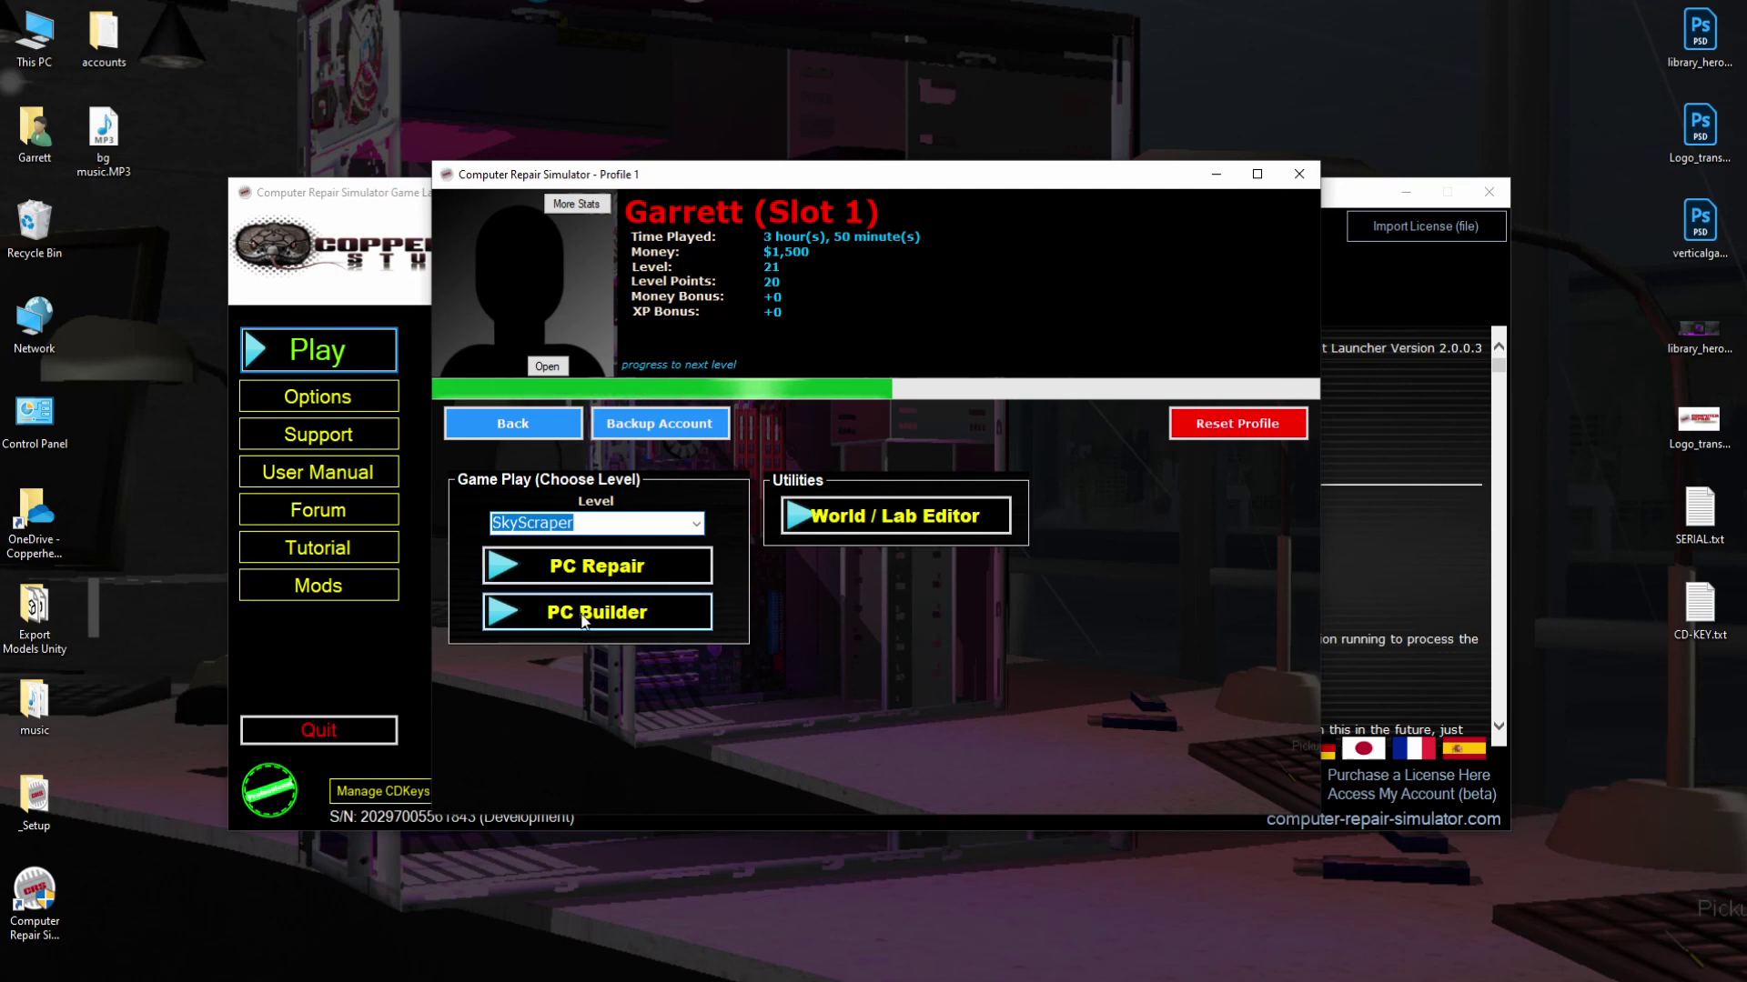
pyautogui.click(583, 525)
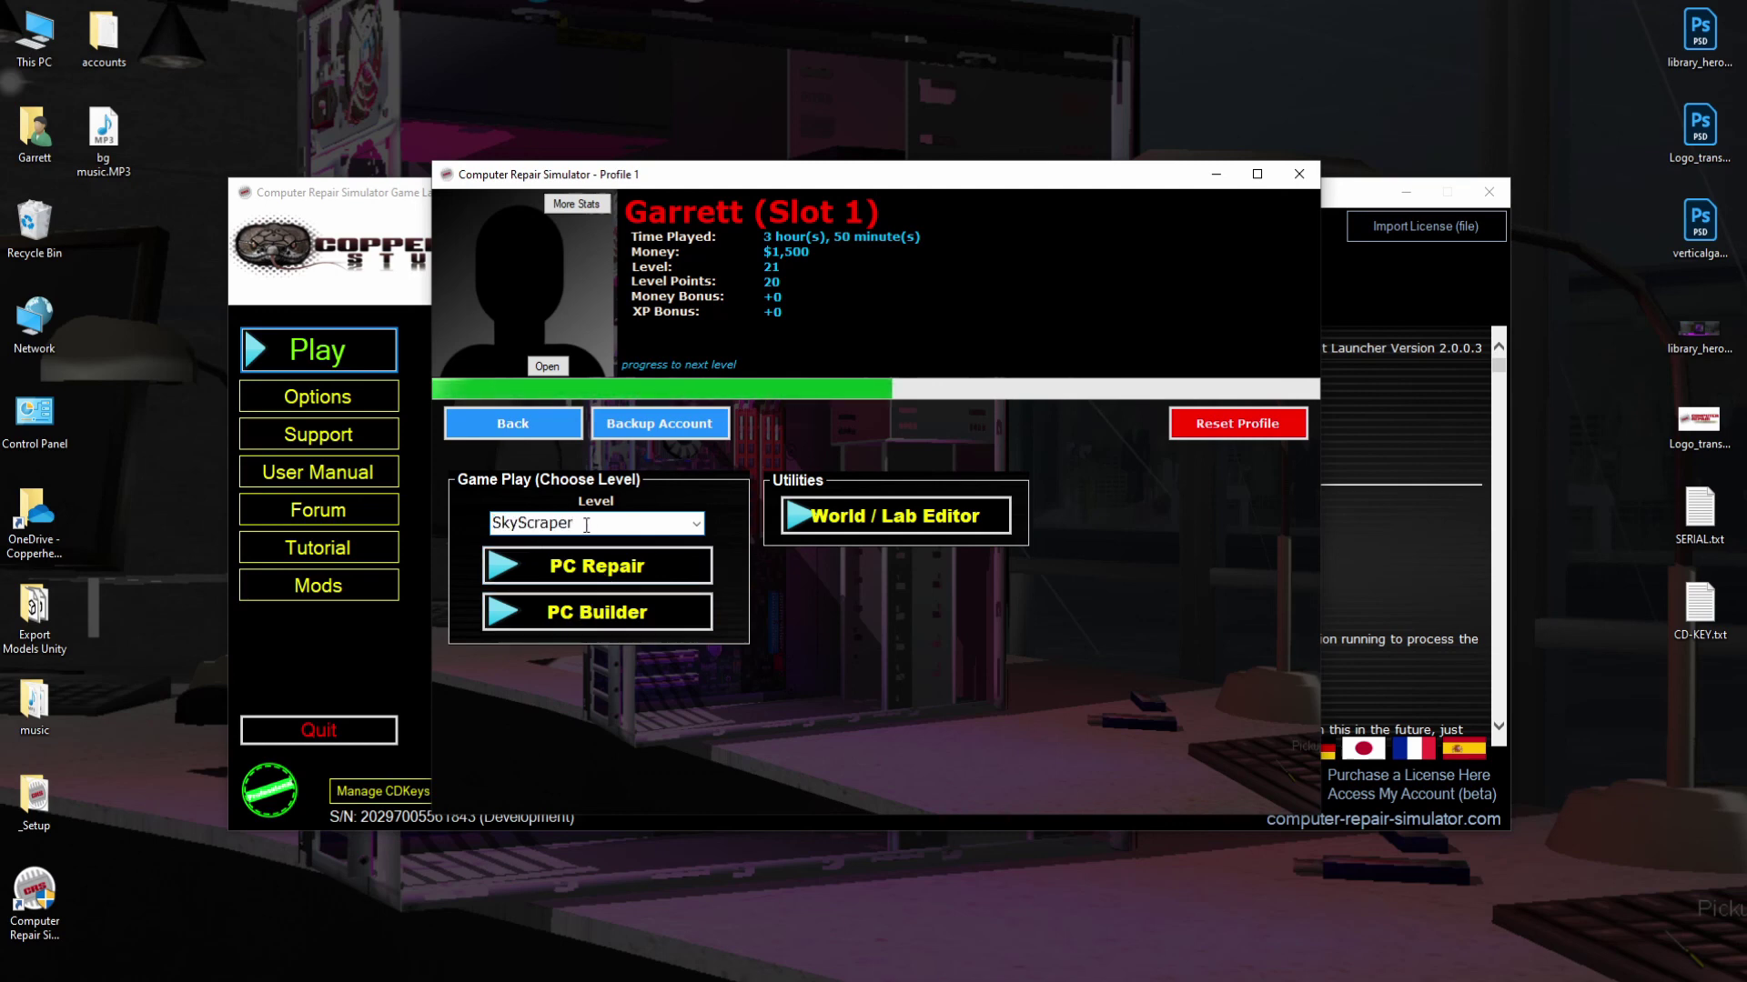